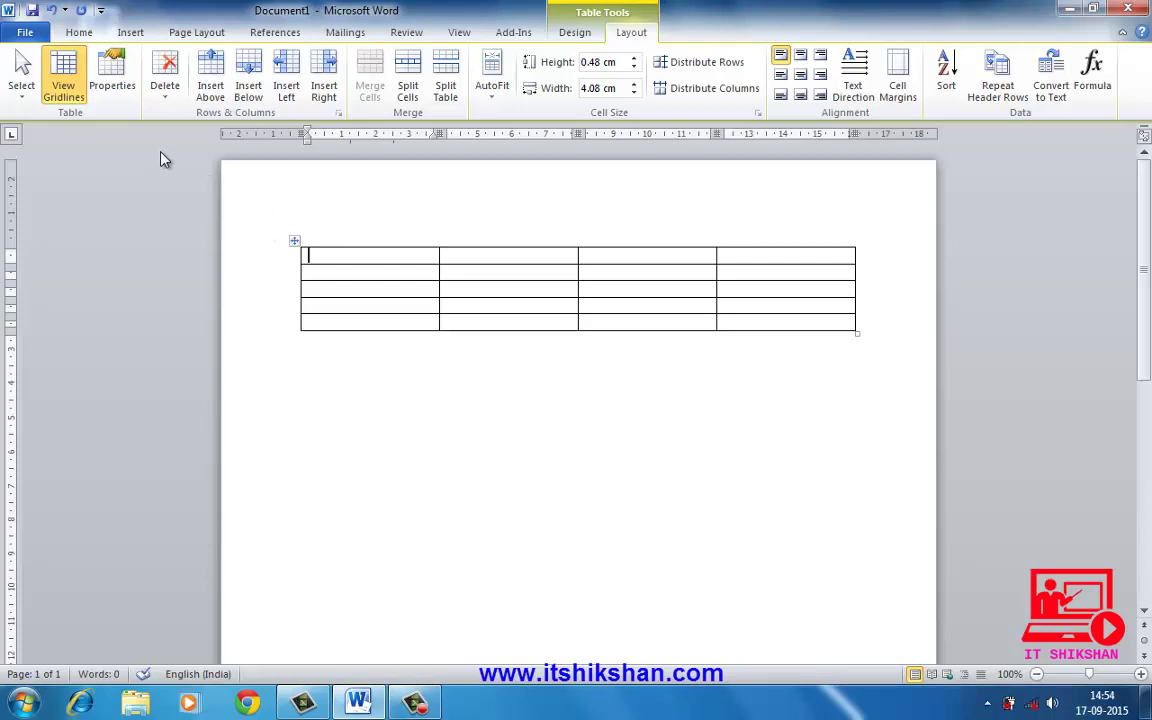
Step: Select the table's first cell, followed by the entire table, and clear the selection
left_click(28, 96)
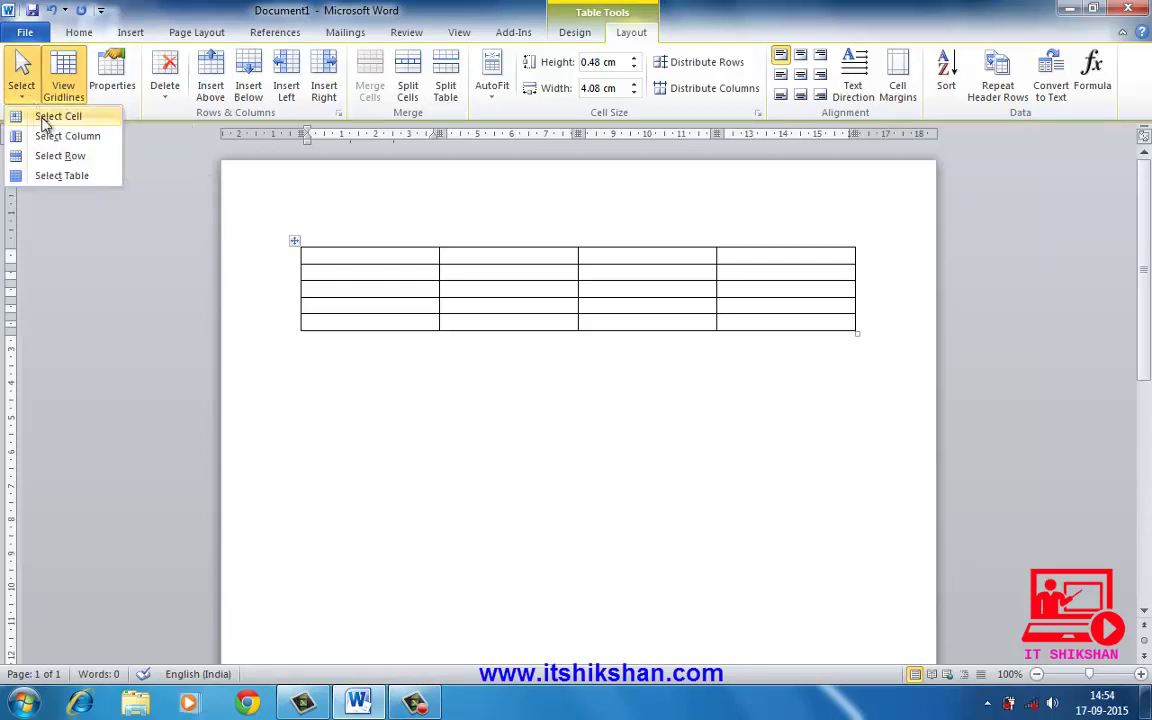
left_click(36, 117)
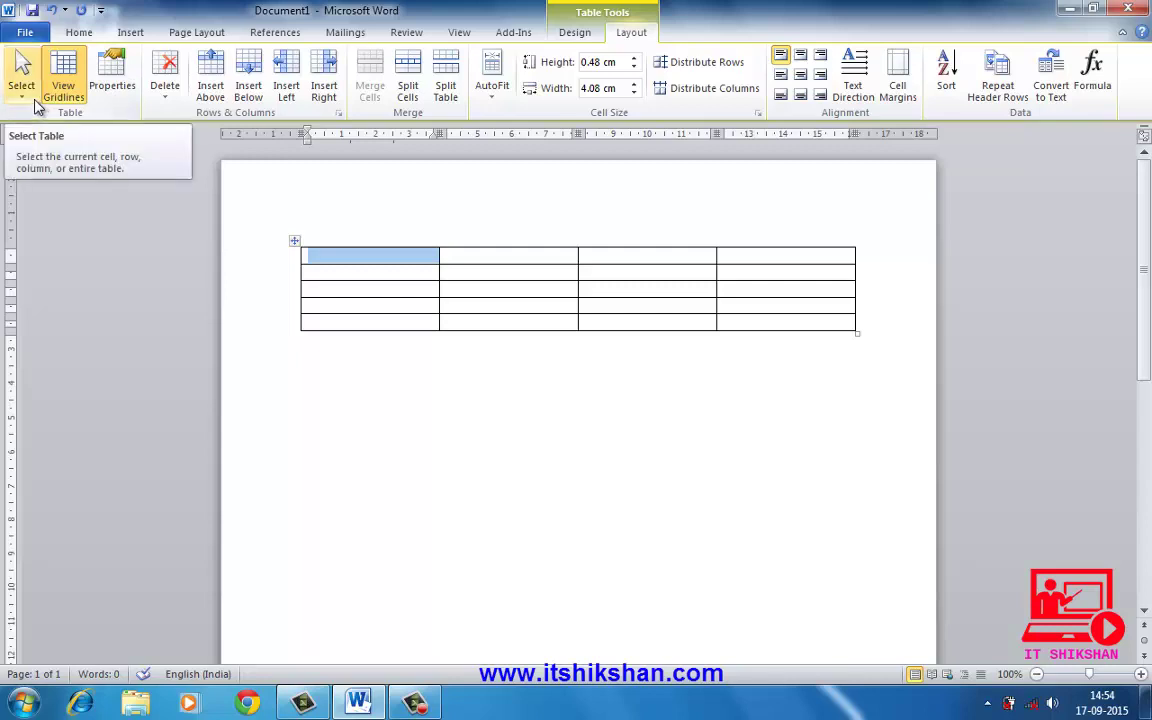
left_click(35, 104)
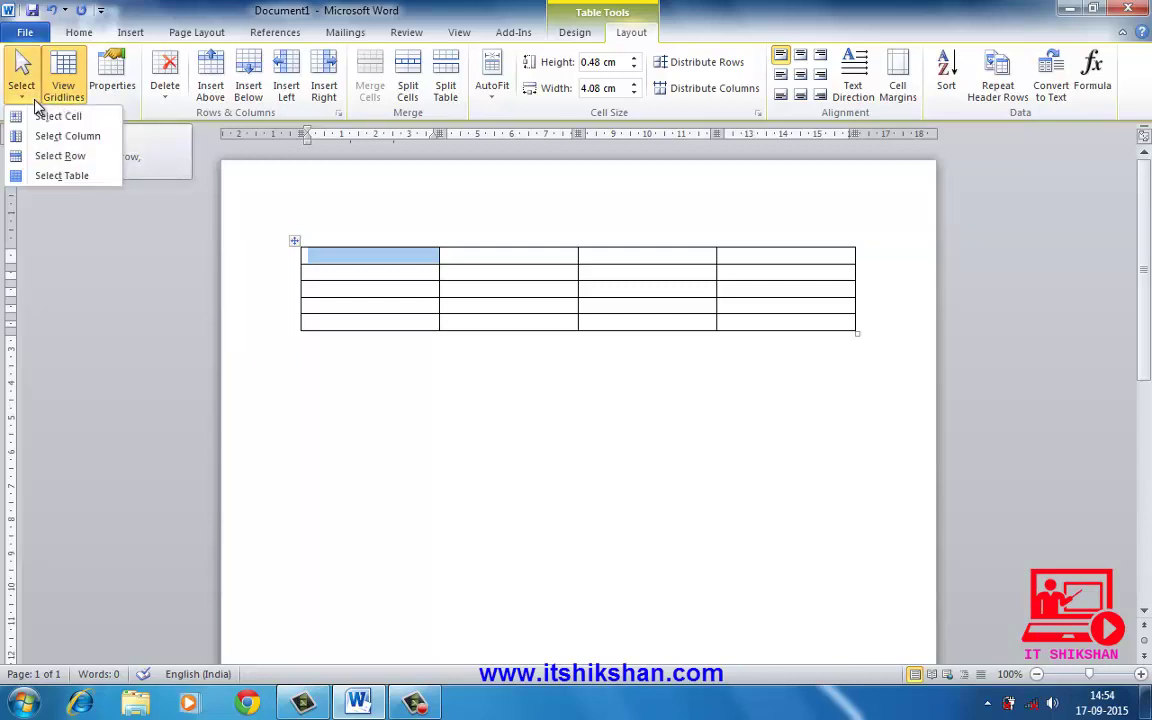
left_click(44, 175)
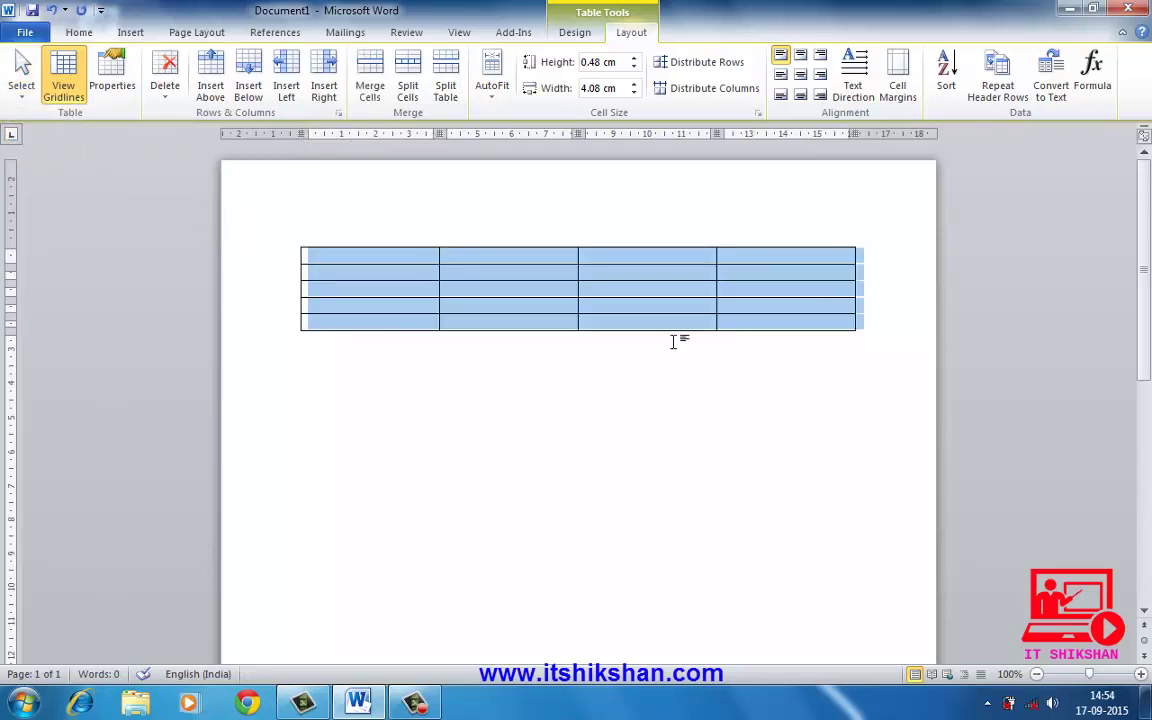
left_click(390, 277)
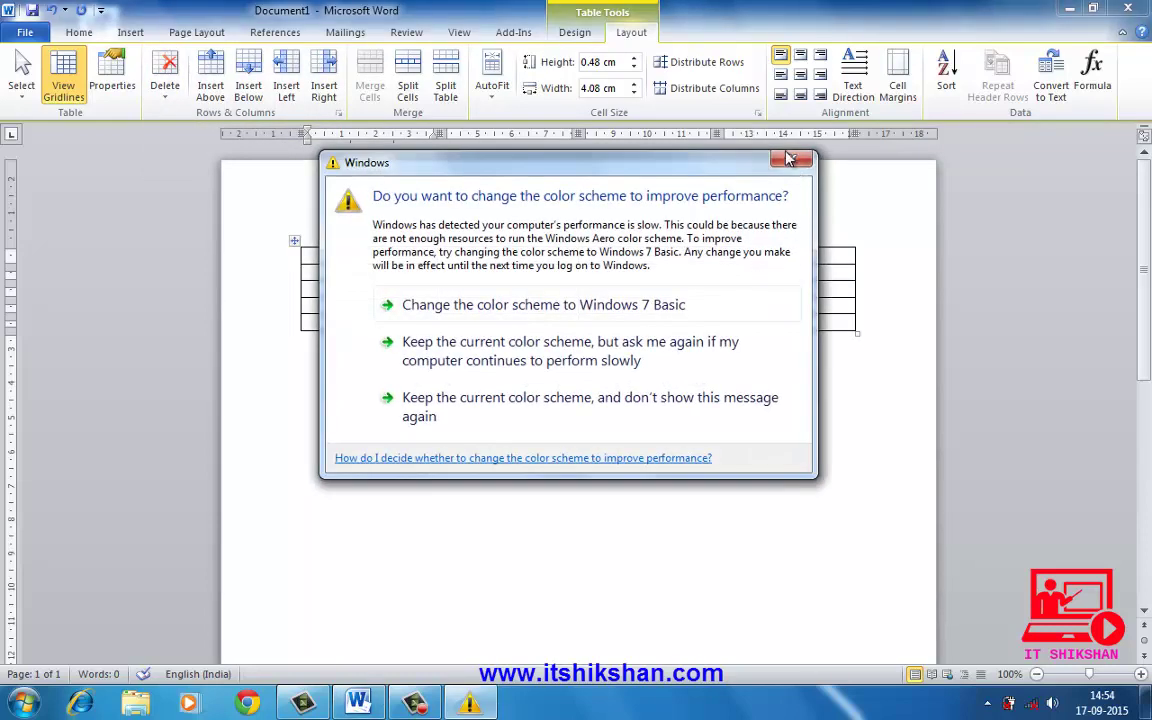
Step: Dismiss the Windows color scheme prompt and delete the last cell of the table's first row with the Shift cells left option
left_click(789, 160)
left_click(805, 254)
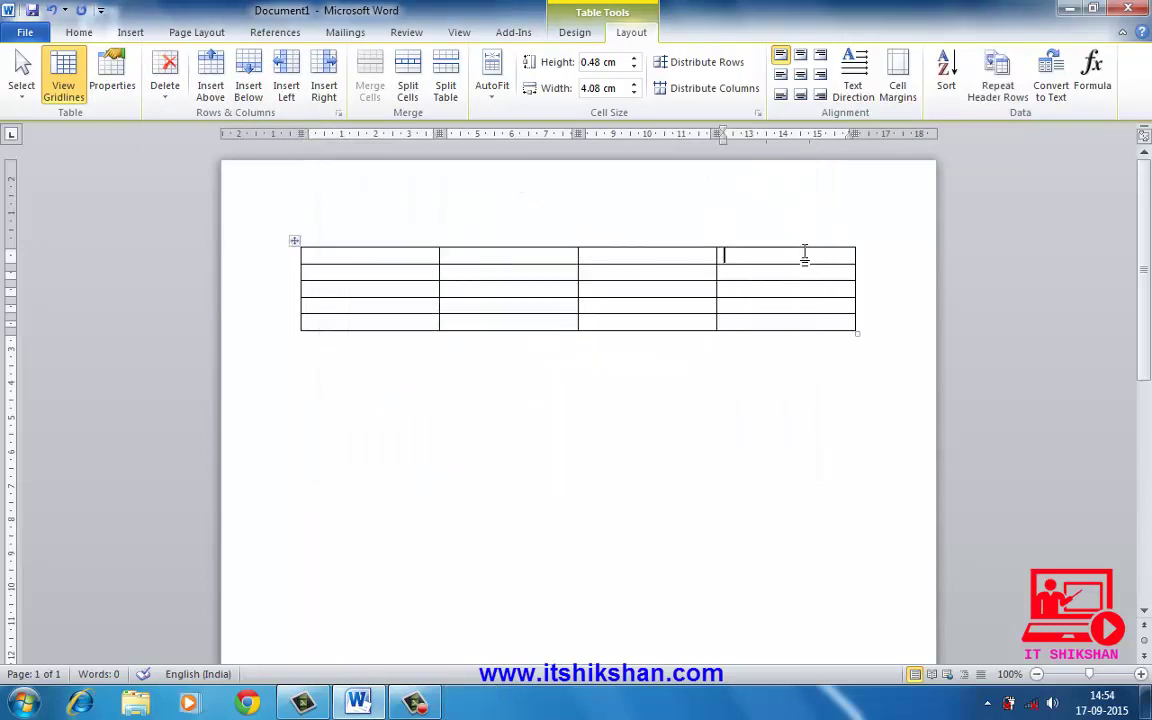
left_click(181, 92)
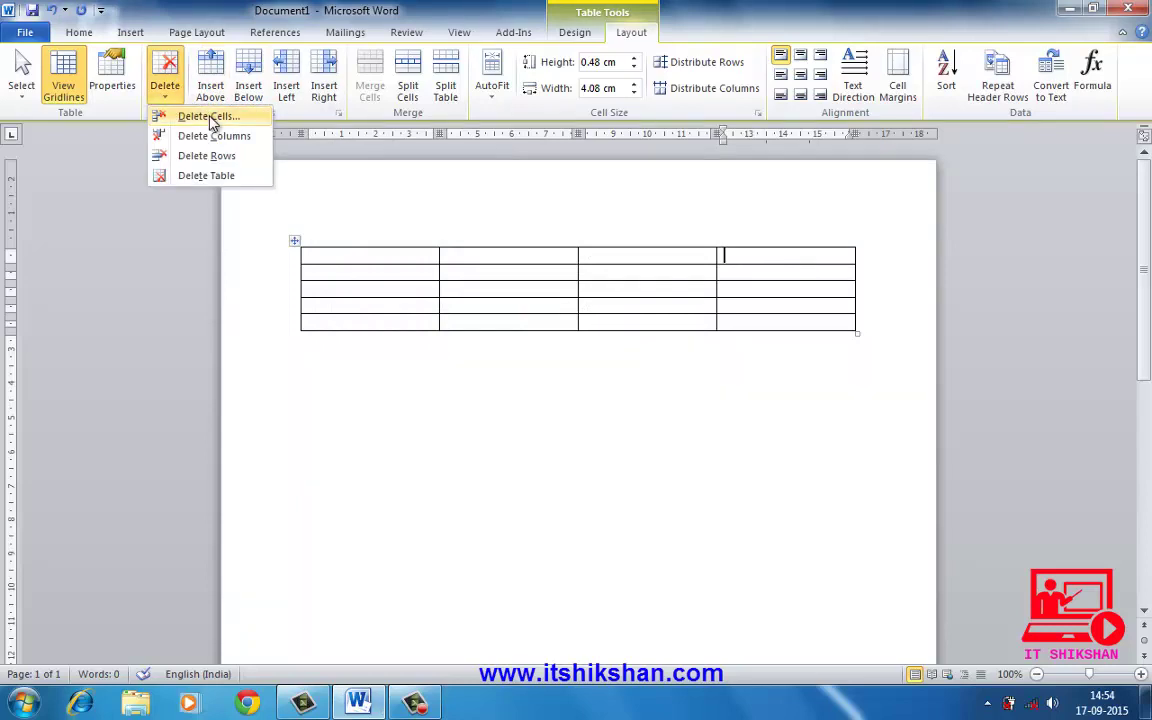
left_click(208, 116)
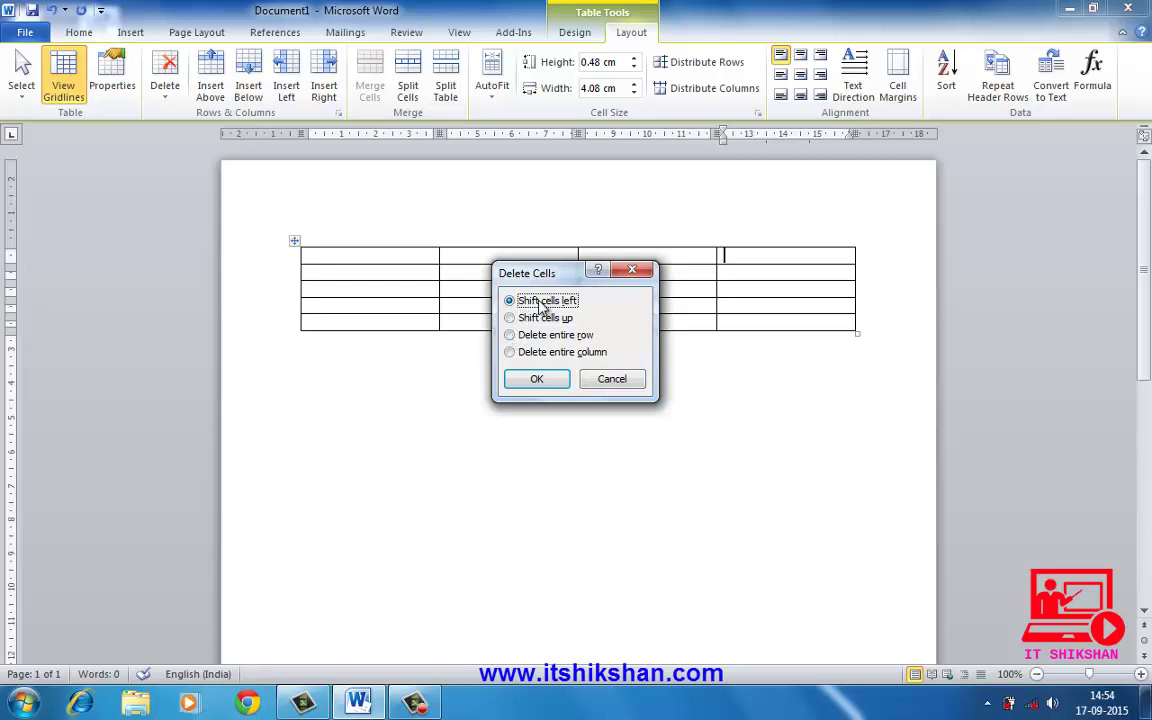
left_click(533, 381)
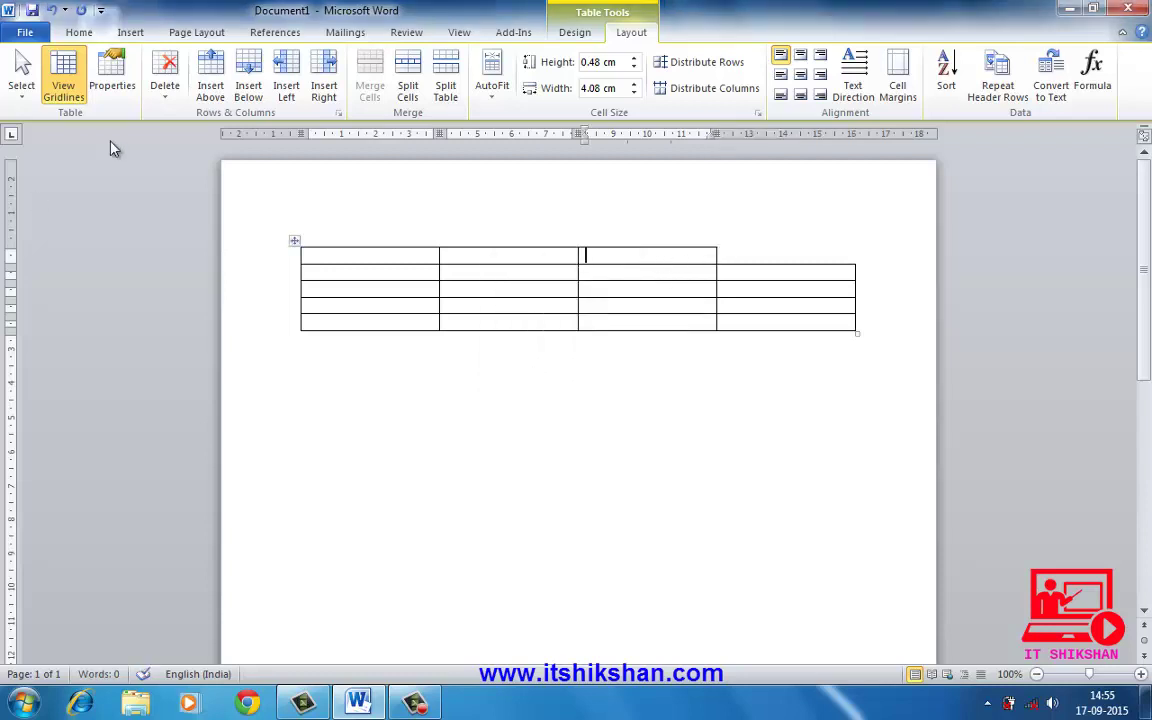
Step: Delete the table's third column, followed by the whole table
left_click(167, 90)
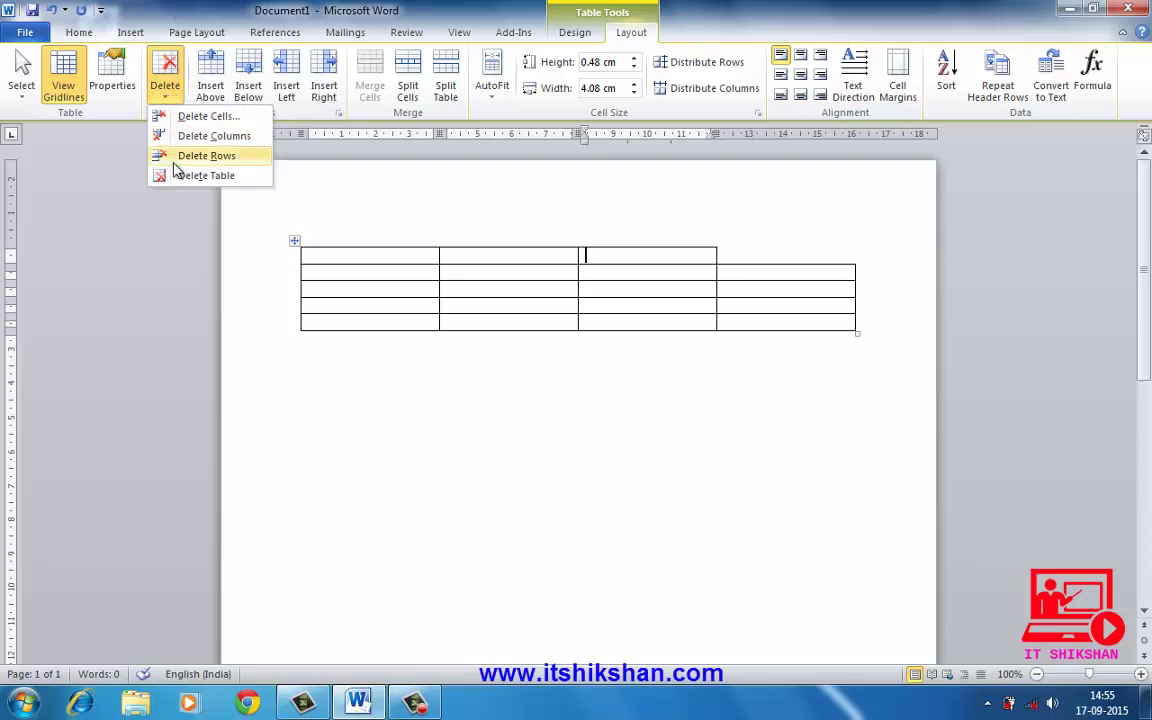
left_click(238, 140)
left_click(162, 90)
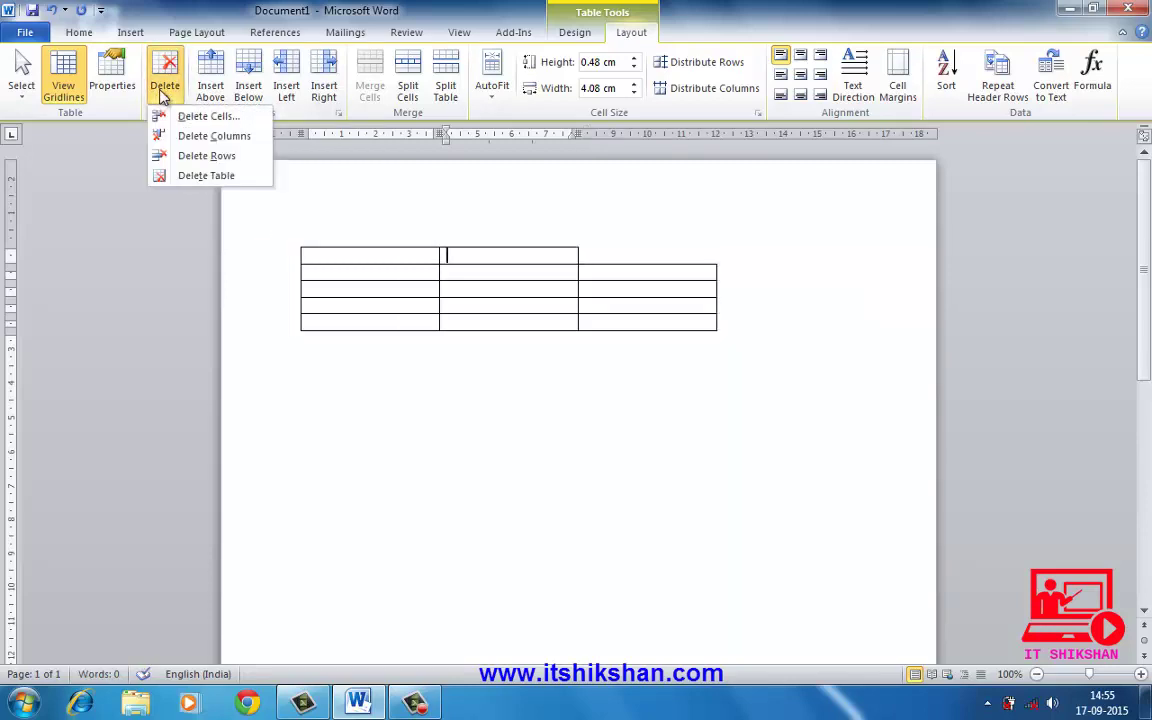
left_click(200, 176)
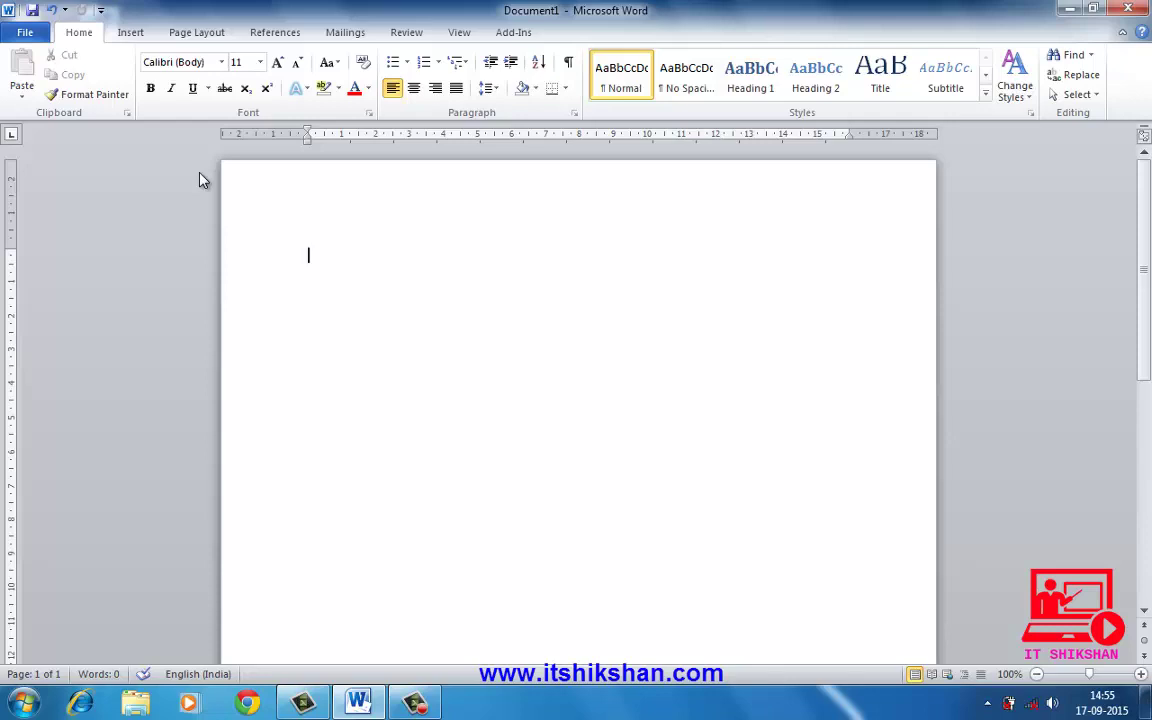
Step: Undo the table, column and cell deletions
key("ctrl+z")
key("ctrl+z")
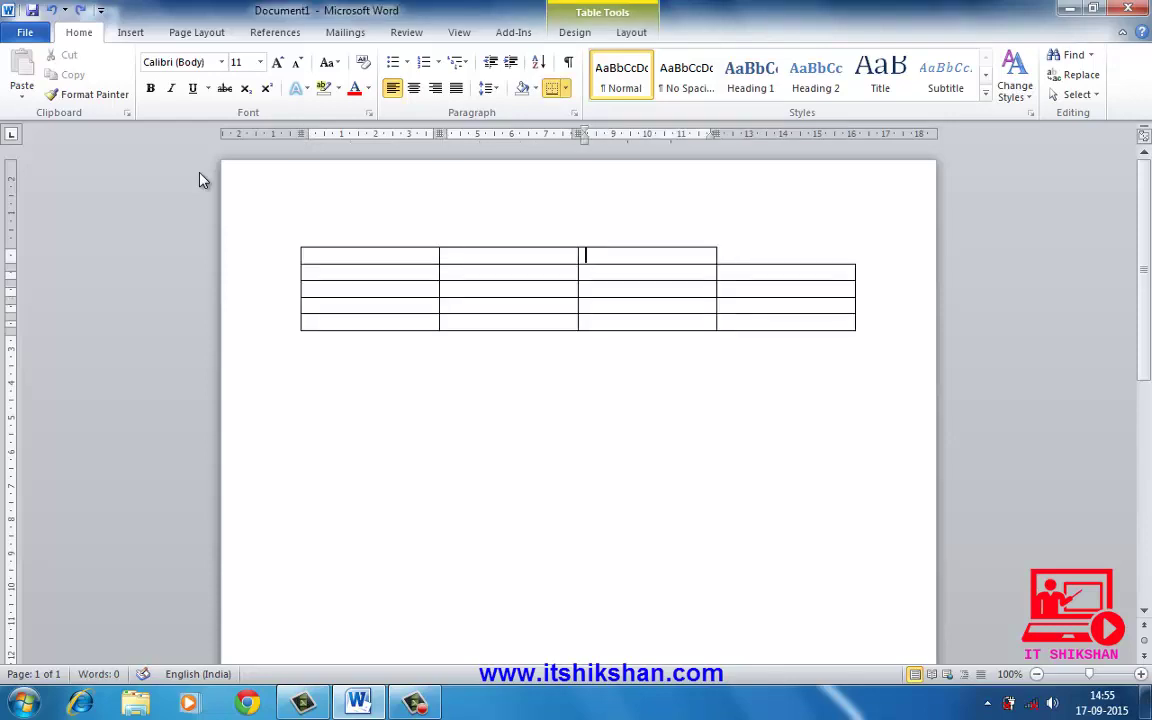
key("ctrl+z")
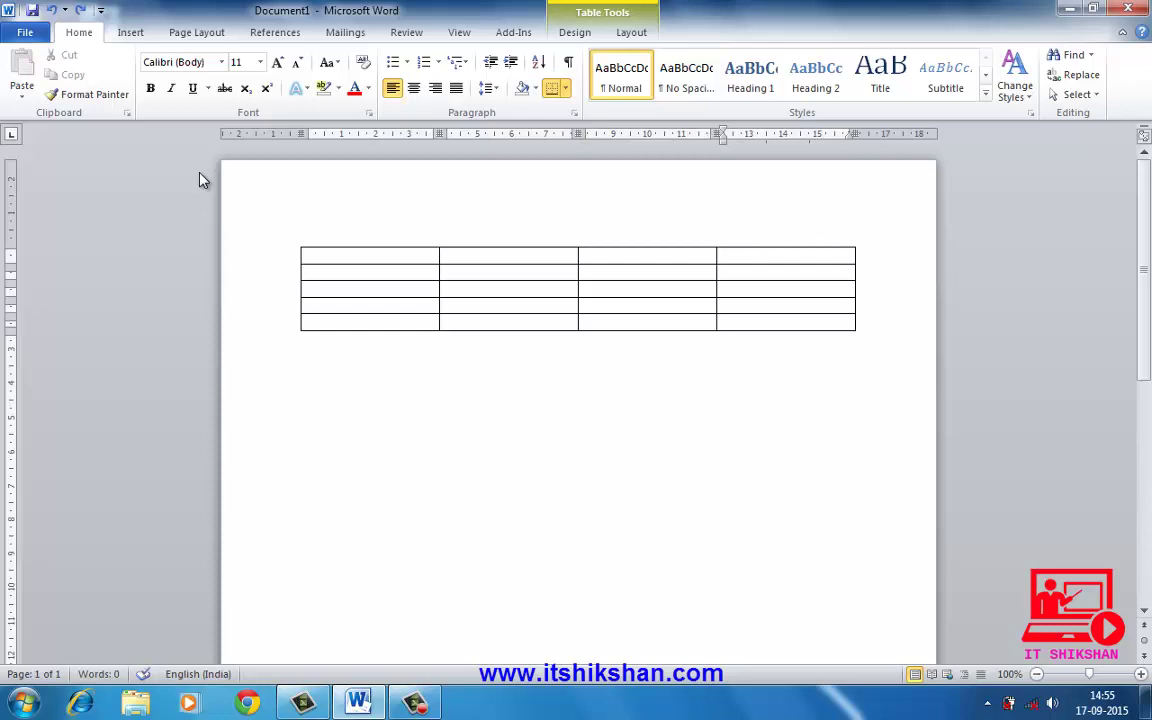
Step: Insert one row above the table's first row and one row below its last row
left_click(653, 33)
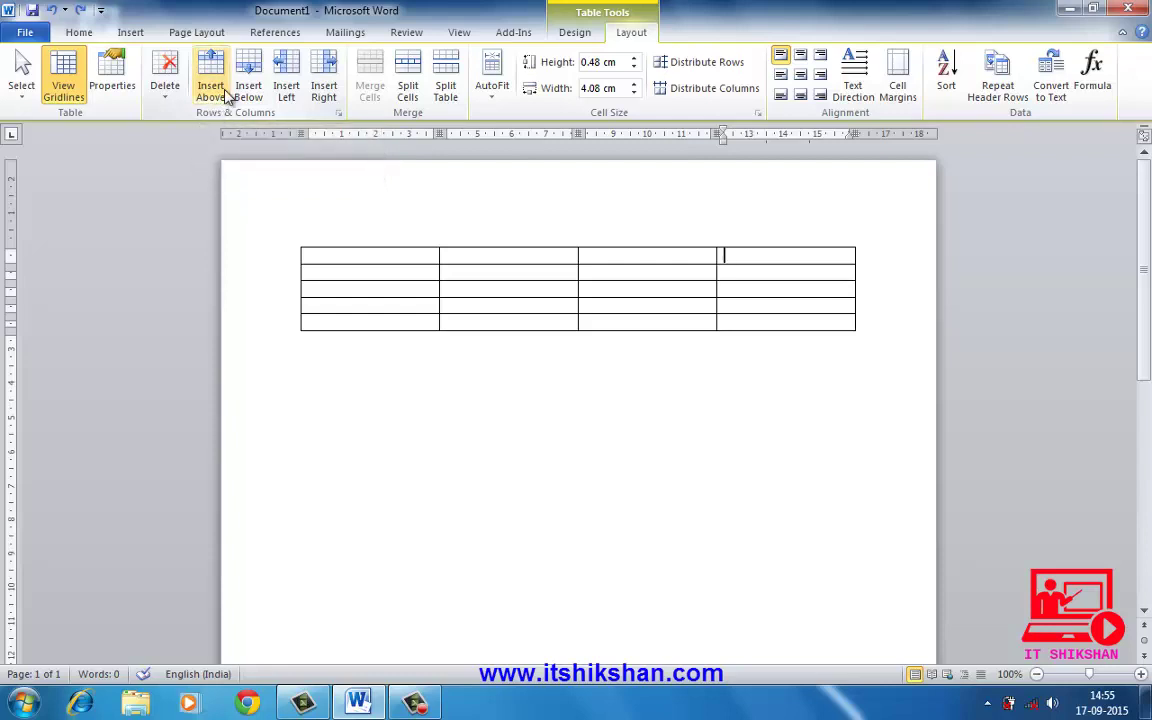
left_click(361, 253)
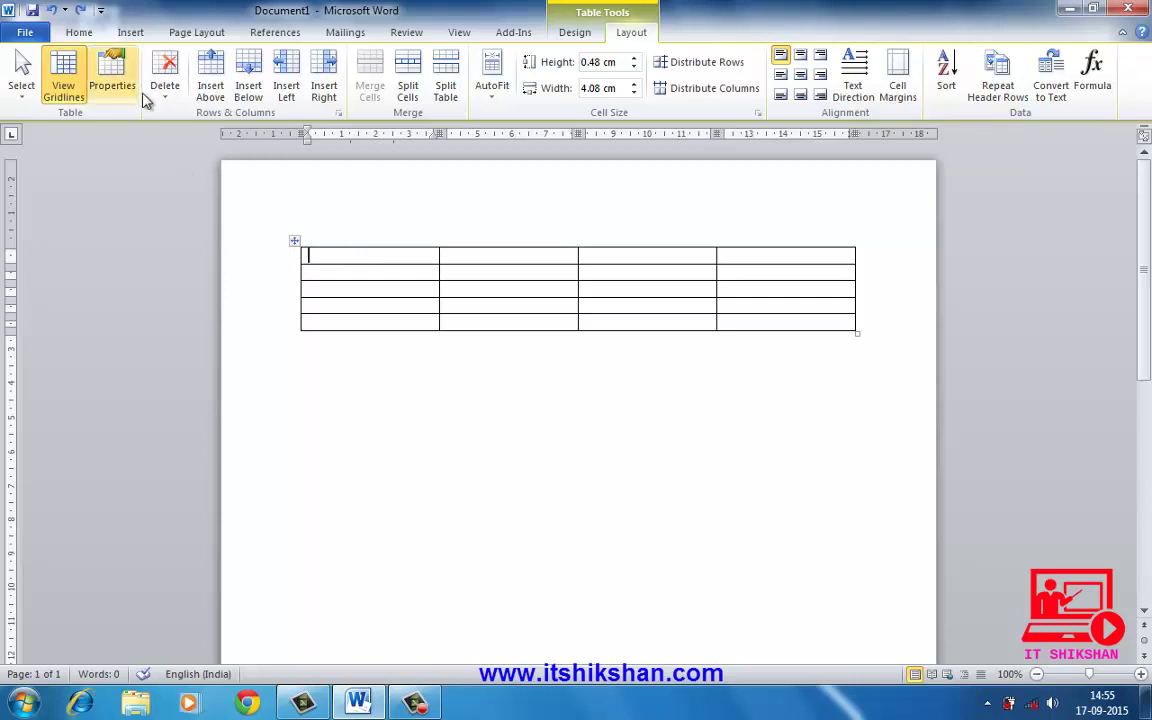
left_click(221, 104)
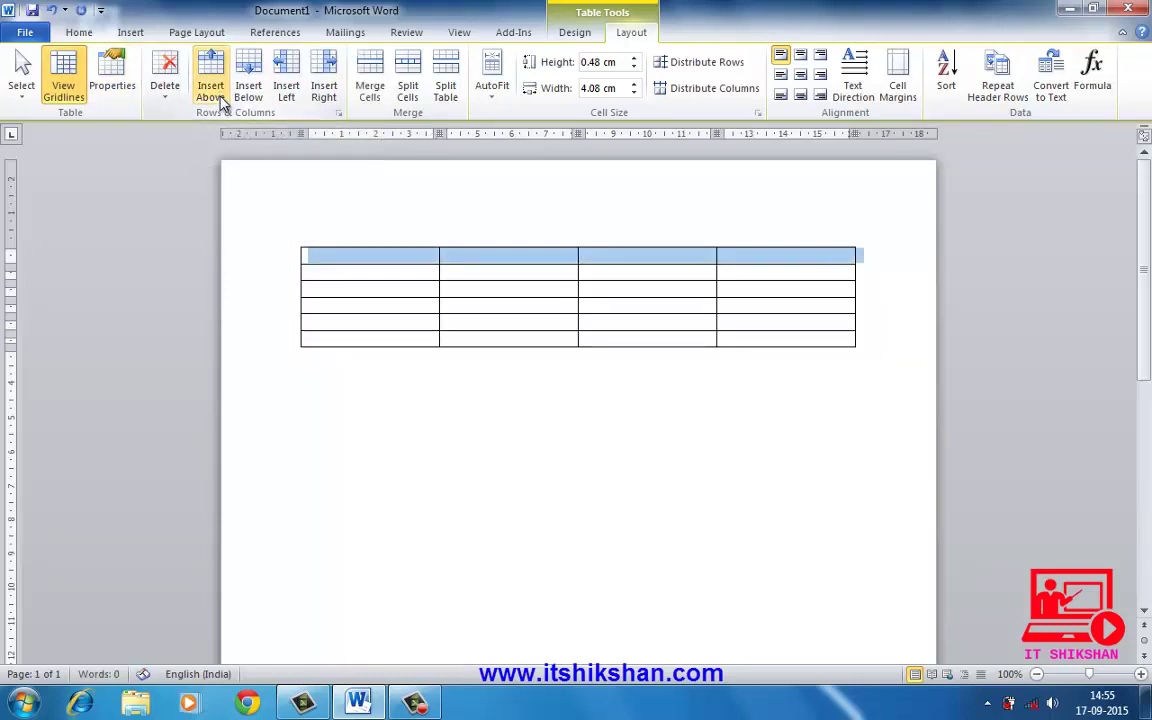
left_click(362, 342)
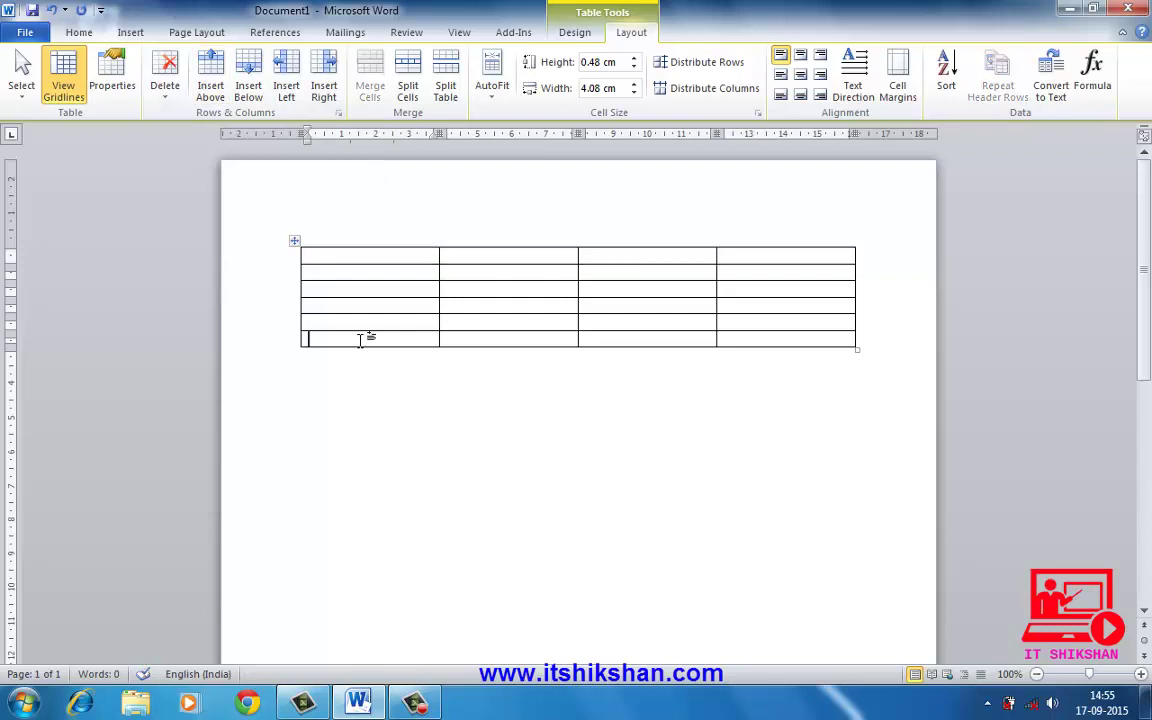
left_click(260, 93)
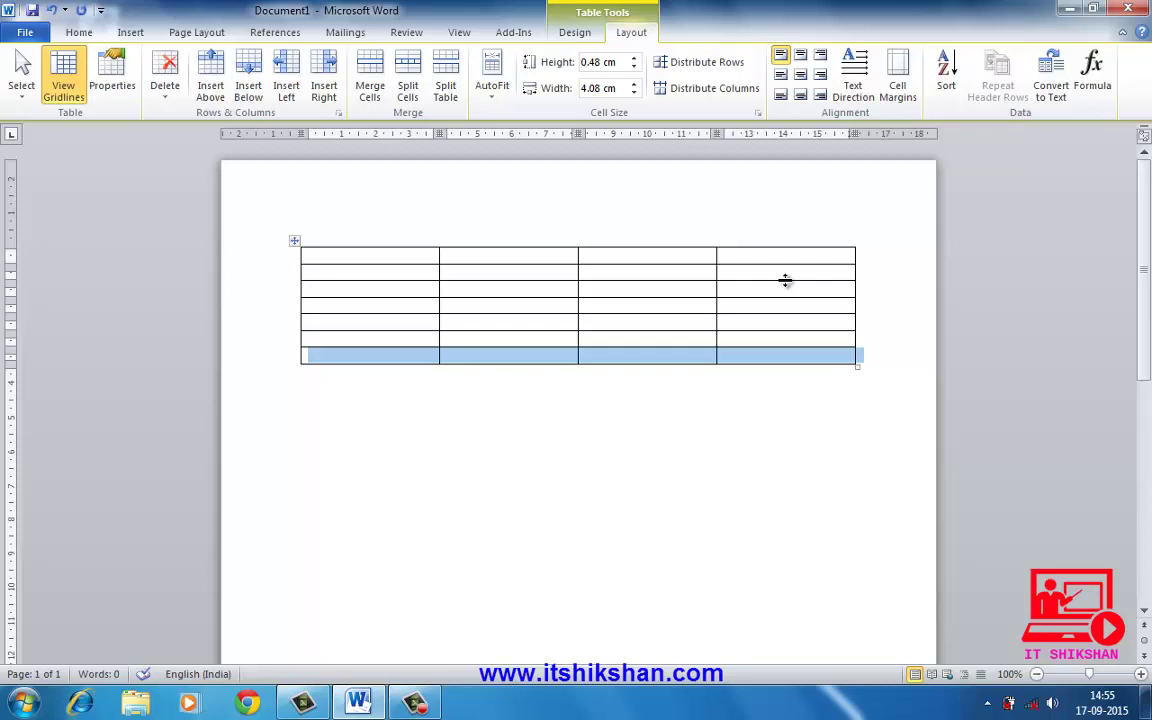
Step: Insert one column to the left of the table's first column
left_click(388, 258)
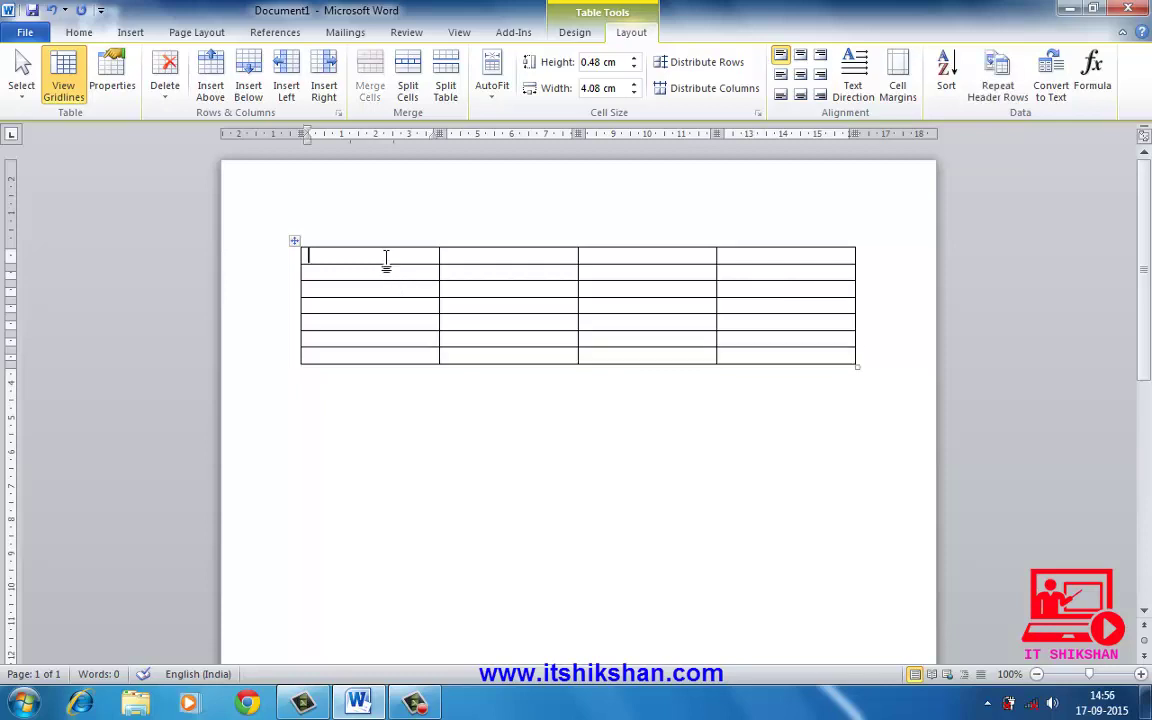
left_click(286, 92)
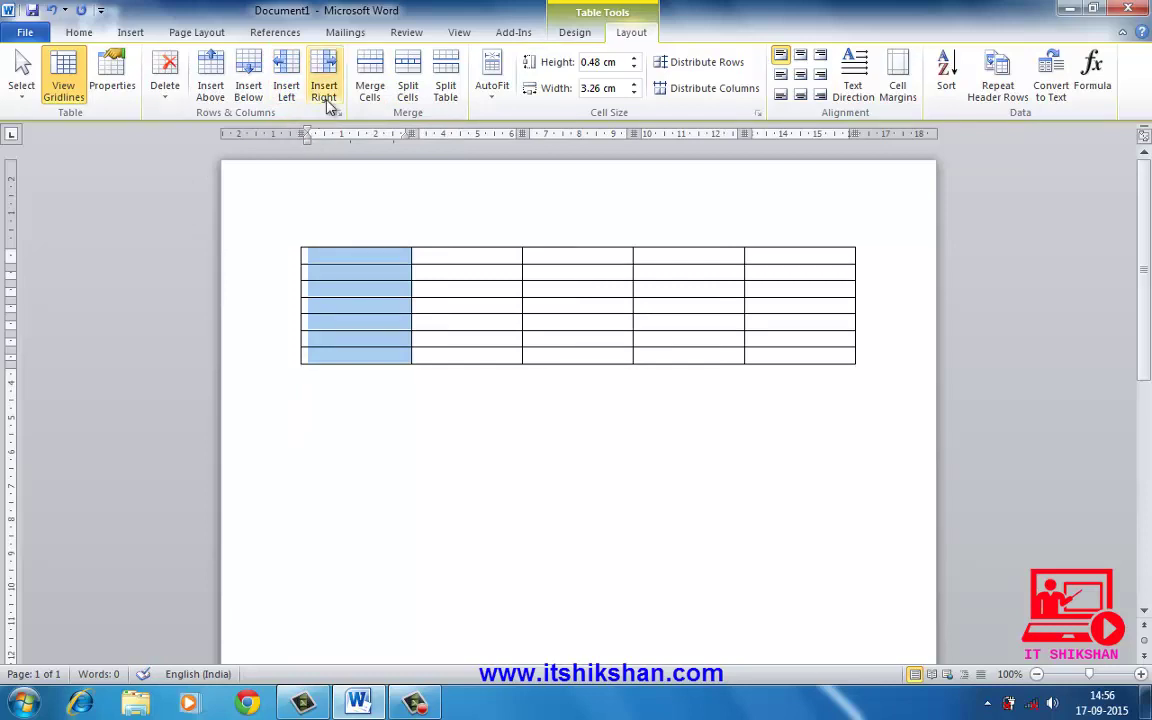
left_click(465, 307)
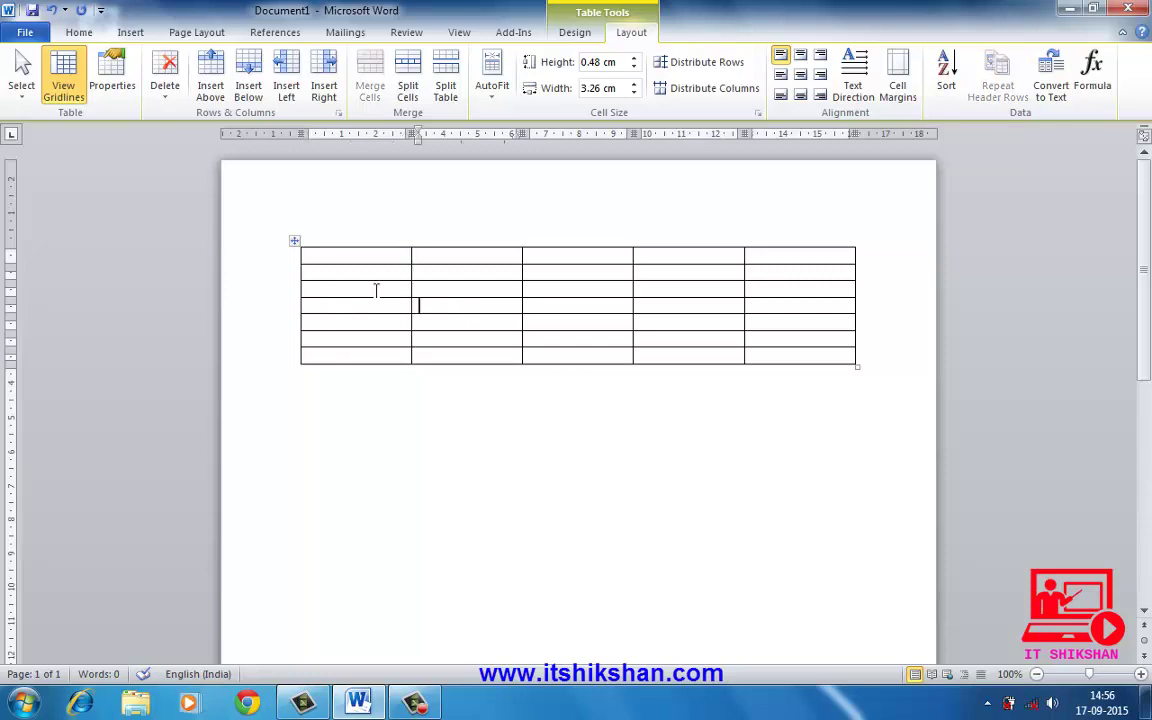
Step: Insert three columns to the left of the table's first three columns, and undo the insertion
left_click_drag(339, 255, 607, 368)
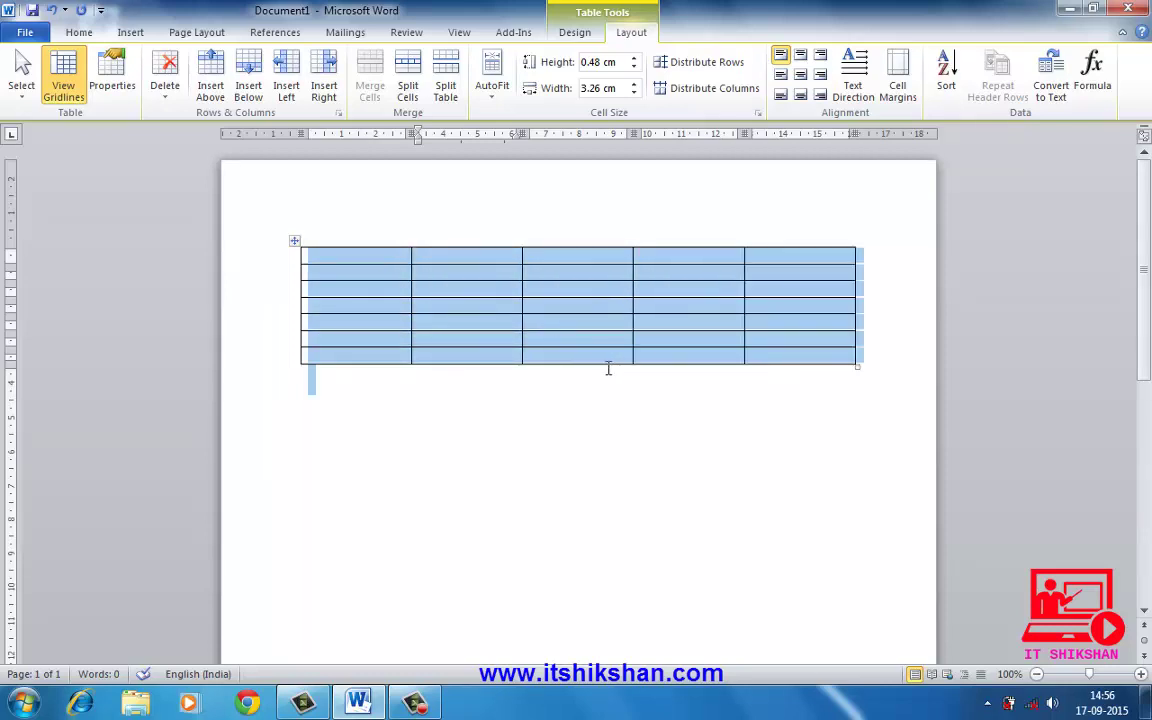
left_click(427, 329)
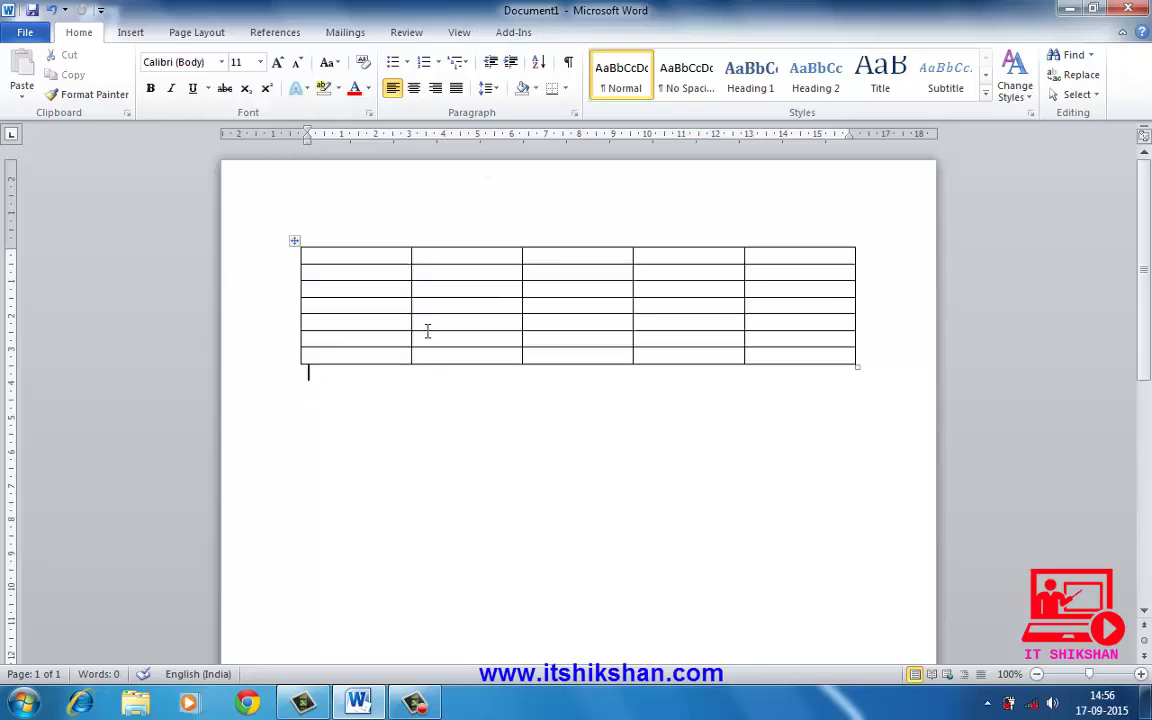
left_click_drag(365, 259, 558, 367)
left_click(631, 32)
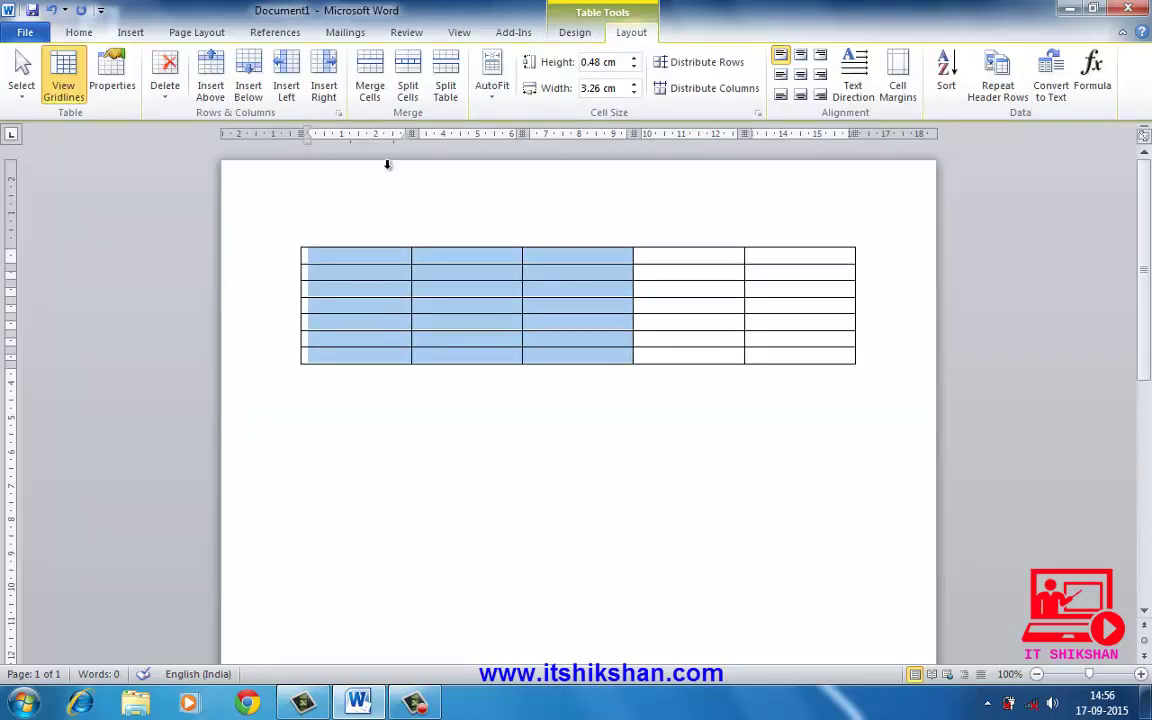
left_click(285, 95)
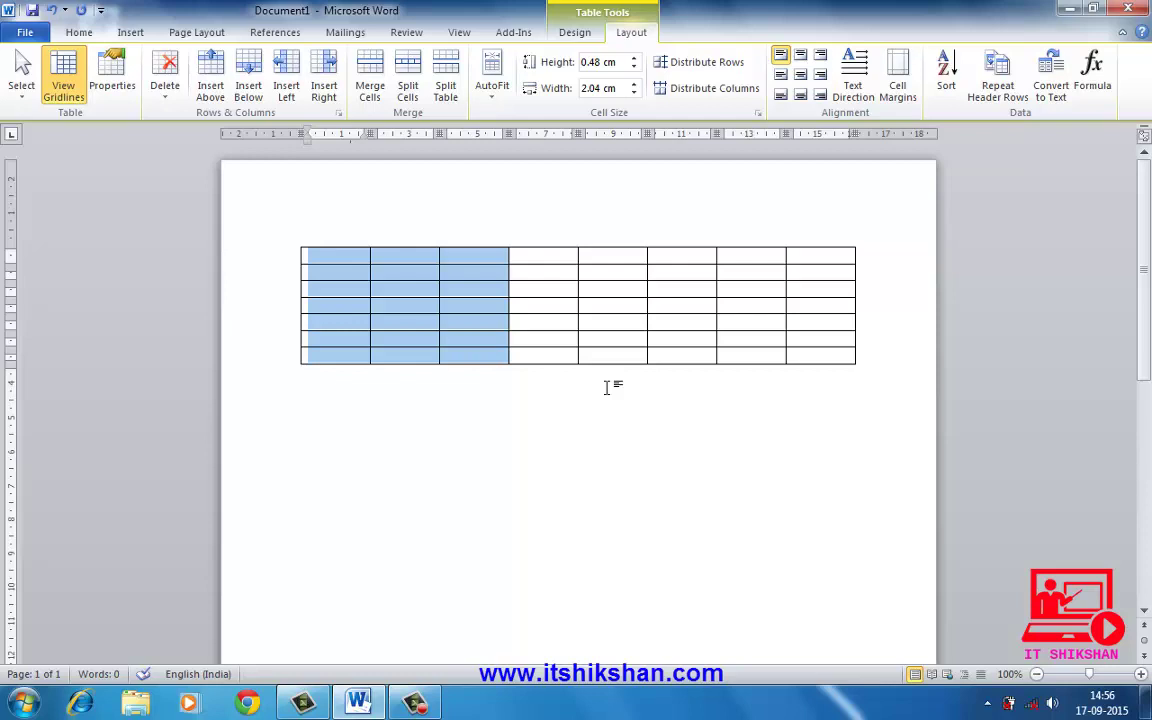
key("ctrl+z")
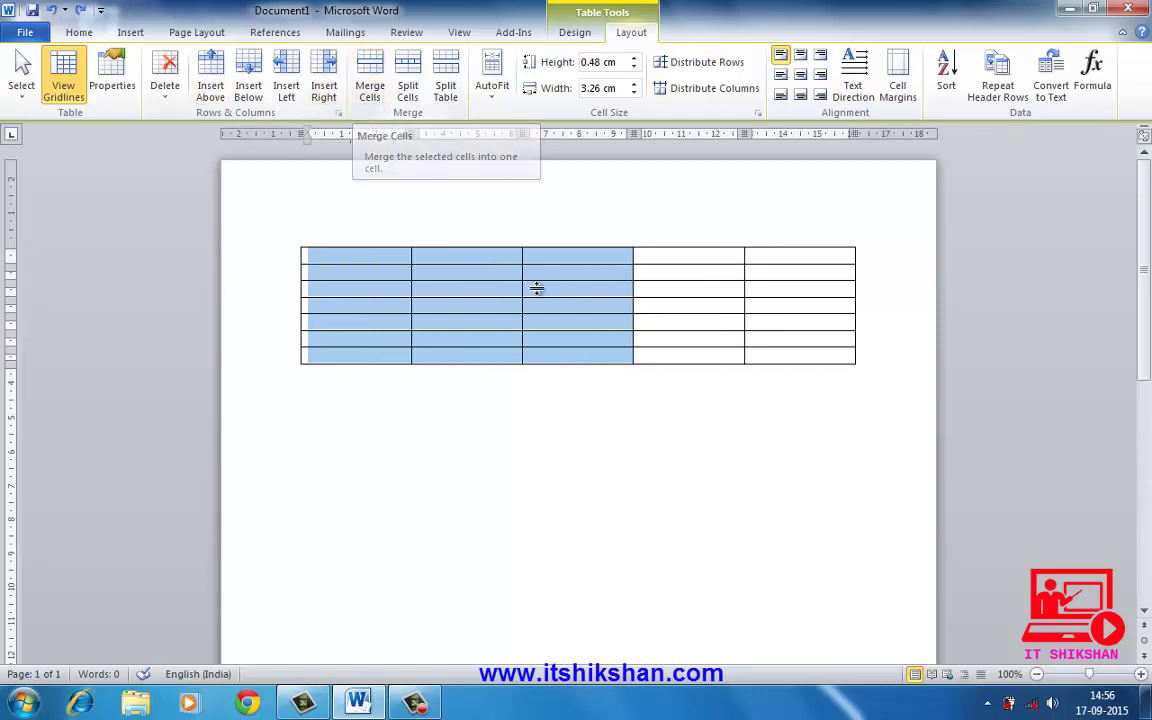
Step: Merge all cells of the table's second column into a single cell
left_click(661, 358)
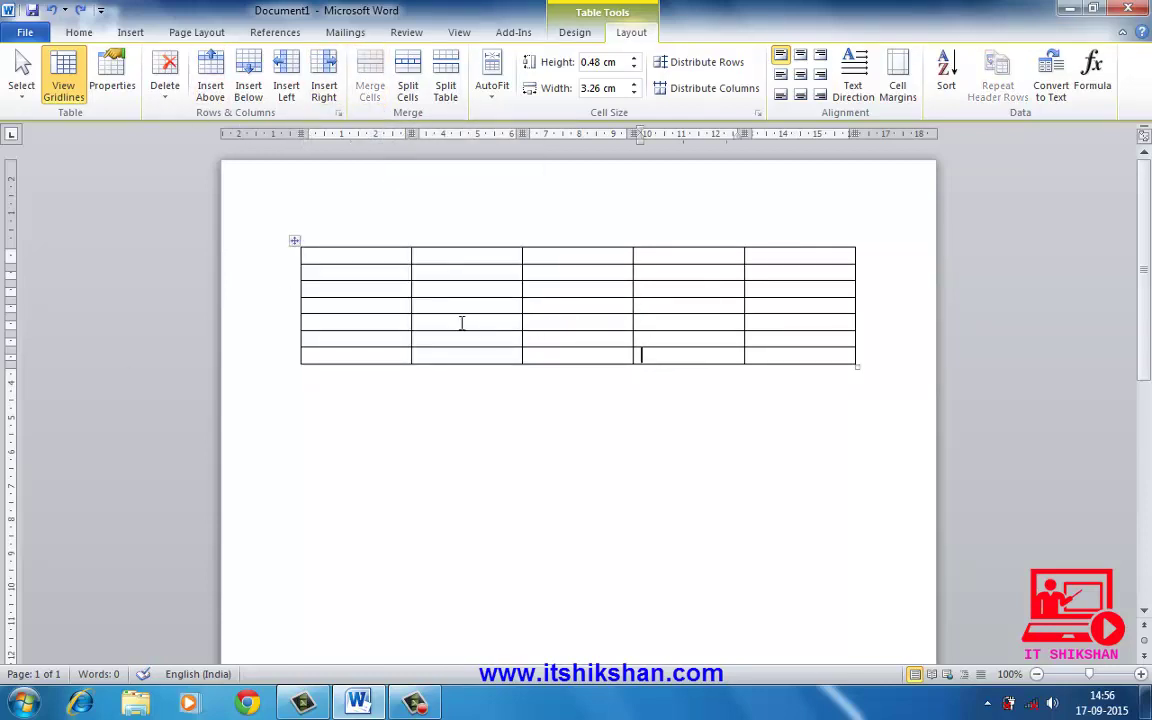
left_click(415, 255)
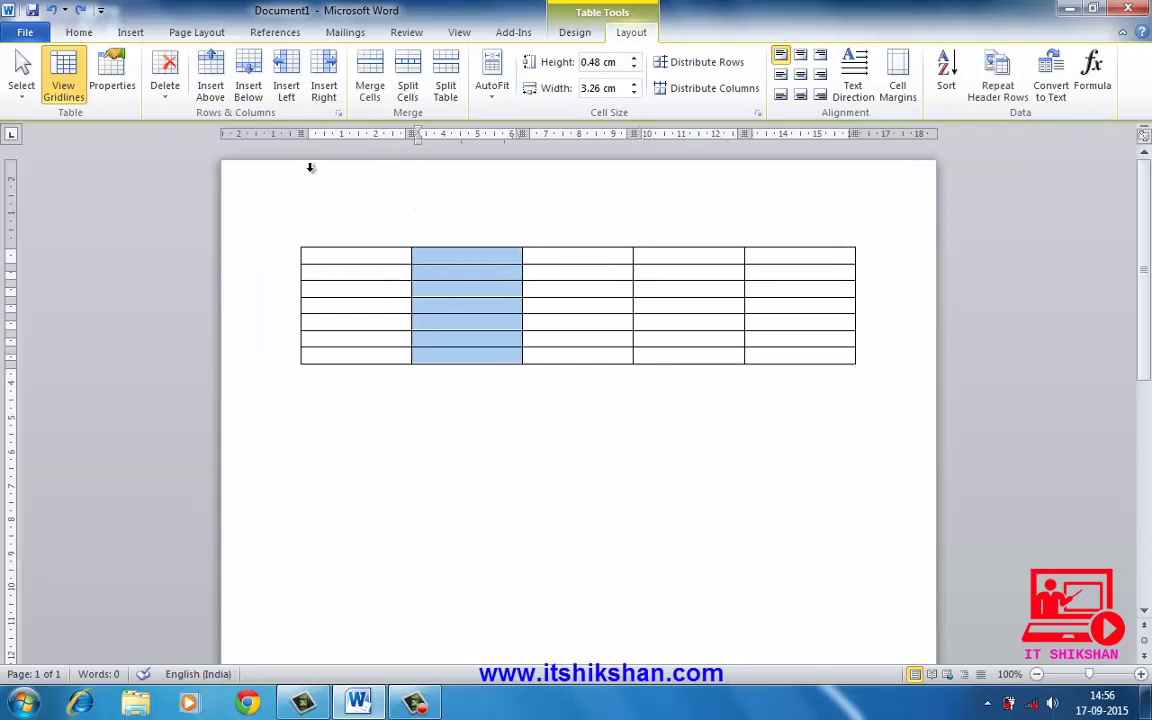
left_click(370, 95)
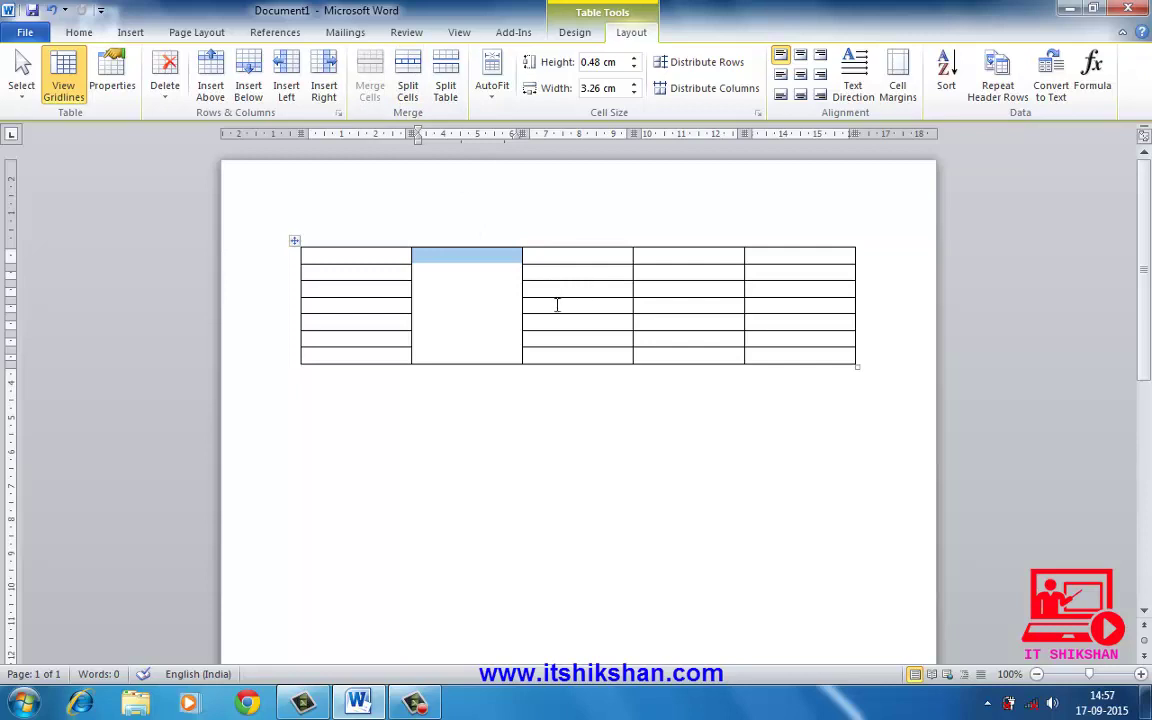
Step: Split the cell in the third column, fourth row of the table into 5 columns and 5 rows
left_click(557, 305)
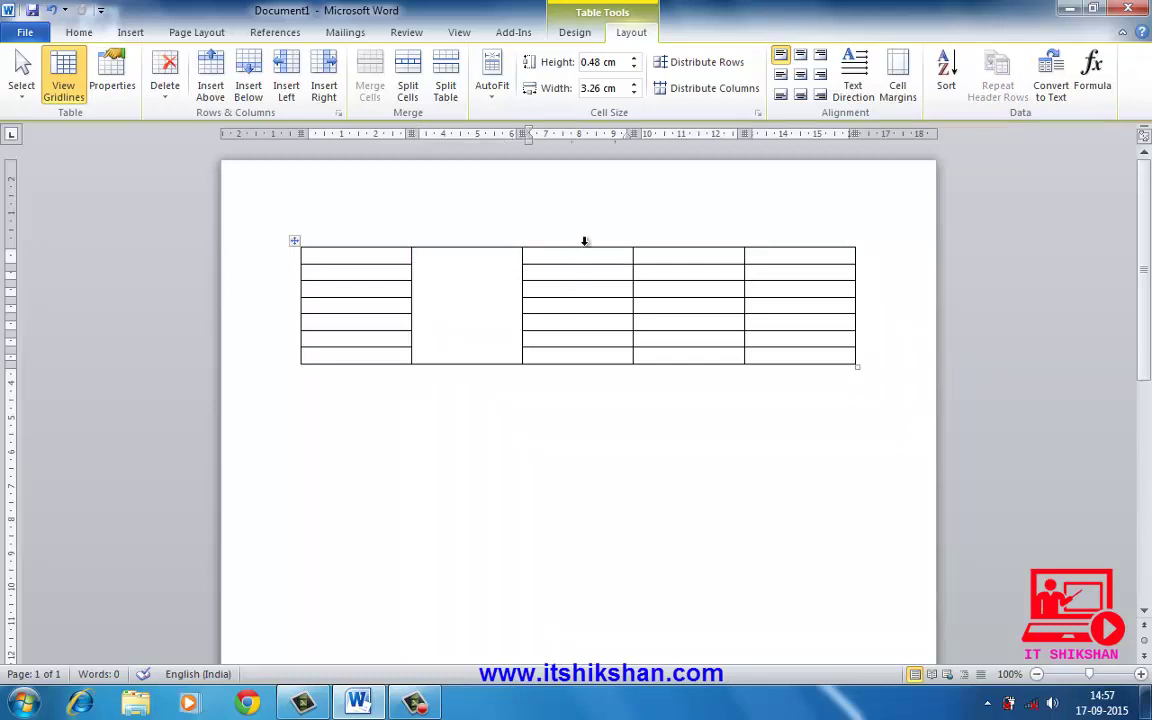
left_click(407, 92)
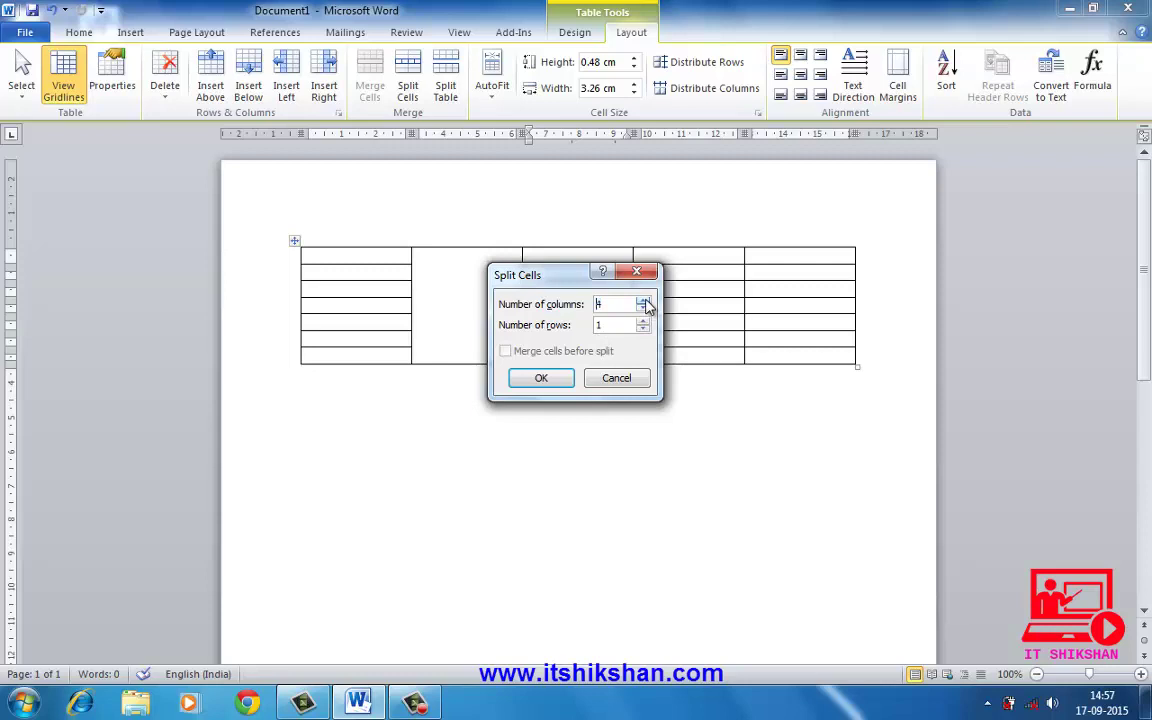
left_click(643, 301)
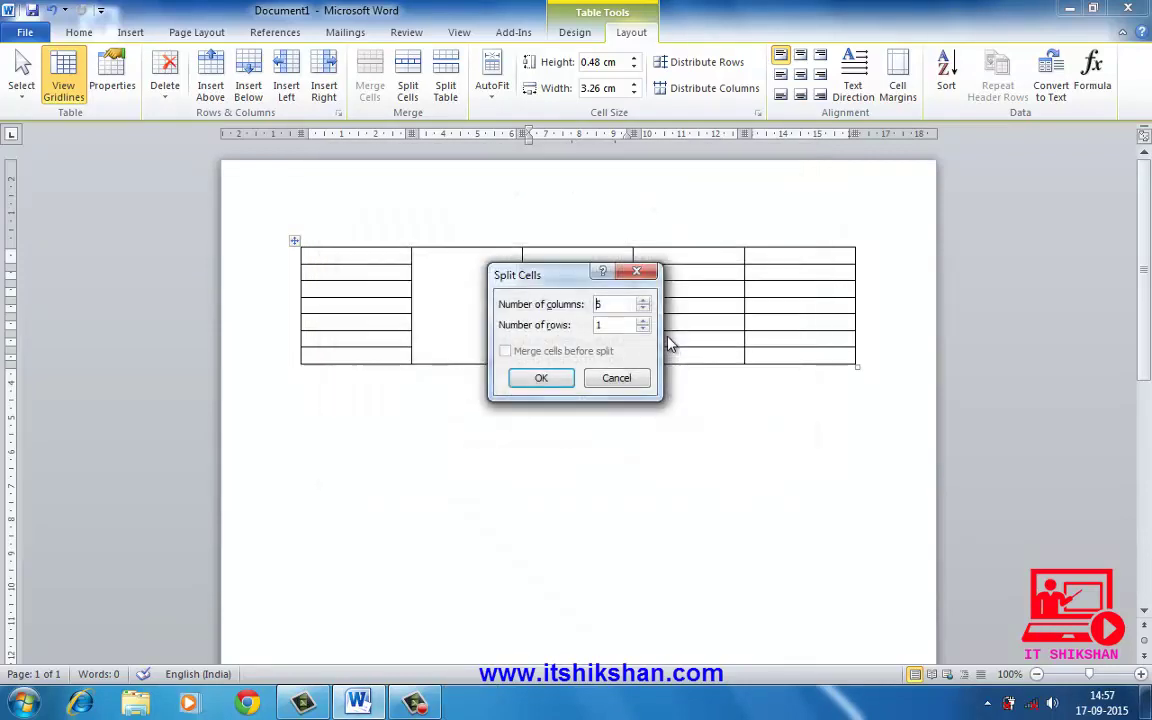
left_click(641, 322)
left_click(641, 322)
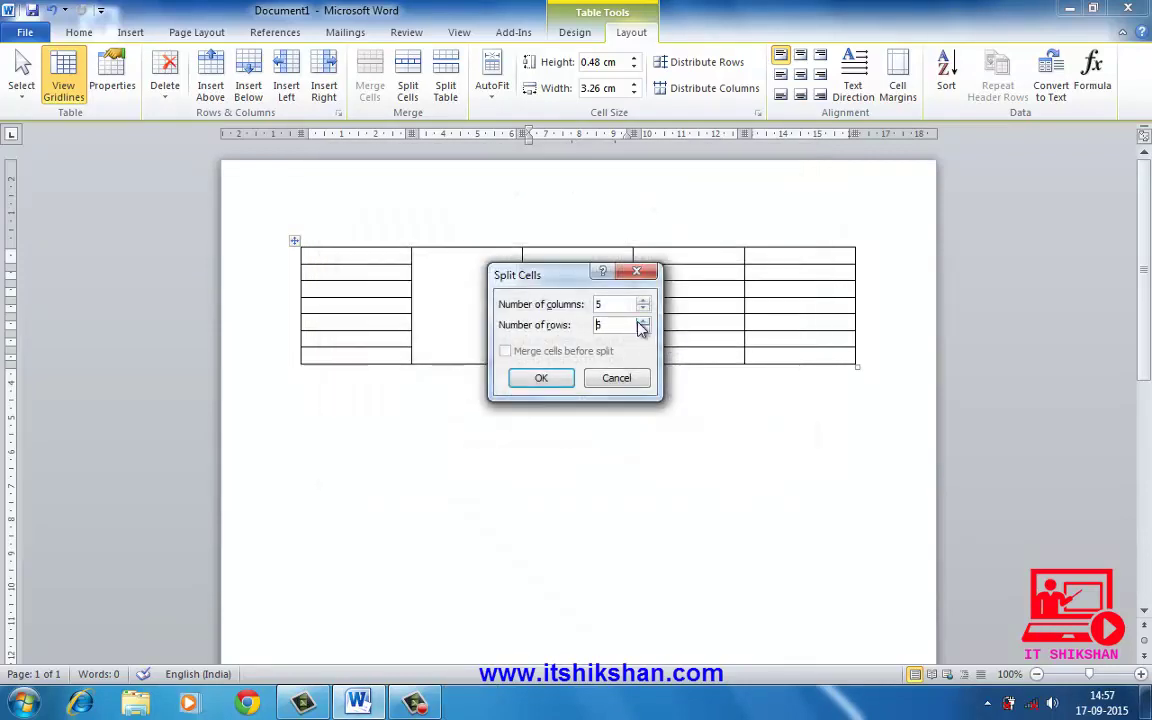
left_click(542, 378)
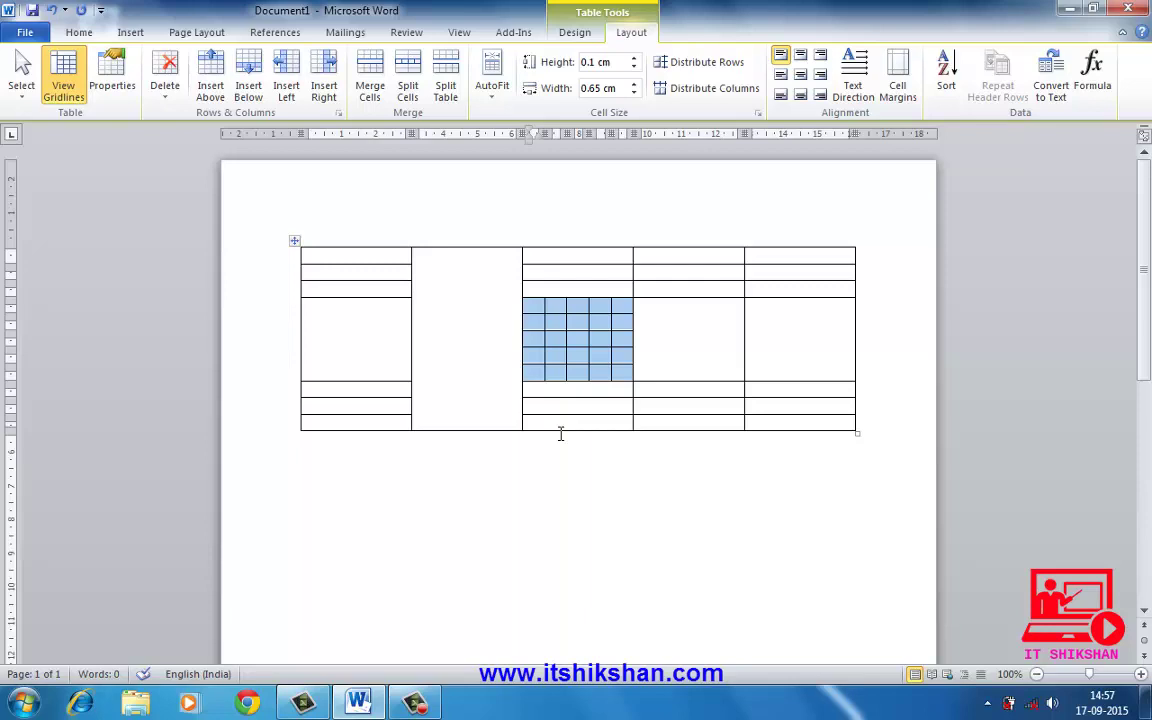
Step: Split the table into two tables at its fifth row
left_click(679, 390)
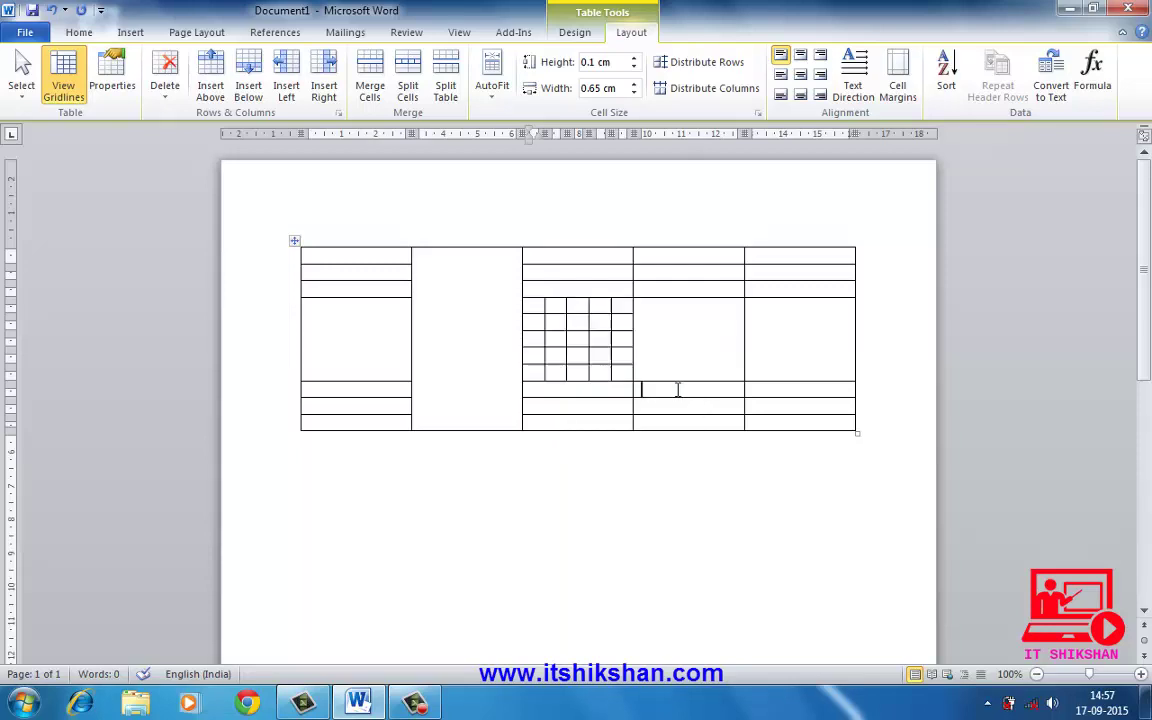
left_click(445, 85)
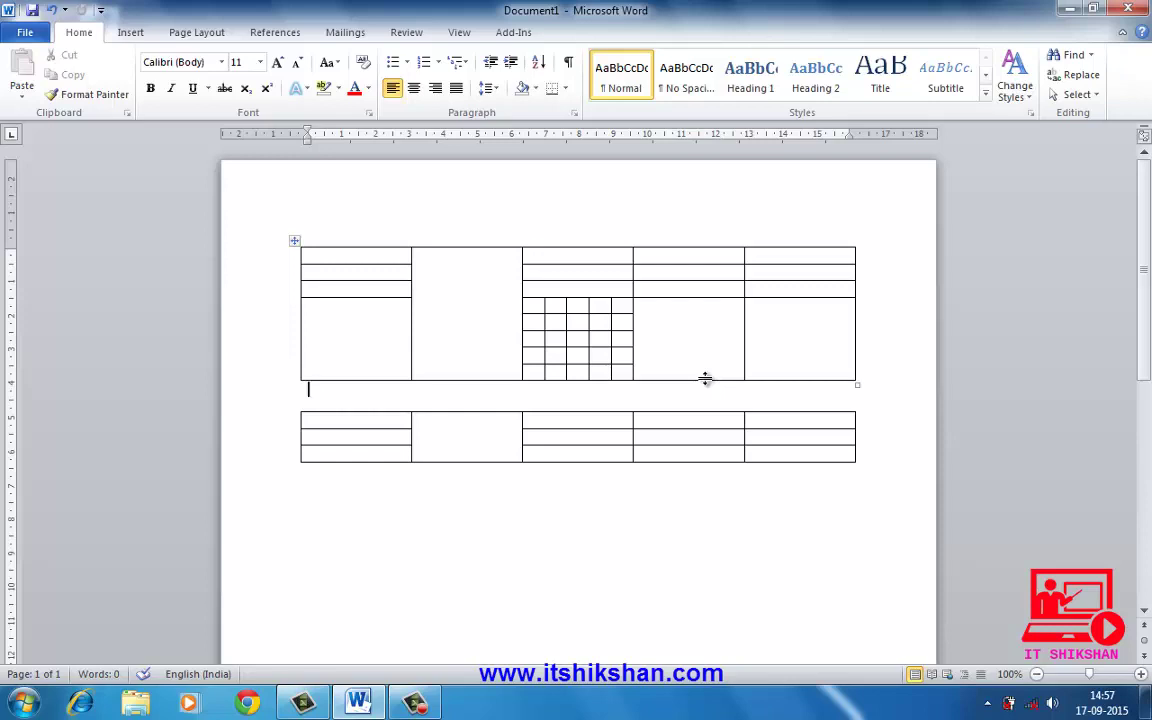
Step: Undo the table split, the 5-by-5 cell split and the merge of the second column
key("ctrl+z")
key("ctrl+z")
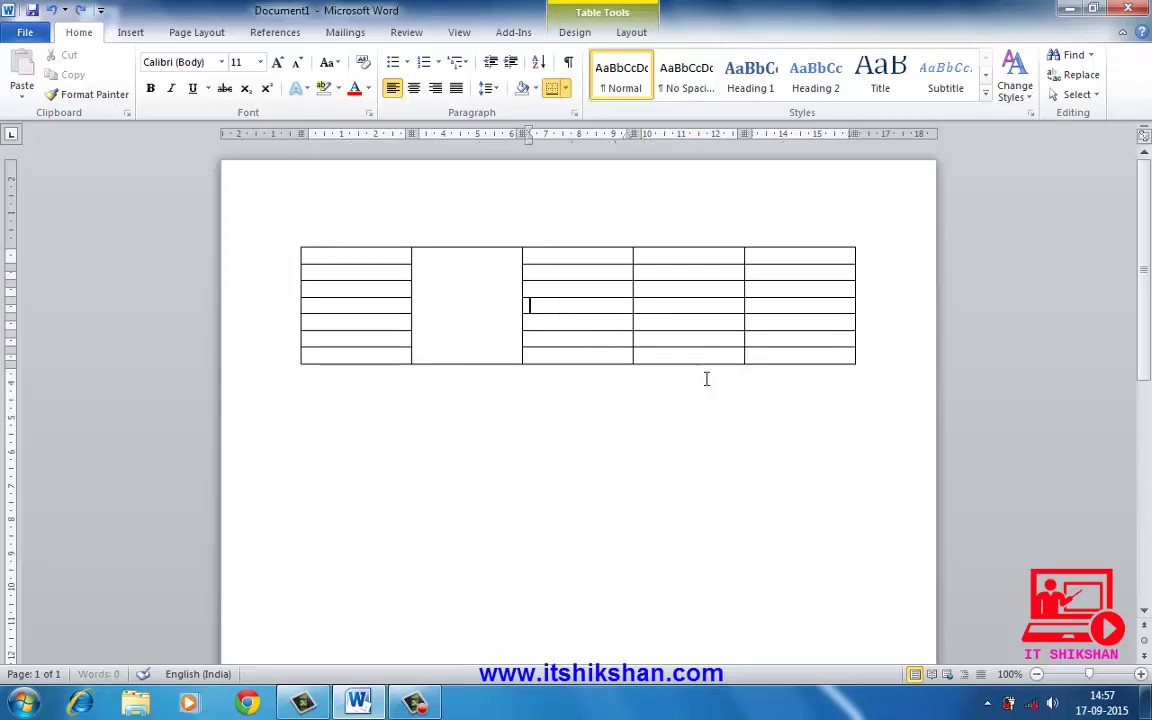
key("ctrl+z")
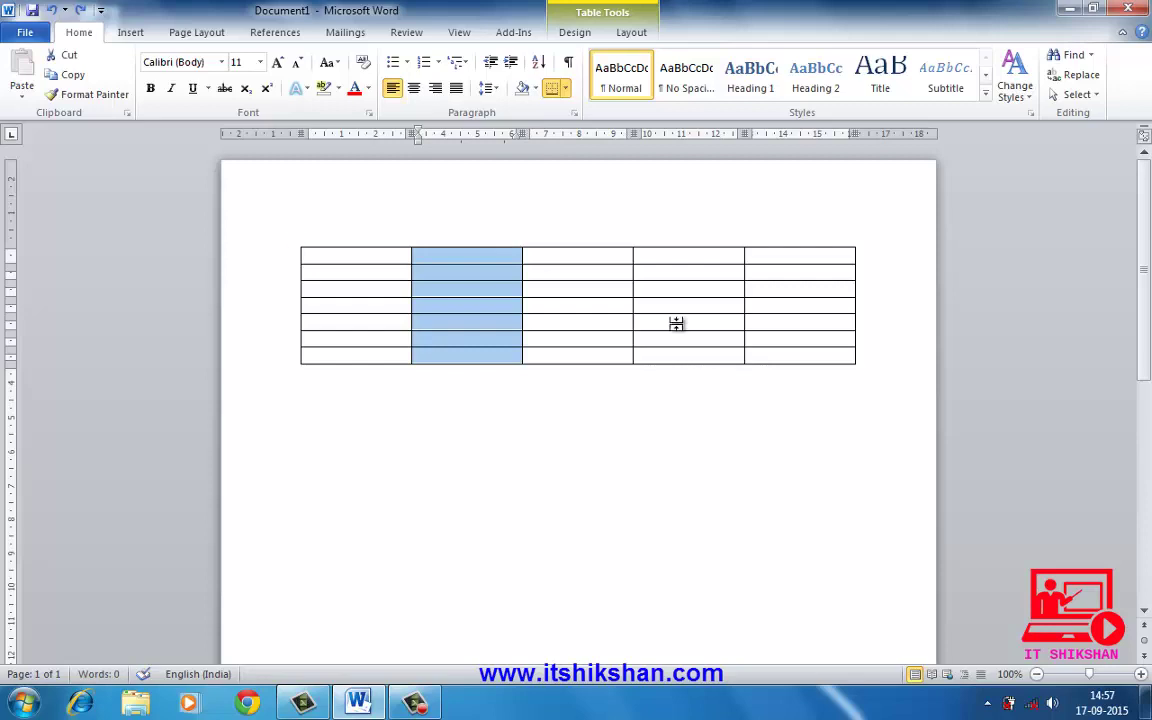
Step: Fill the table's first row with the sample text Aqsqa, Hiuhg, Iughug, Uguhyg and Ghug
left_click(622, 36)
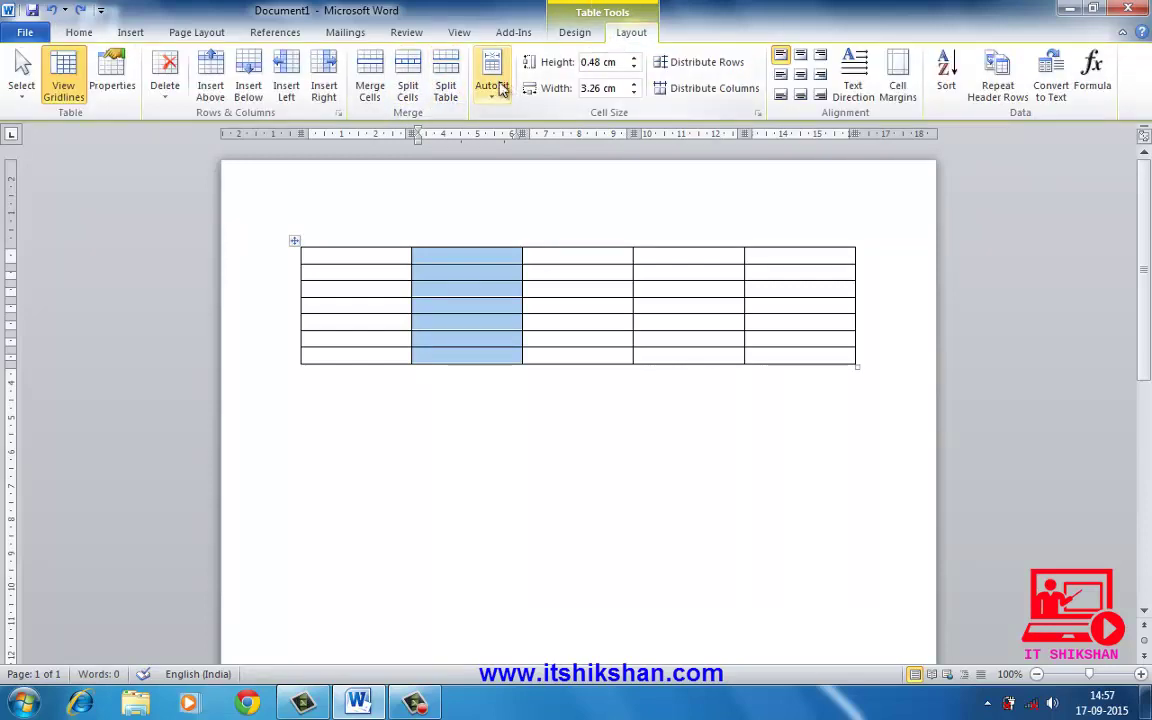
left_click(578, 470)
left_click(384, 258)
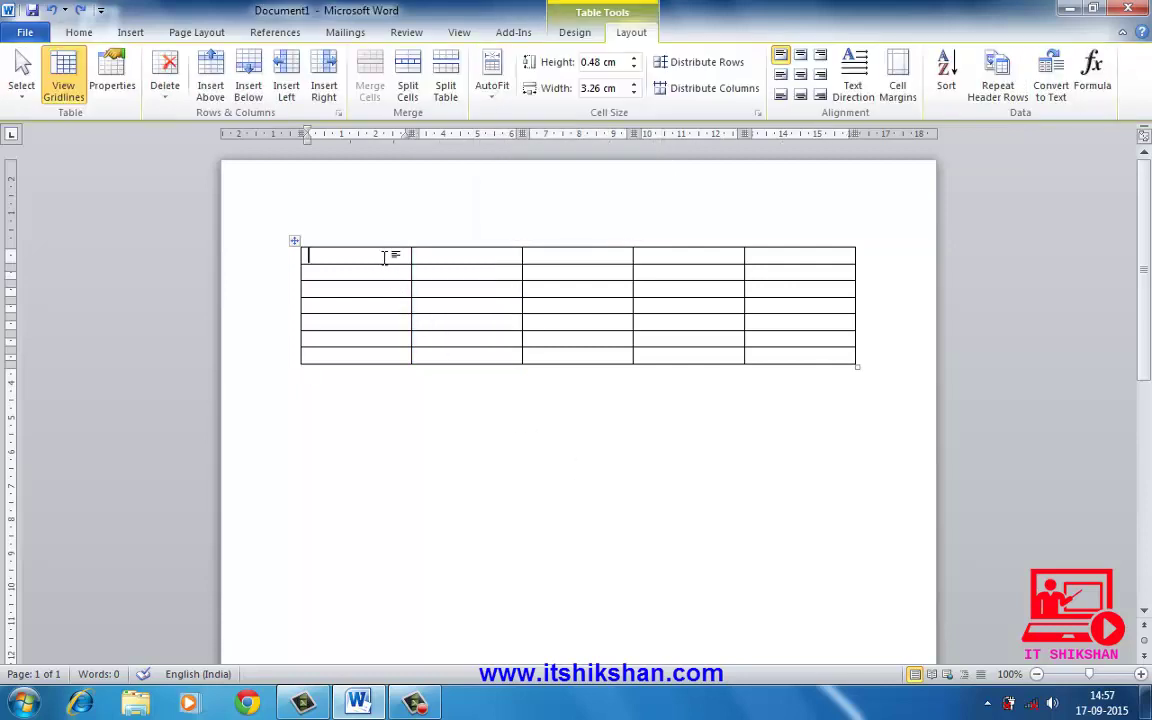
type("aqsqa")
key("Tab")
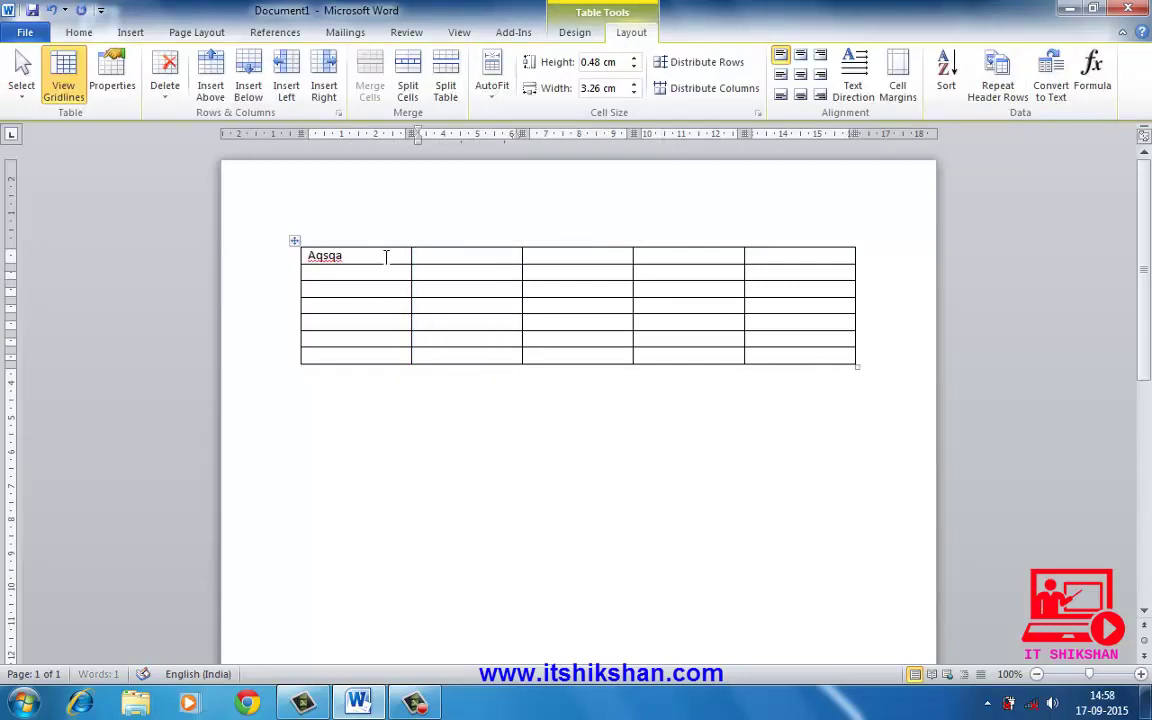
type("hiuhg")
key("Tab")
type("iughug")
key("Tab")
type("uguhyg")
key("Tab")
type("ghug")
key("Tab")
Step: Fill the second row with Ughug, Hughyug, Hugyuhg, Hyuguyhg and Hyugyuhg, and enter hgyuh in the third row's first cell
type("ughug")
key("Tab")
type("hu")
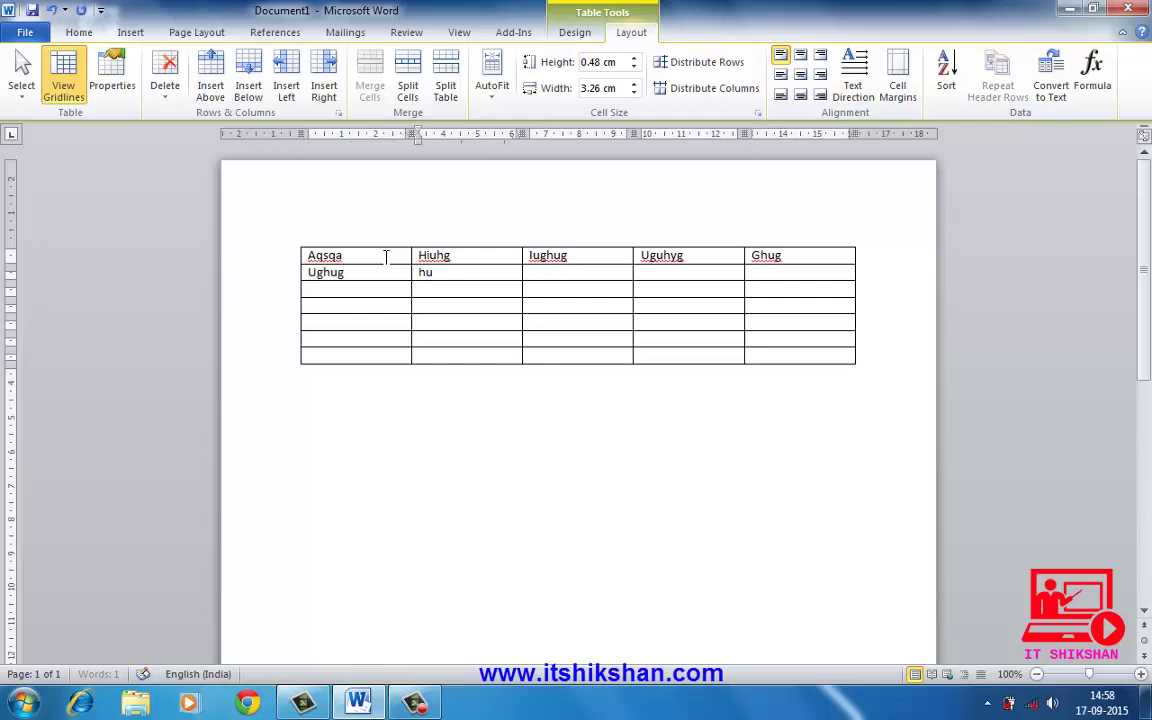
type("ghyuug\thugyuhg\thyuguyhg\thyugyuhg\thgyuh")
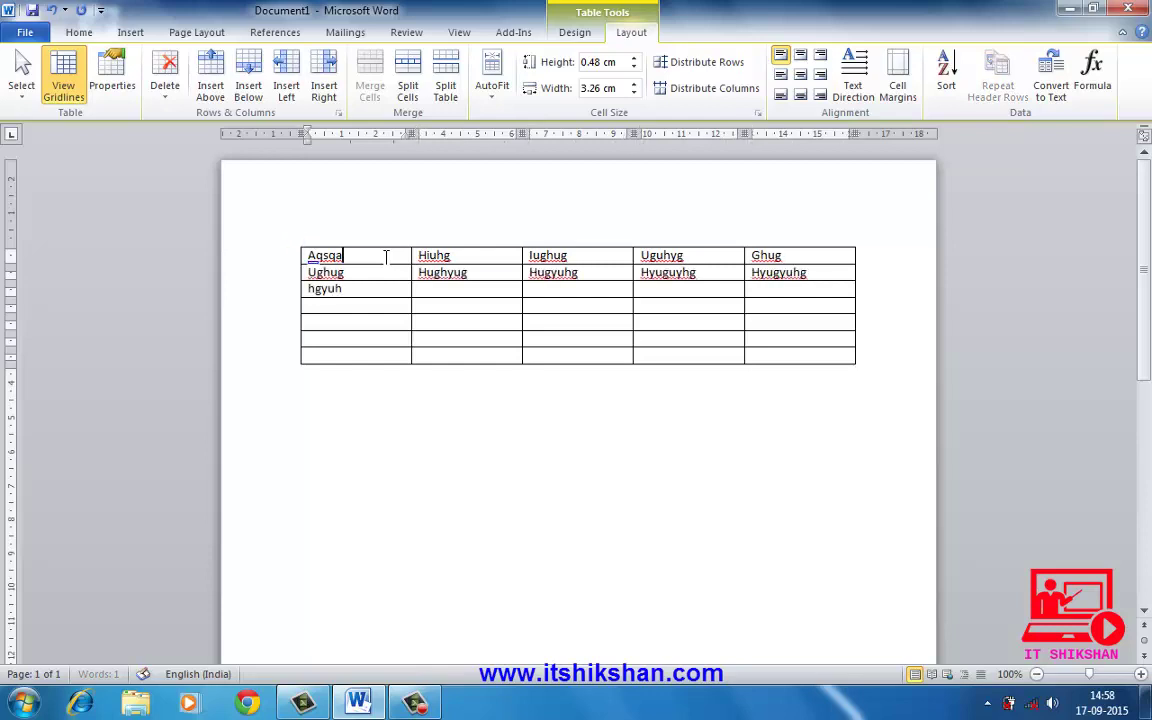
Step: Replace the text in the first row's first two cells with Uhyghyug and hghyug
double_click(384, 258)
type("uhyghyug")
key("Tab")
type("hghyug")
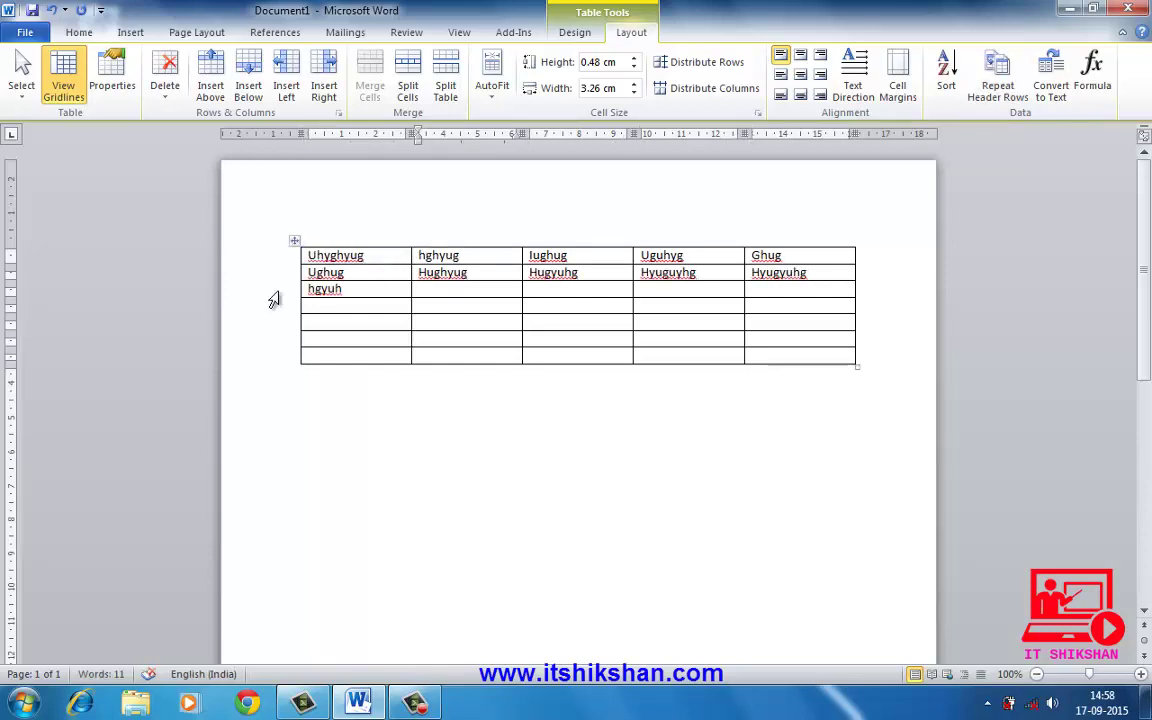
Step: Complete the third row with Uy, 78y87y, 8gty and Gyugy, and fill the fourth row with Gyug, Ygyu, Gygy, Gfygf and y
left_click(447, 290)
type("uy")
key("Tab")
type("78y87y")
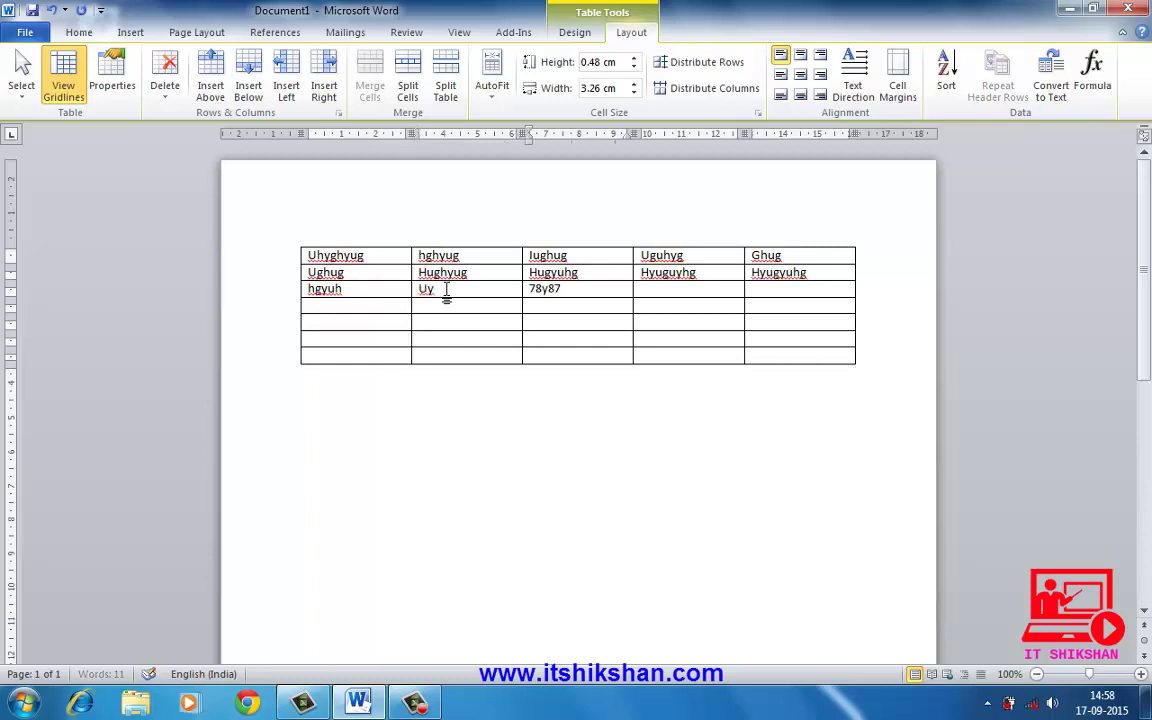
key("Tab")
type("8gty\tgyugy\tgyug\tygyu\tgygy\tgfygf")
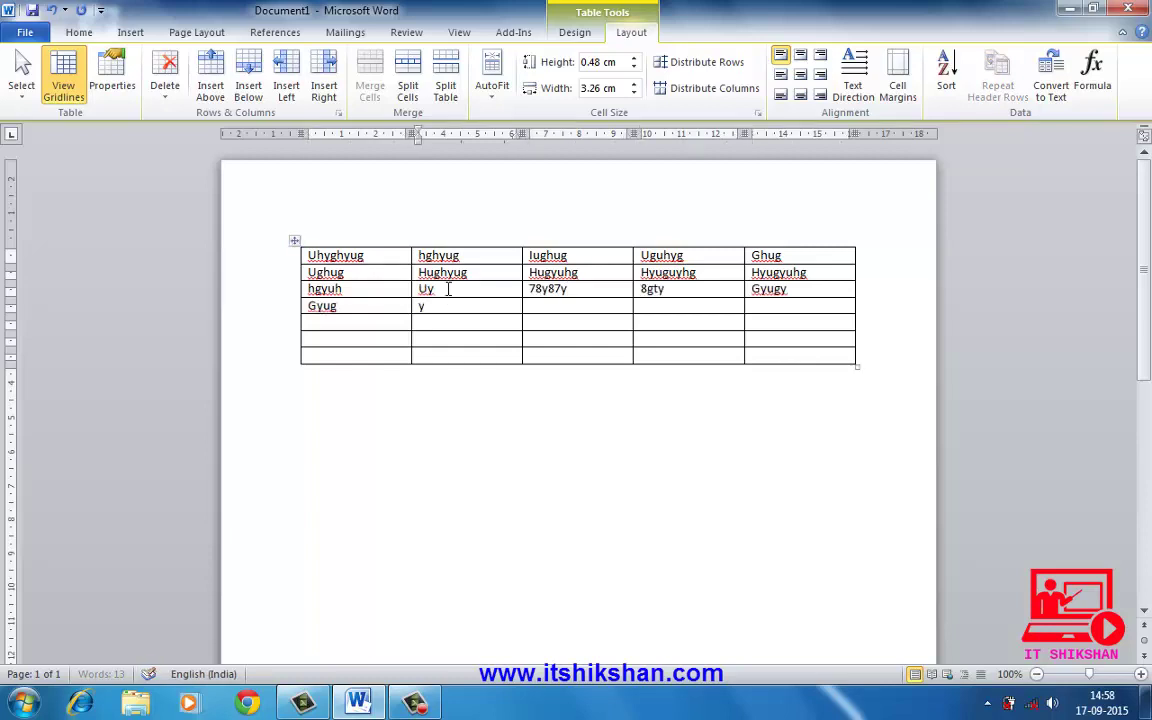
key("Tab")
type("y")
Step: Replace the text in the third row's second and third cells with Ygfytgf and ytfgyt
double_click(449, 289)
type("ygfytgf")
key("Tab")
type("ytfgyt")
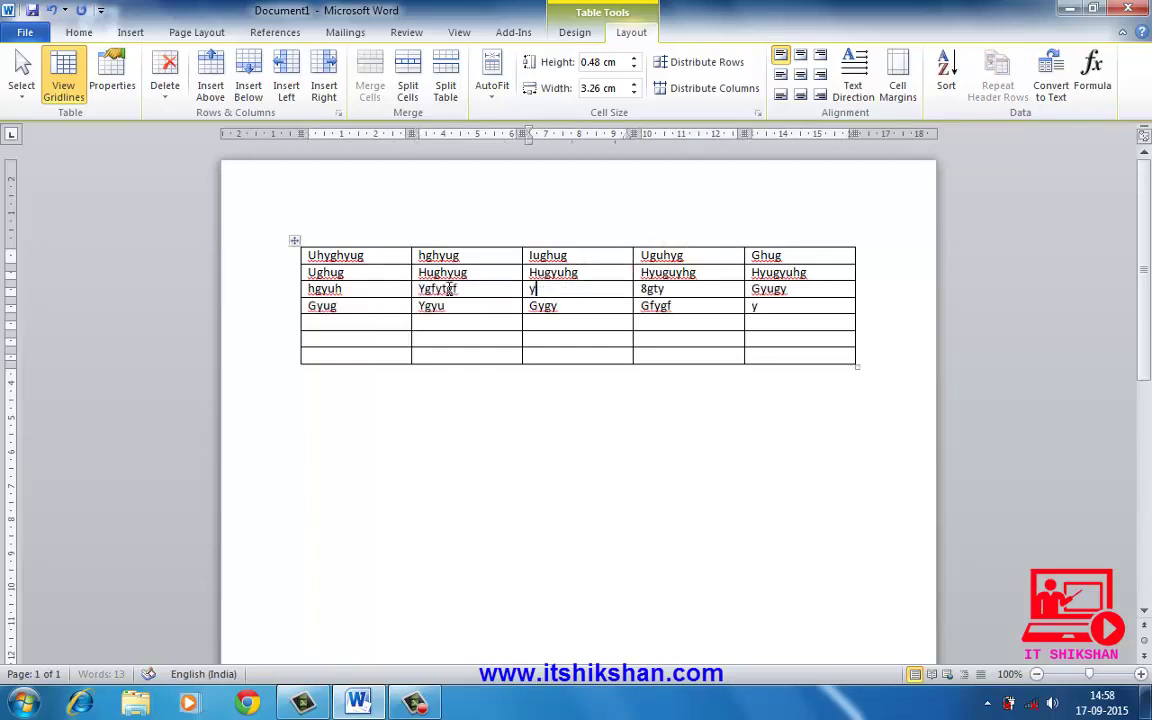
double_click(537, 289)
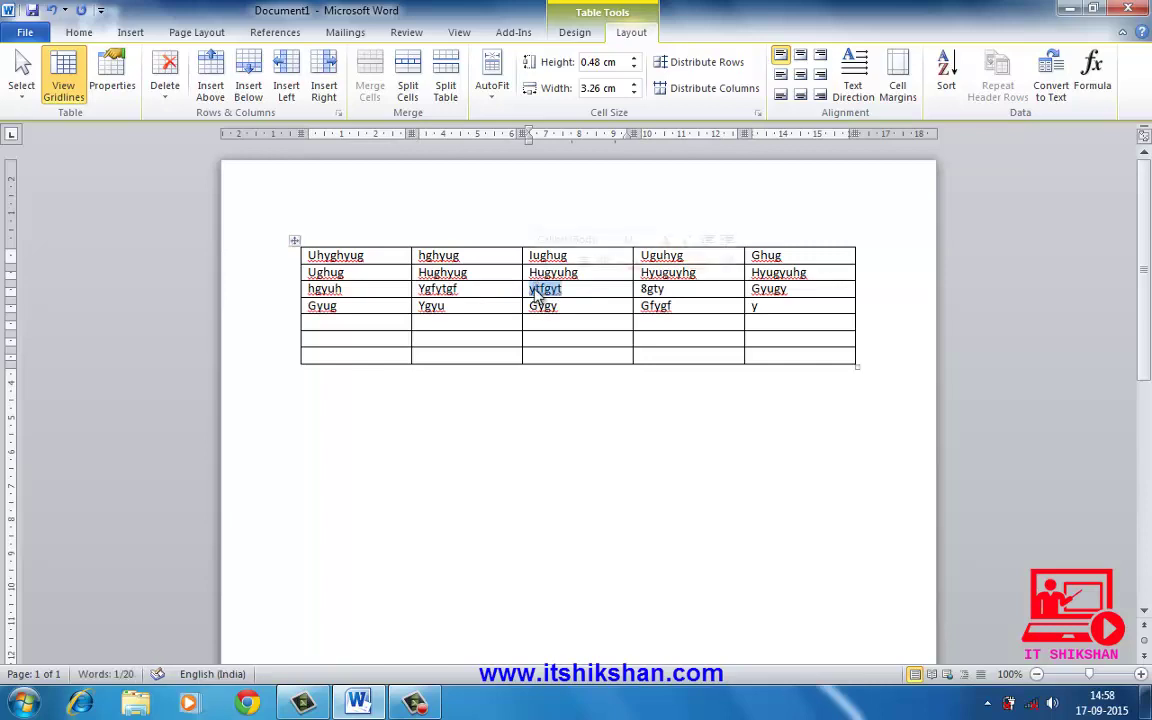
Step: Extend the fourth row's last cell to Yghiug, and enter yugyu, Gyuguy and gyuguy in the fifth row's first three cells
left_click(789, 306)
type("ghiug")
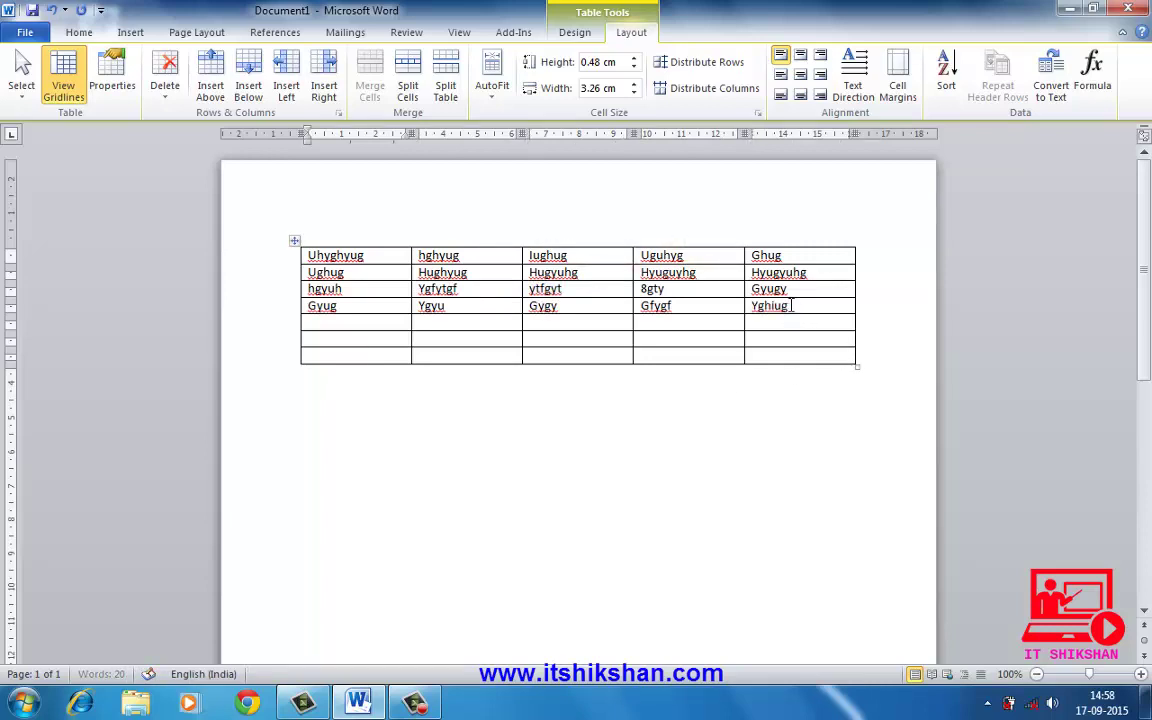
key("Tab")
type("yugyu")
key("Tab")
type("gyuguy")
key("Tab")
type("gyuguy")
Step: Replace the fourth row's last cell with Uygy and the fifth row's first two cells with Guyguy and g
double_click(789, 306)
type("uygy")
key("Tab")
type("guyguy")
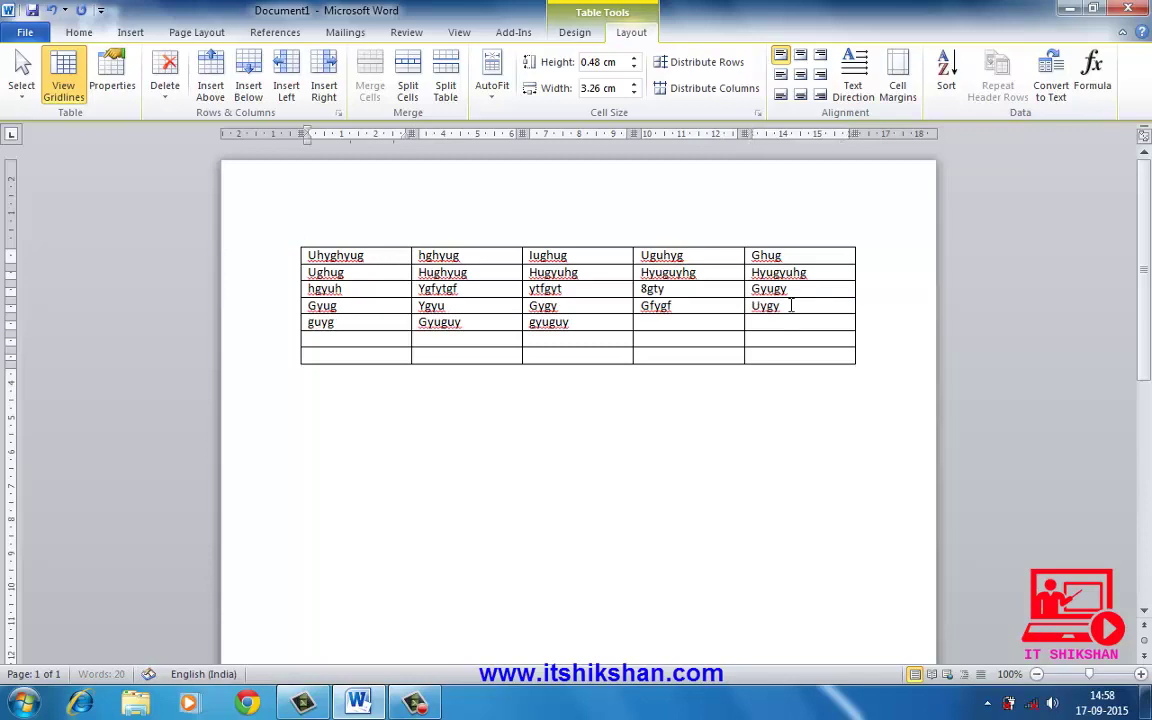
key("Tab")
type("g")
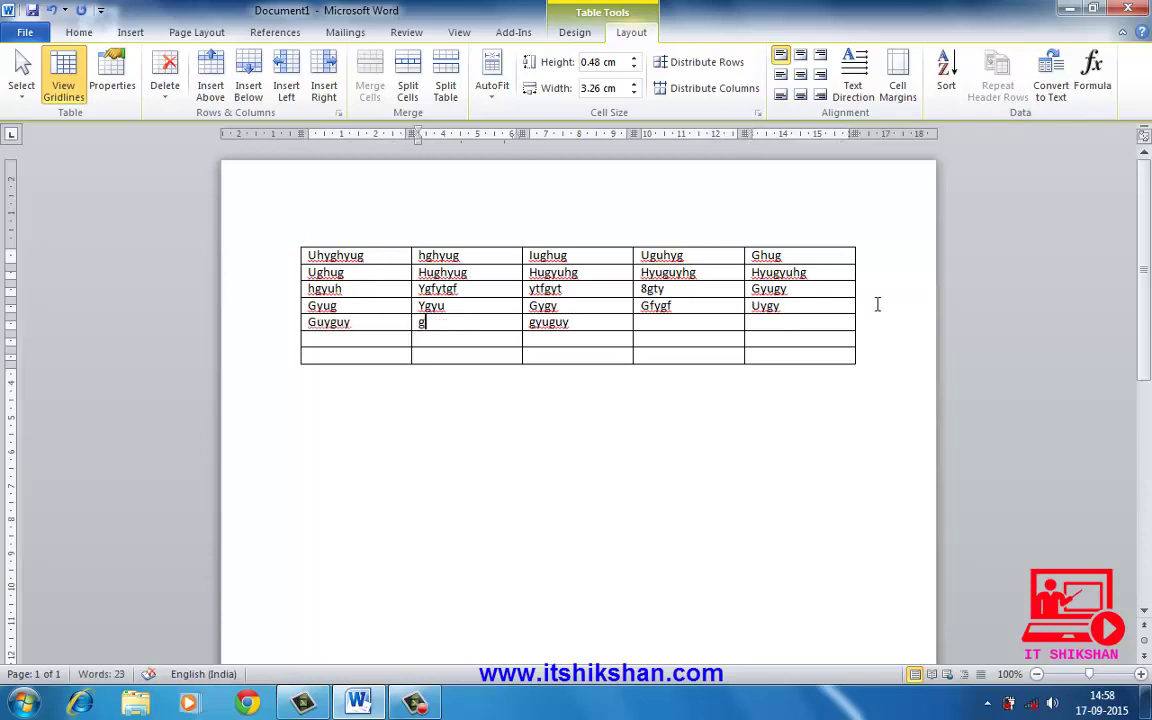
Step: Enter Uy88u and 8yg8ugu in the last two cells of the fifth row
left_click(672, 320)
type("uy88u")
key("Tab")
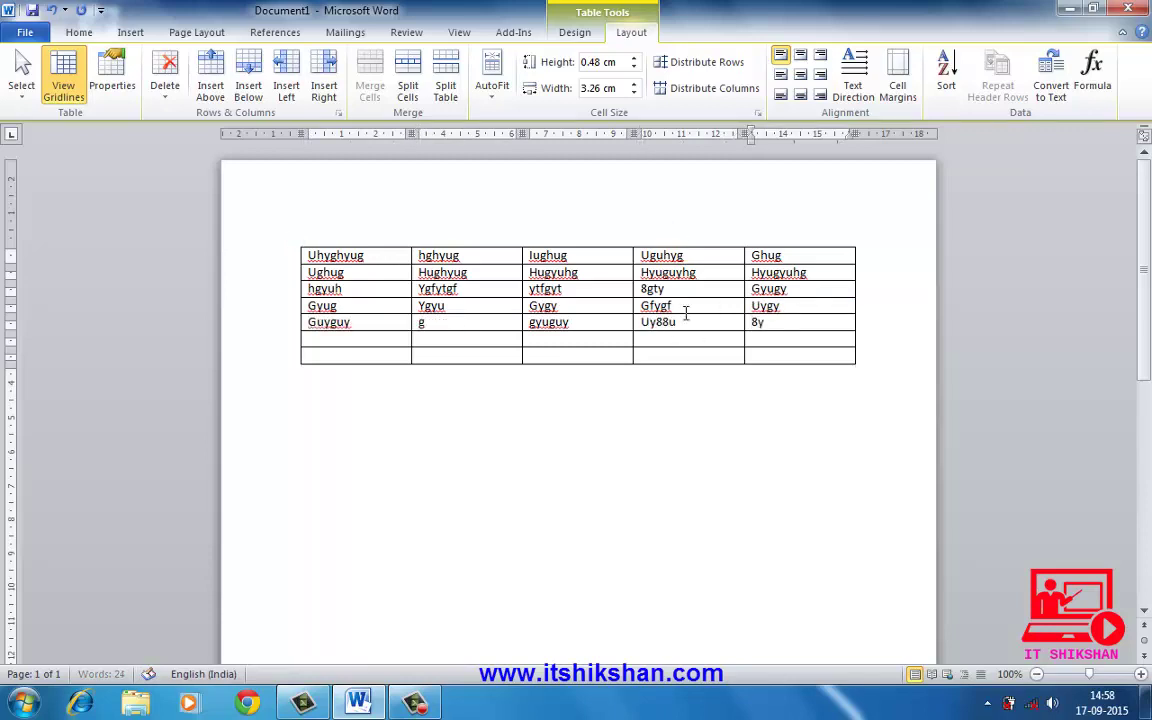
type("8yg8ugu")
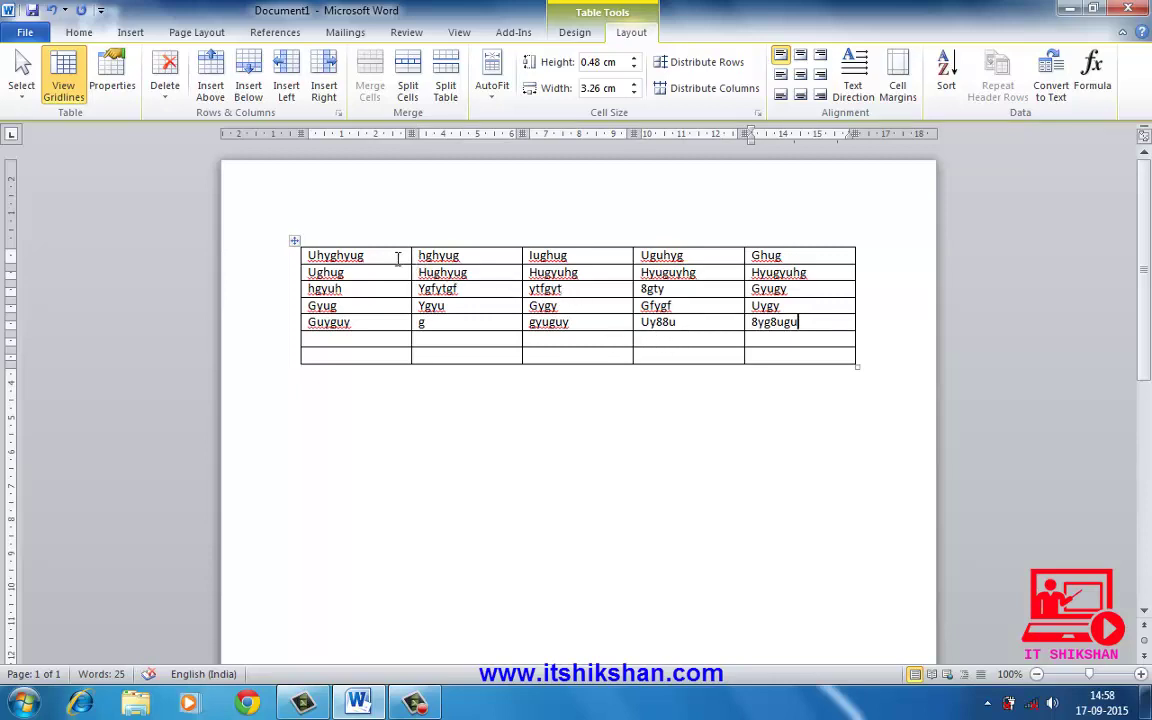
Step: Apply AutoFit Contents to the whole table, followed by AutoFit Window
left_click_drag(368, 253, 830, 357)
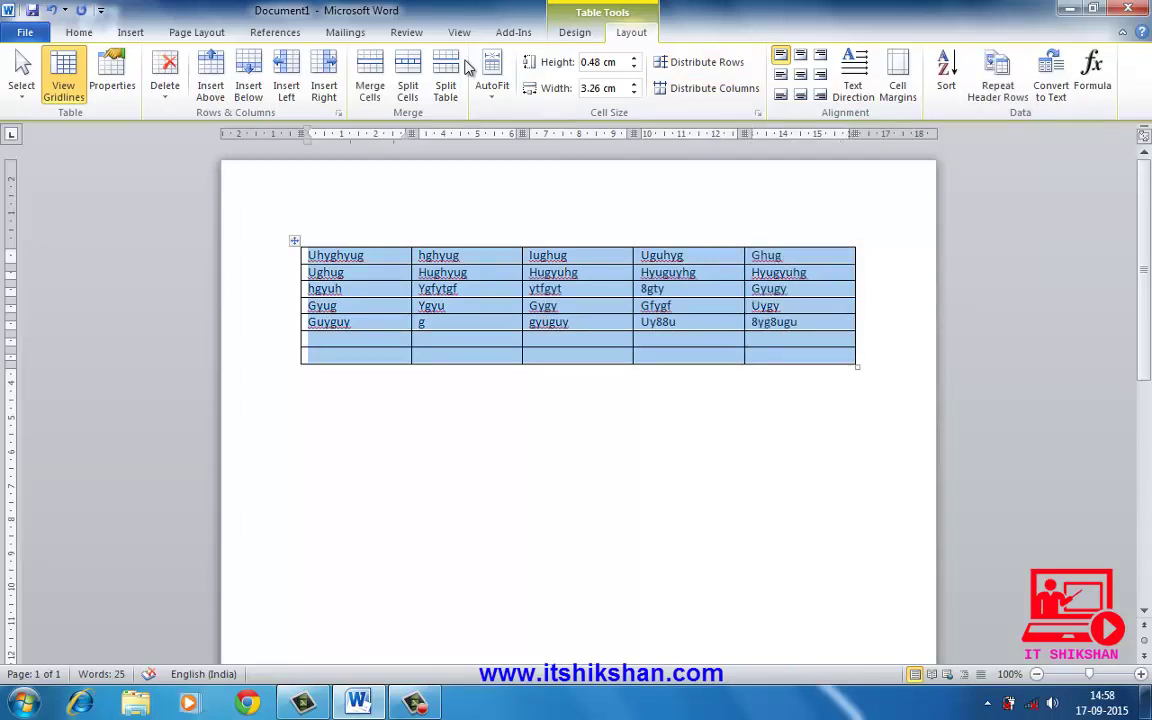
left_click(497, 99)
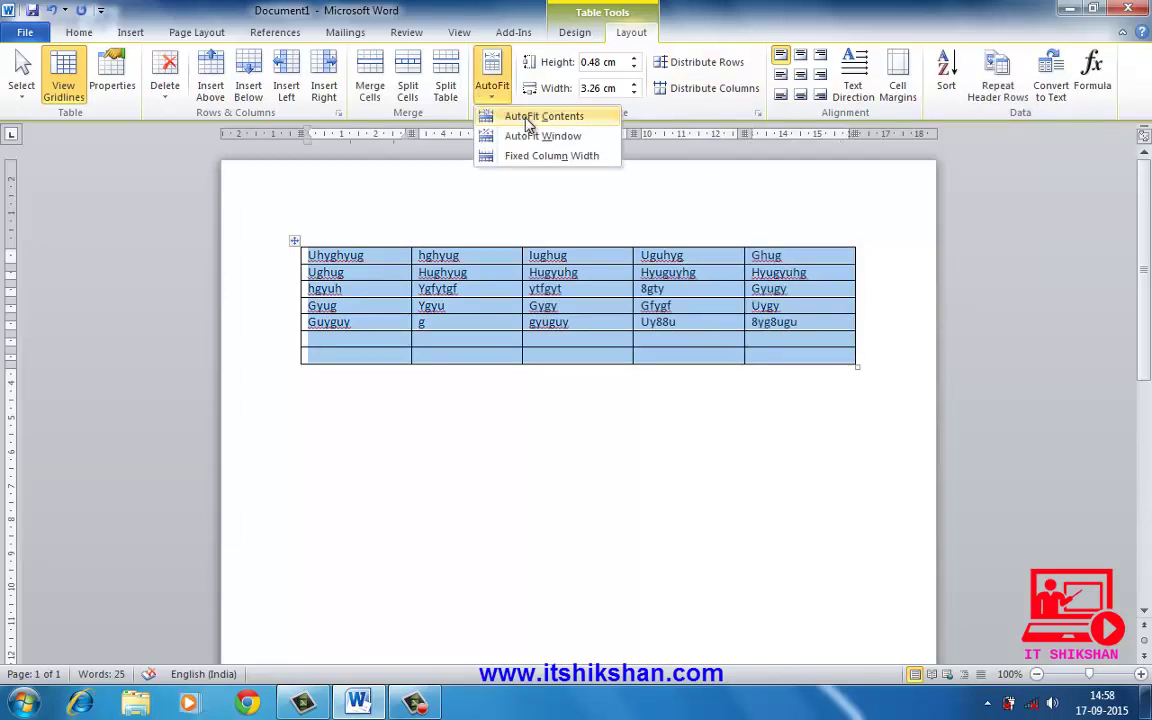
left_click(527, 117)
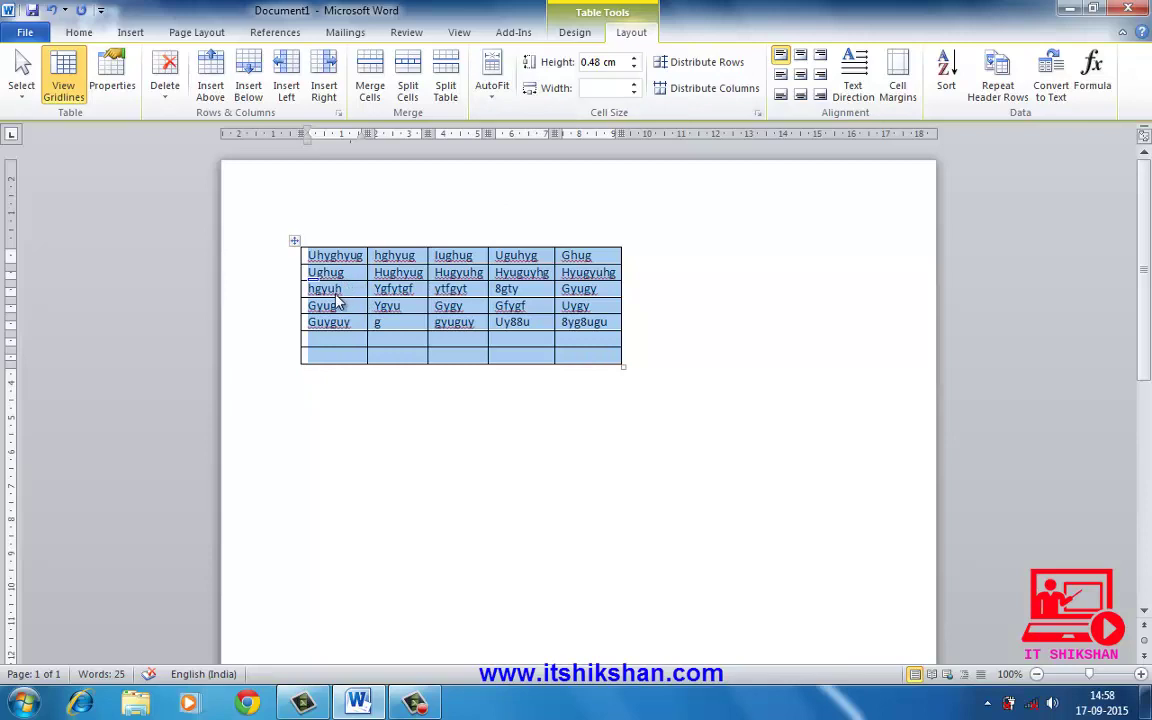
left_click(497, 99)
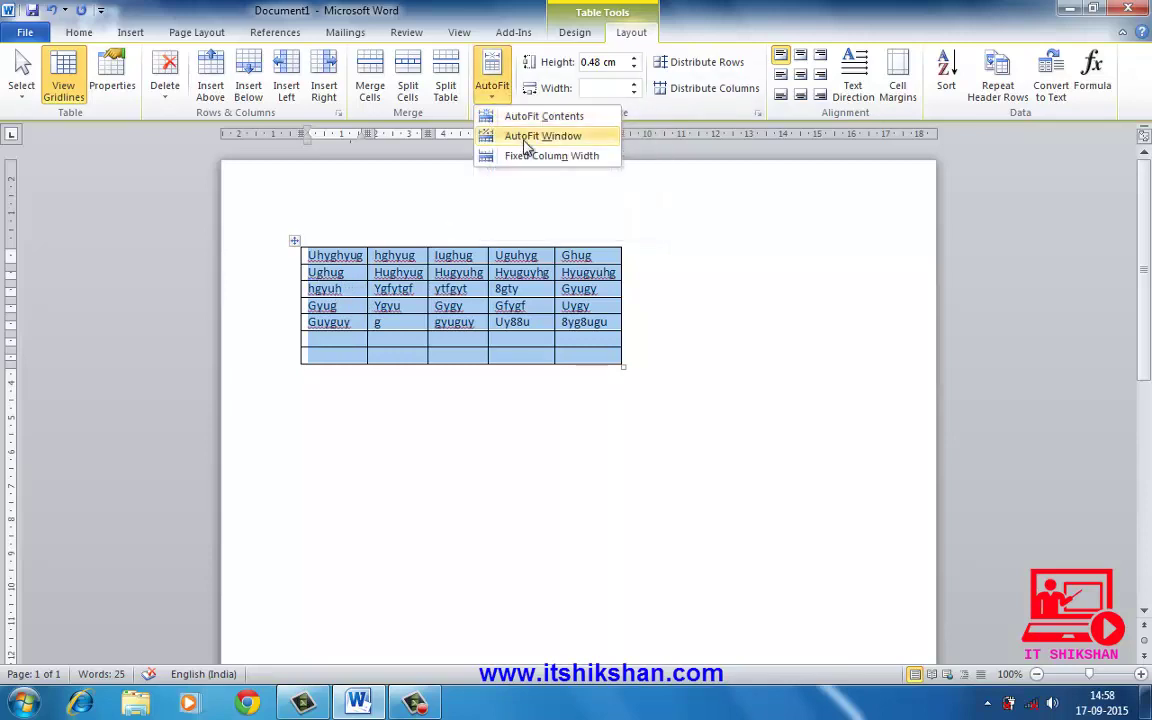
left_click(527, 136)
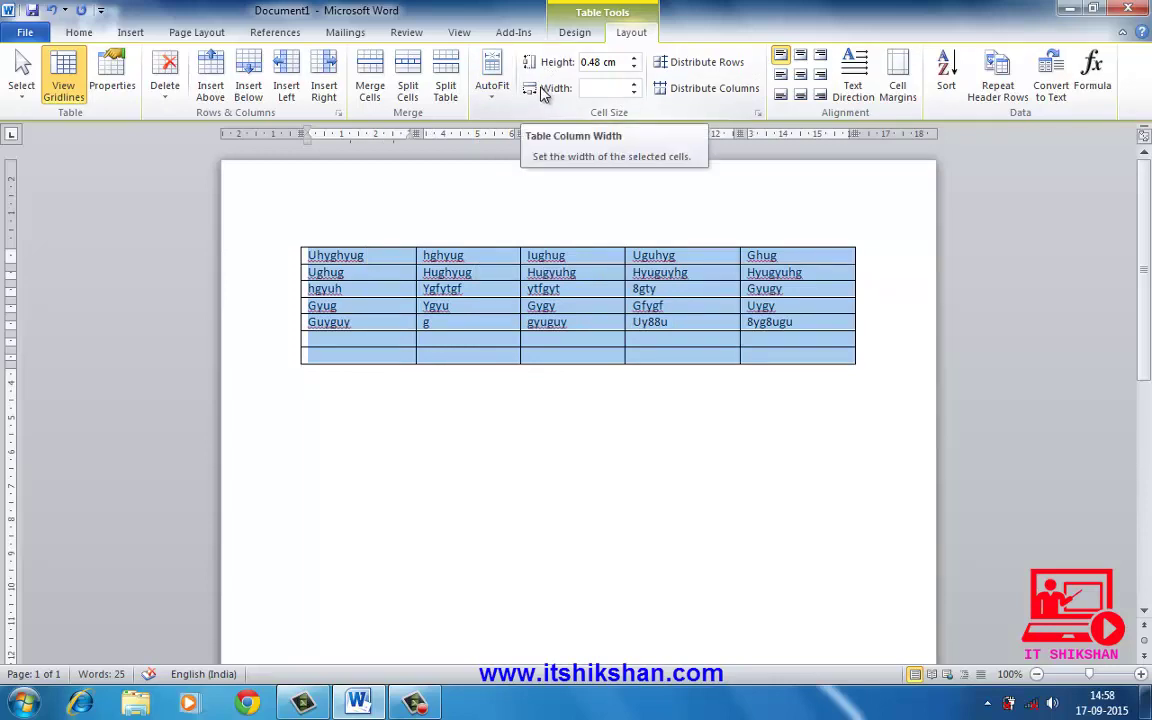
Step: Set the height of all table rows to 0.9 cm
left_click(634, 58)
left_click(634, 58)
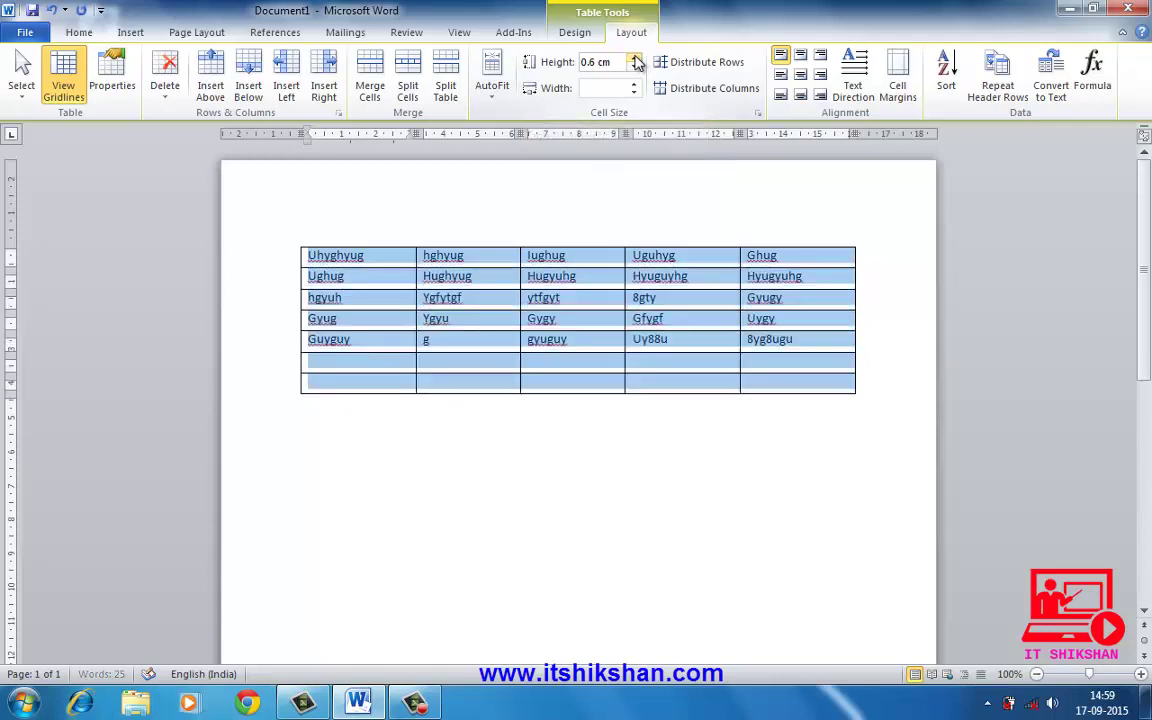
left_click(634, 58)
left_click(634, 58)
left_click(635, 58)
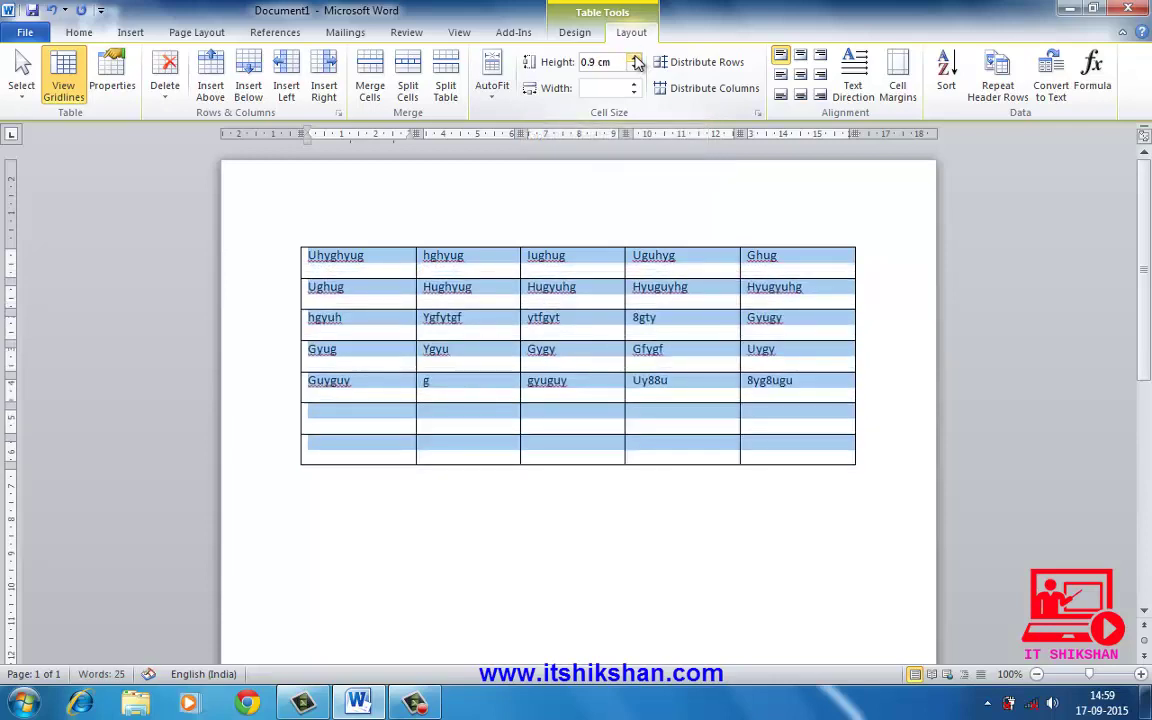
left_click(528, 336)
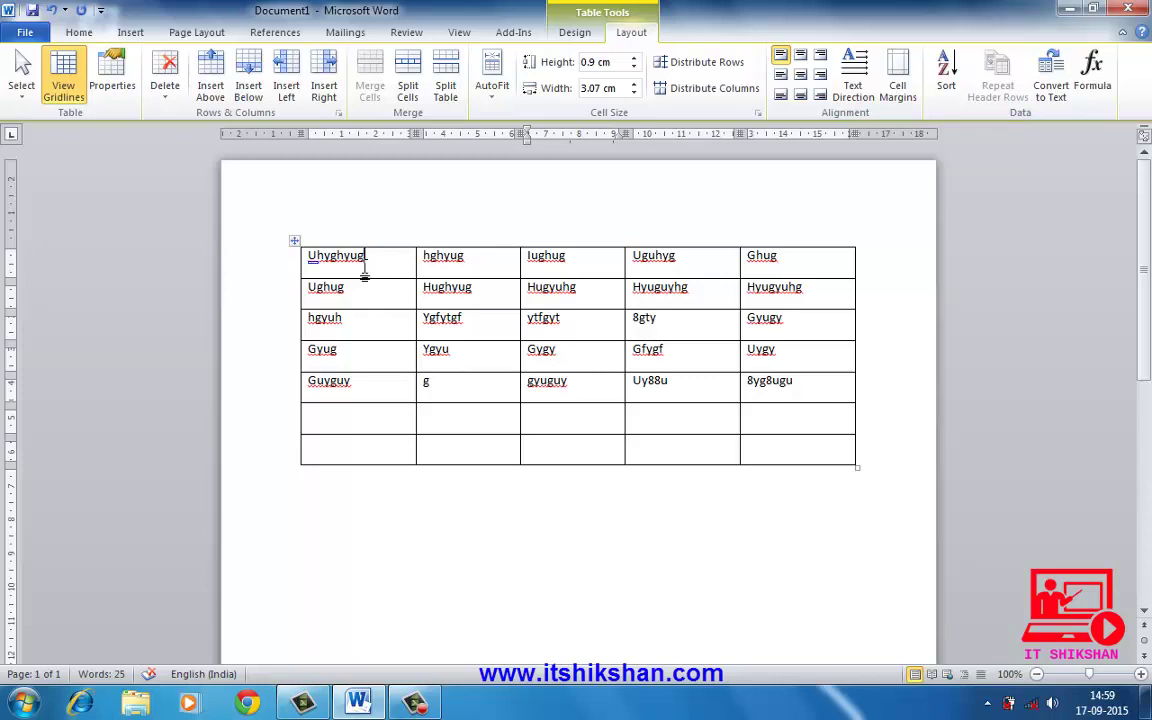
Step: Set the width of the table's first column to 3.8 cm
left_click_drag(363, 268, 394, 449)
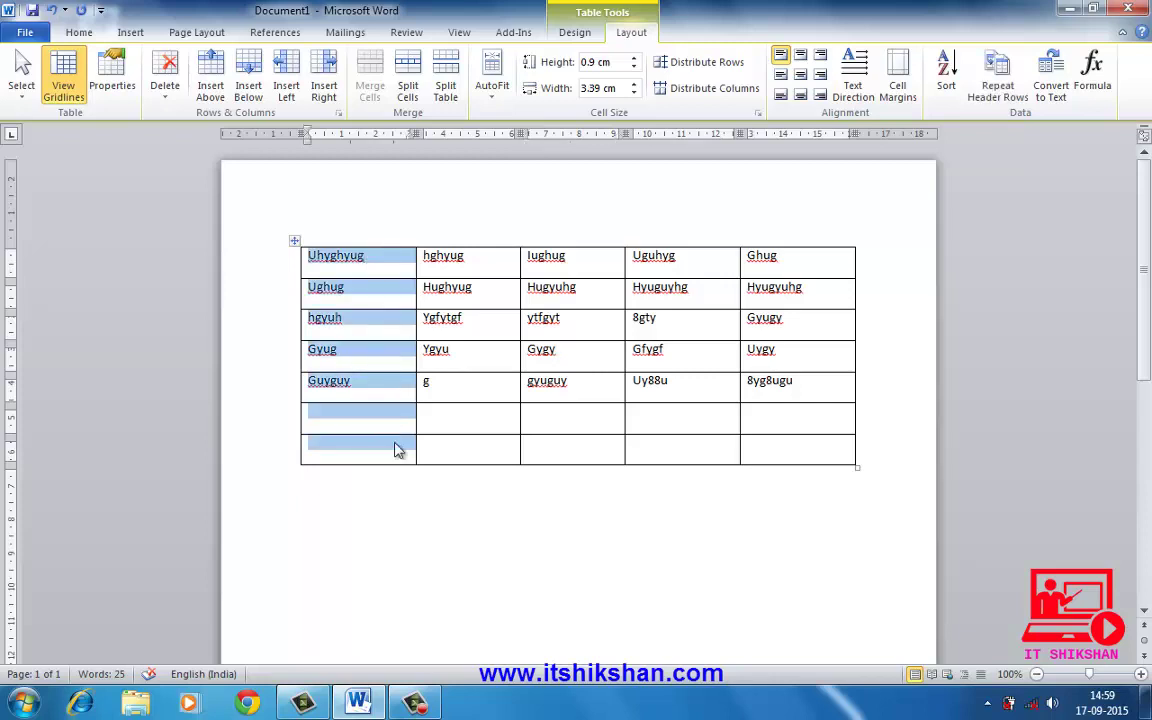
left_click(634, 84)
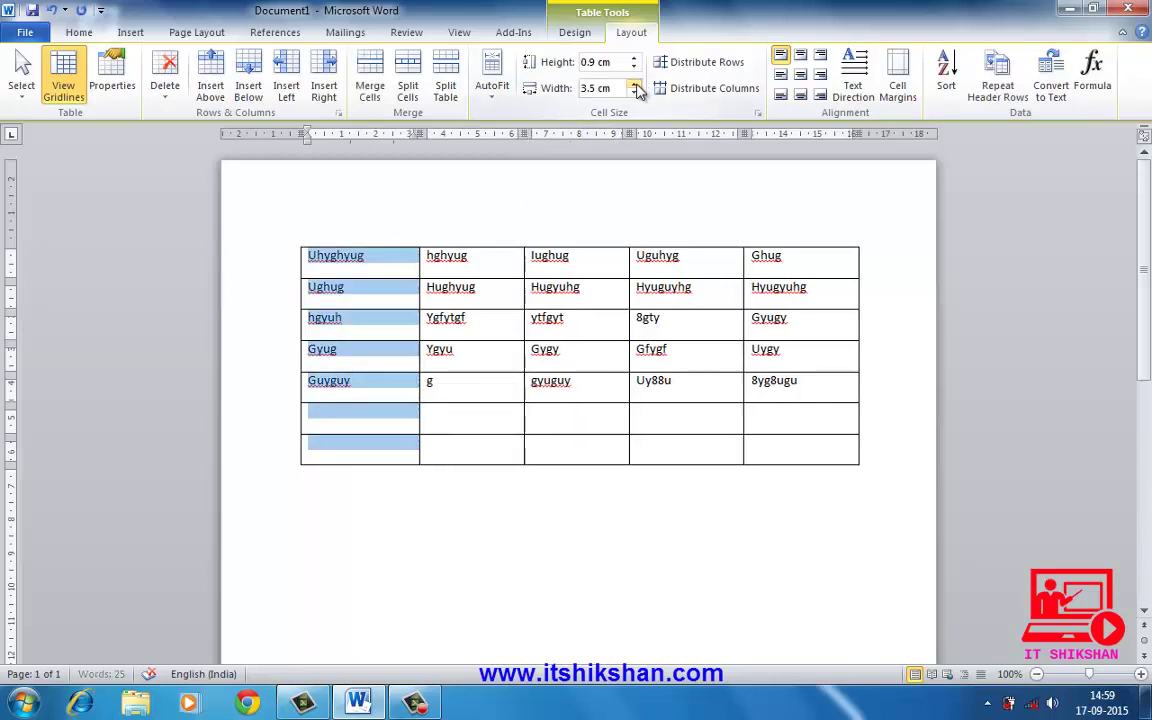
left_click(634, 84)
left_click(634, 84)
left_click(634, 84)
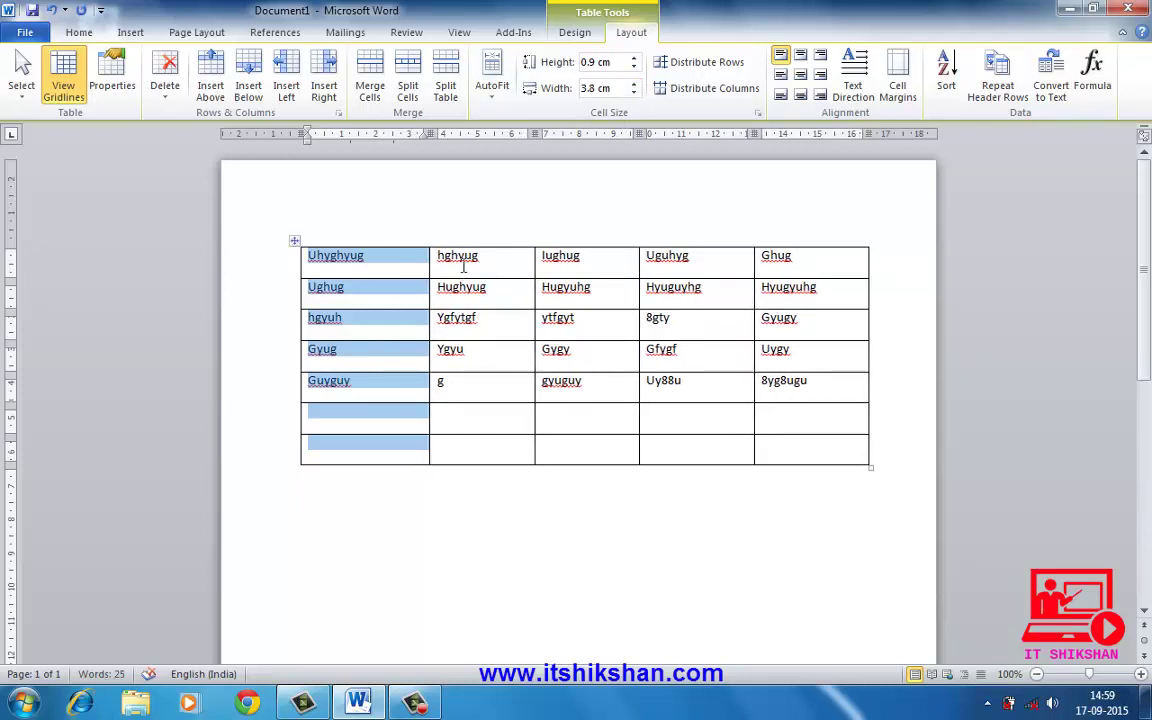
Step: Set the width of the table's second column to 3.8 cm
left_click_drag(463, 265, 522, 458)
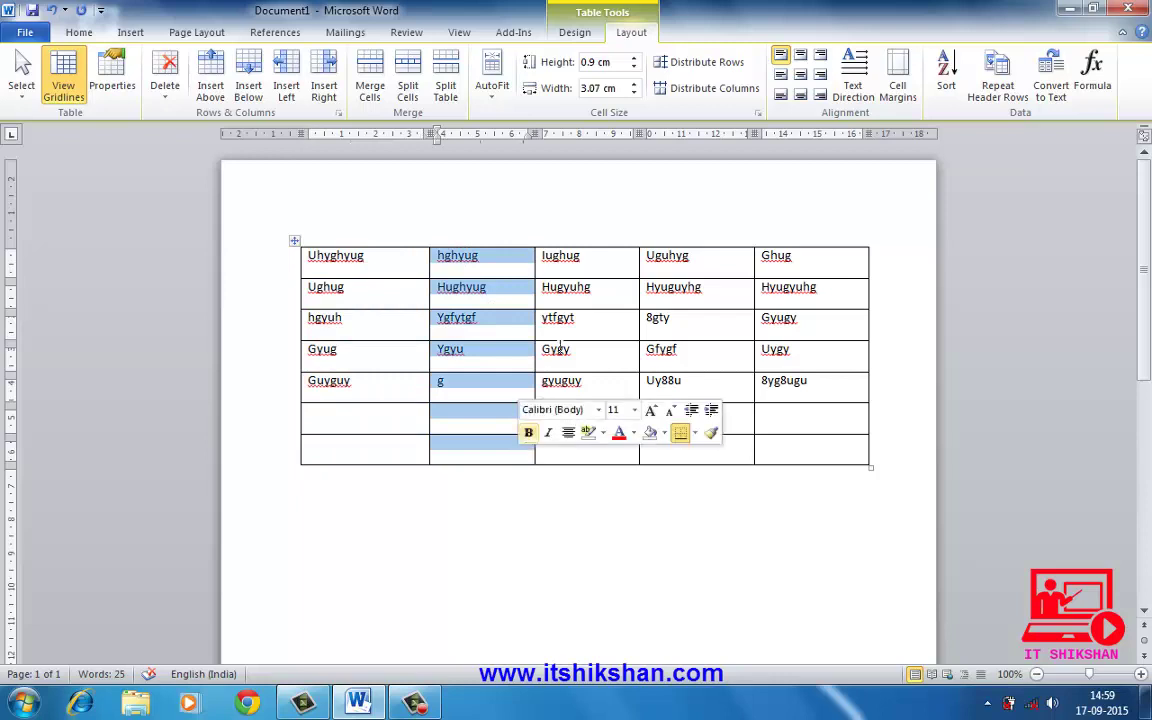
left_click(633, 84)
left_click(633, 84)
left_click(633, 84)
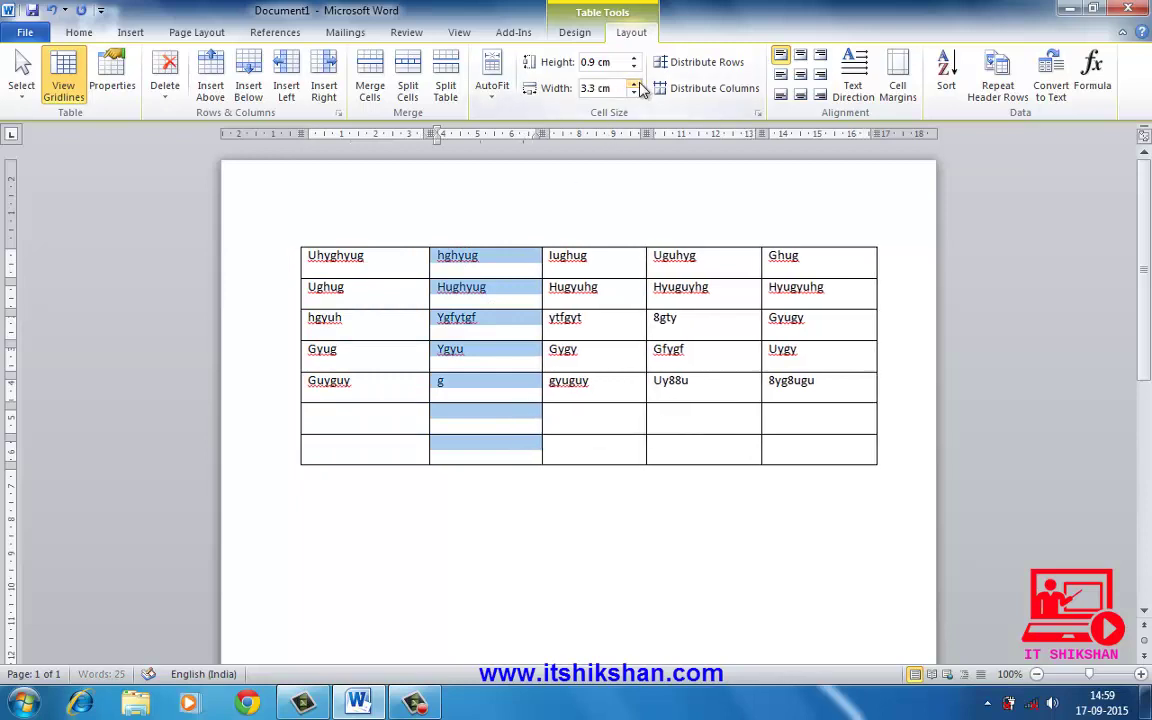
left_click(636, 85)
left_click(636, 85)
left_click(636, 85)
left_click(636, 85)
left_click(636, 85)
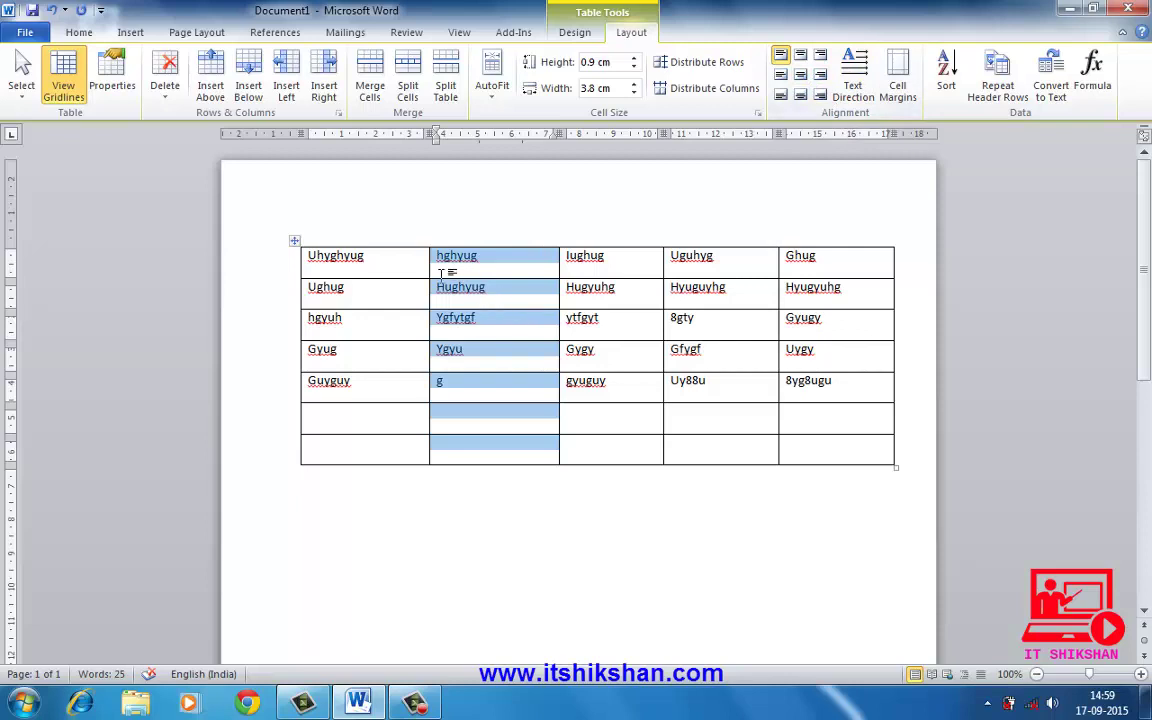
Step: Try top-center alignment on the second column's cells, and change them to top-right alignment
left_click(801, 55)
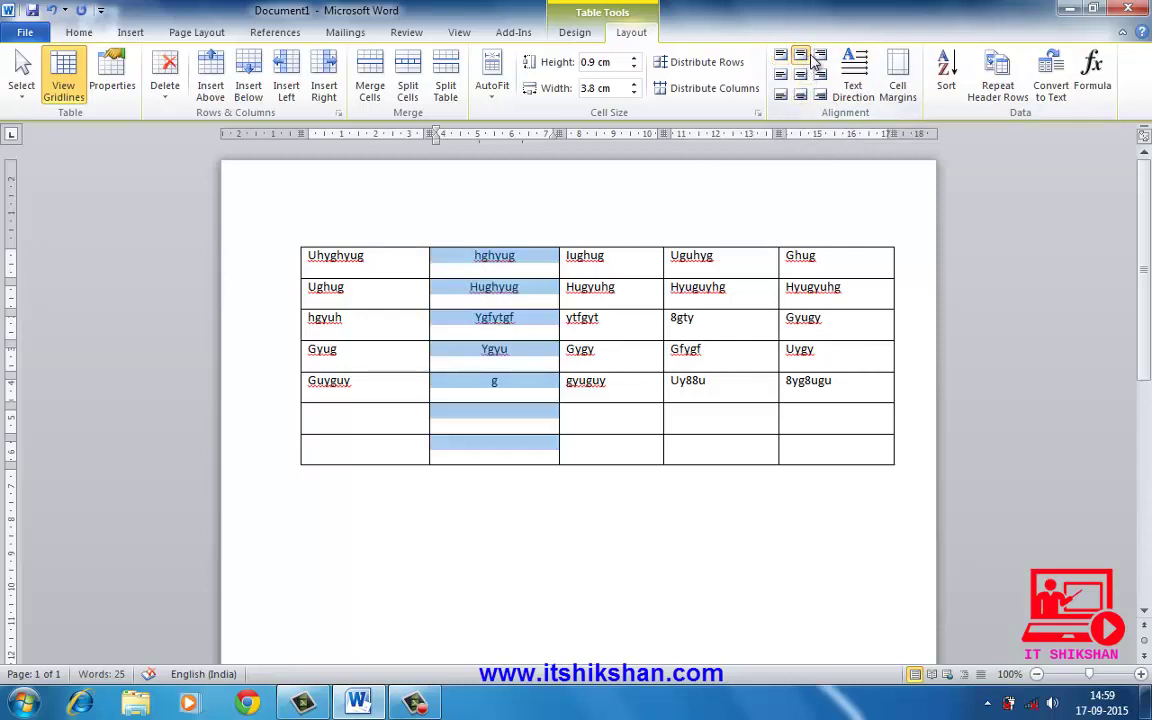
left_click(820, 56)
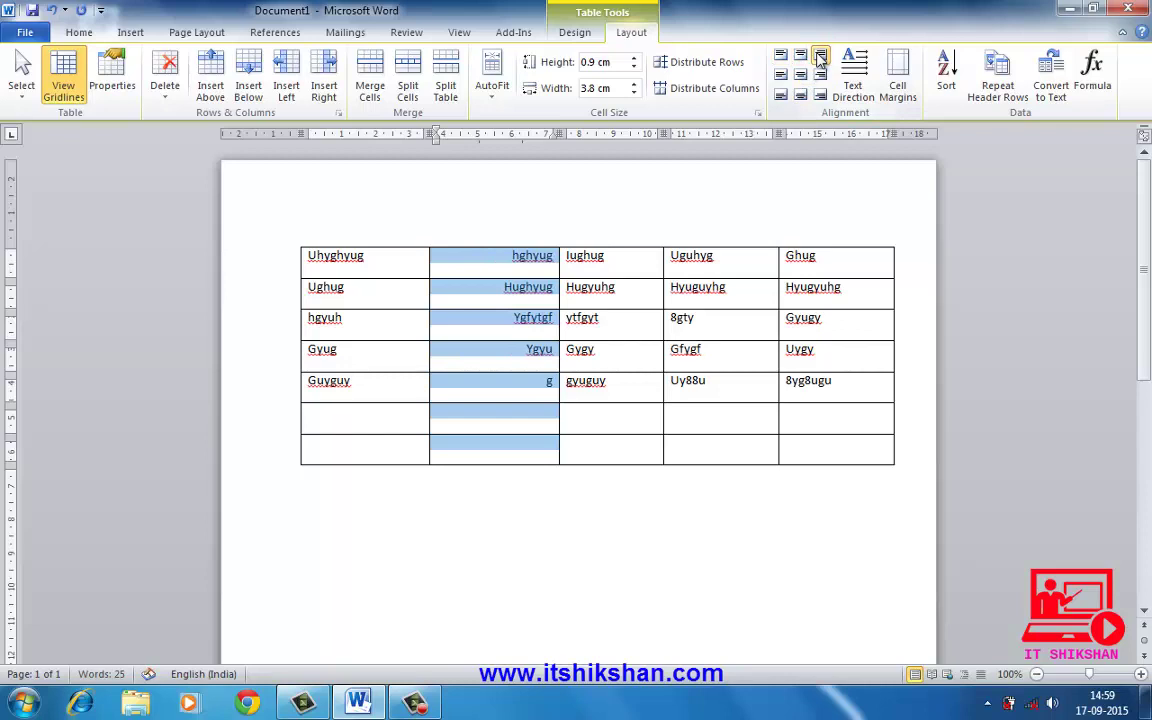
Step: Cycle the text direction of the table's second column through its vertical and horizontal orientations
left_click(855, 90)
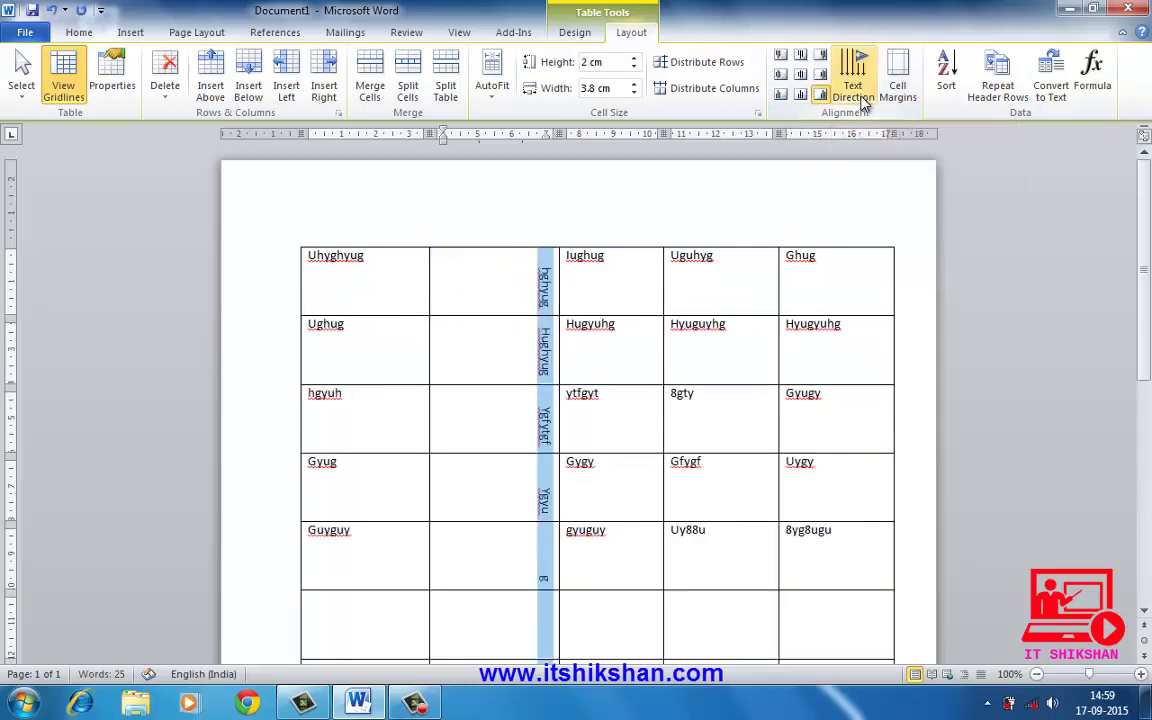
left_click(862, 100)
left_click(862, 100)
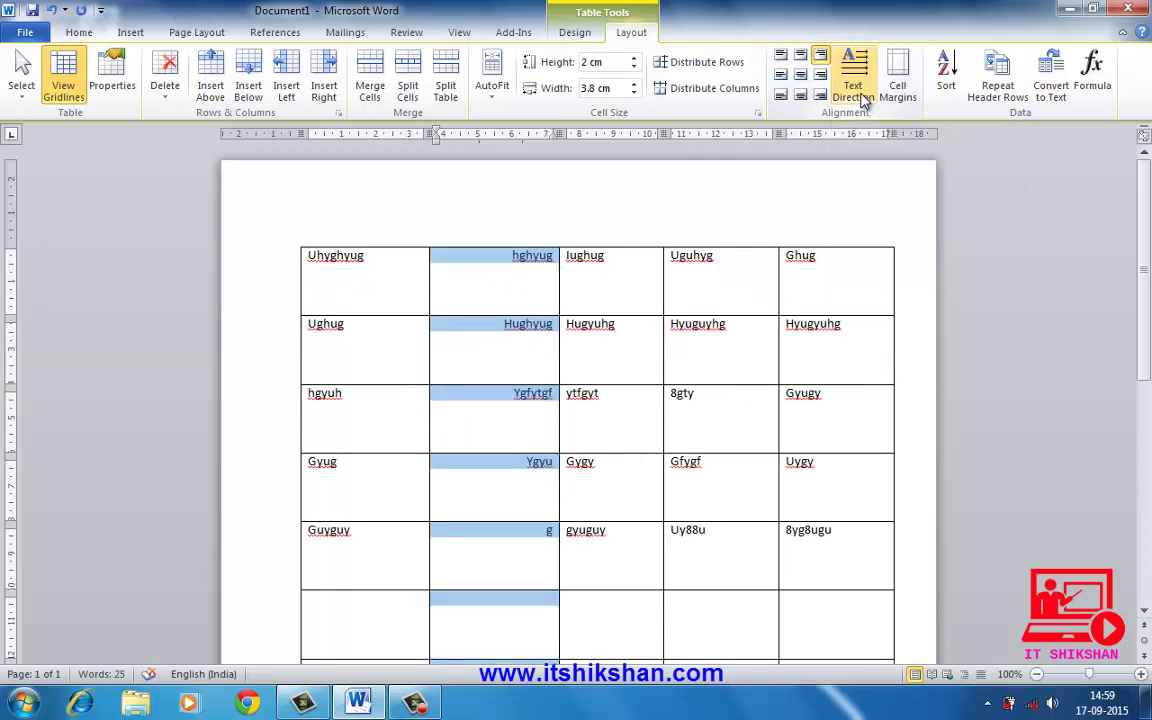
left_click(855, 90)
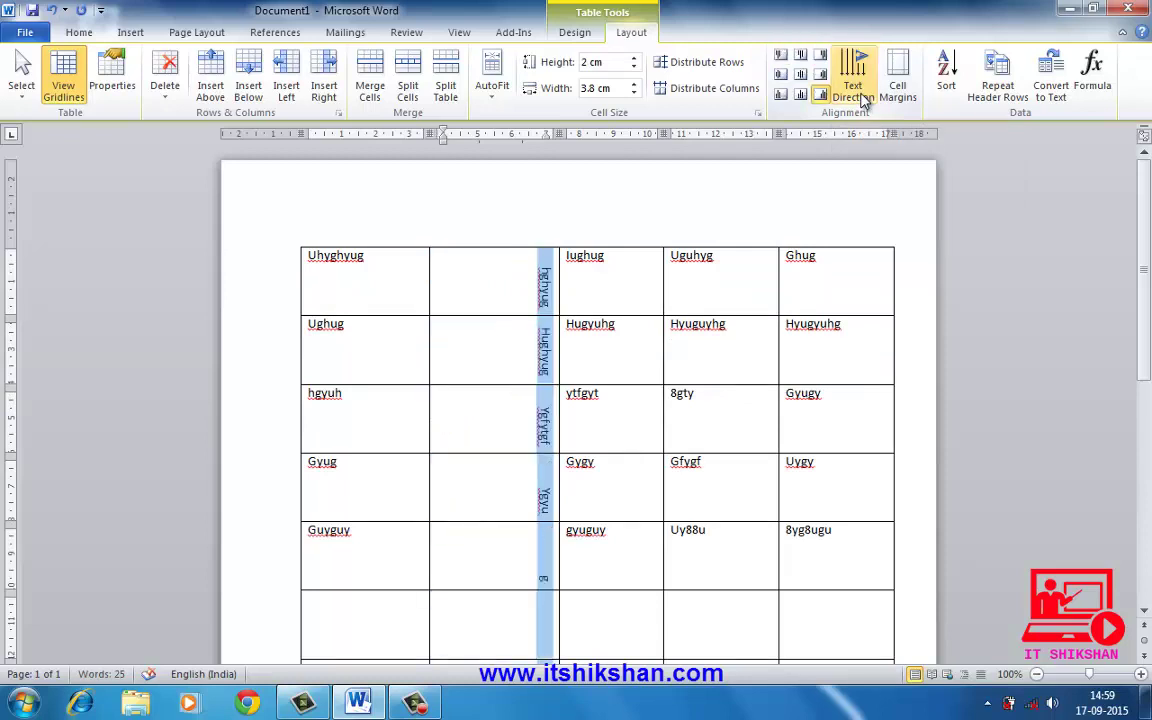
left_click(855, 90)
left_click(862, 100)
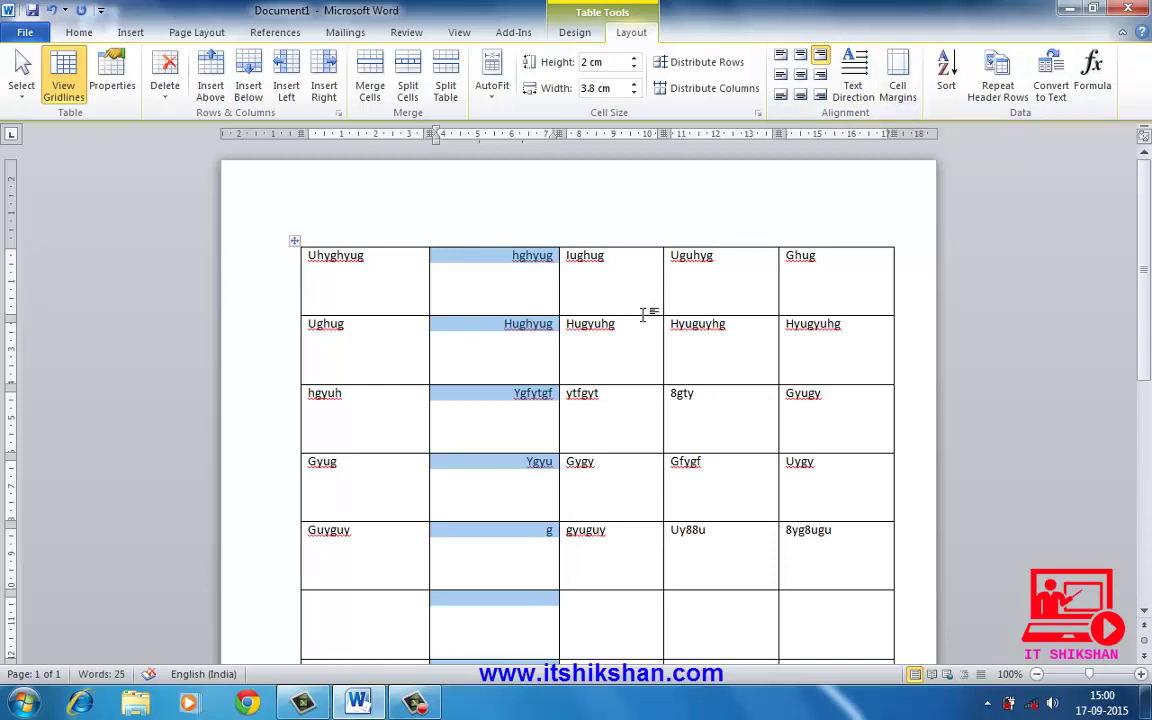
Step: Undo the second column's text direction and alignment changes and its last width change
key("ctrl+z")
key("ctrl+z")
key("ctrl+z")
key("ctrl+z")
key("ctrl+z")
key("ctrl+z")
key("ctrl+z")
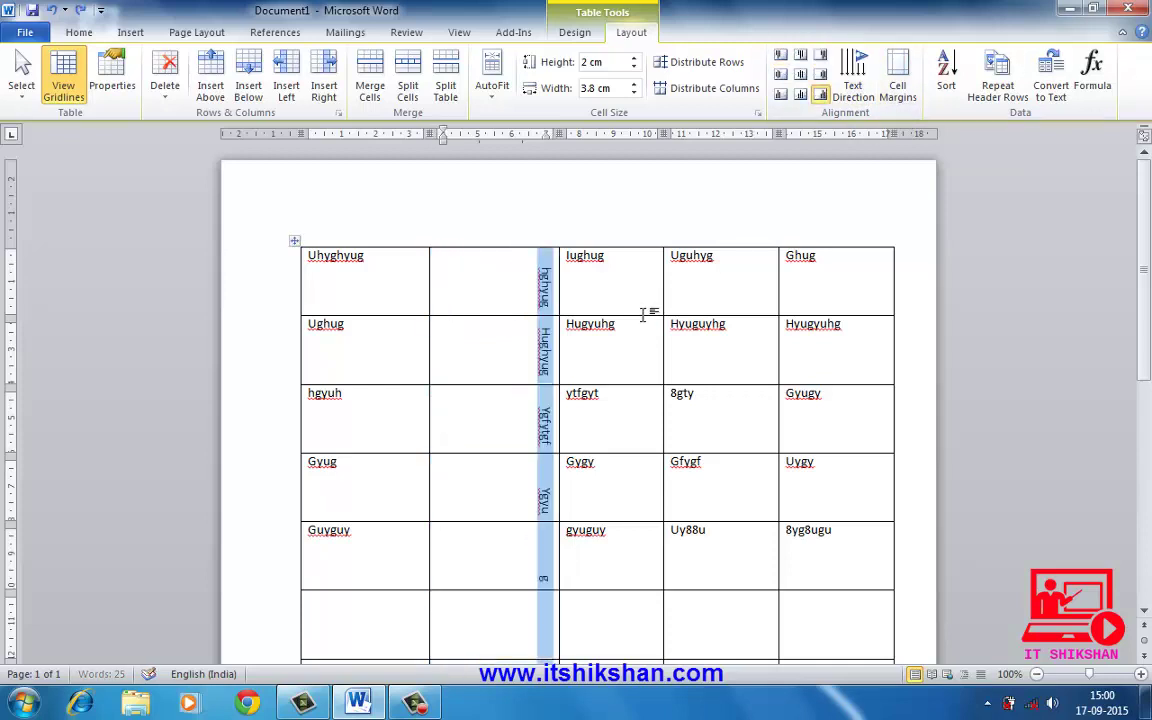
key("ctrl+z")
key("ctrl+z")
key("ctrl+z")
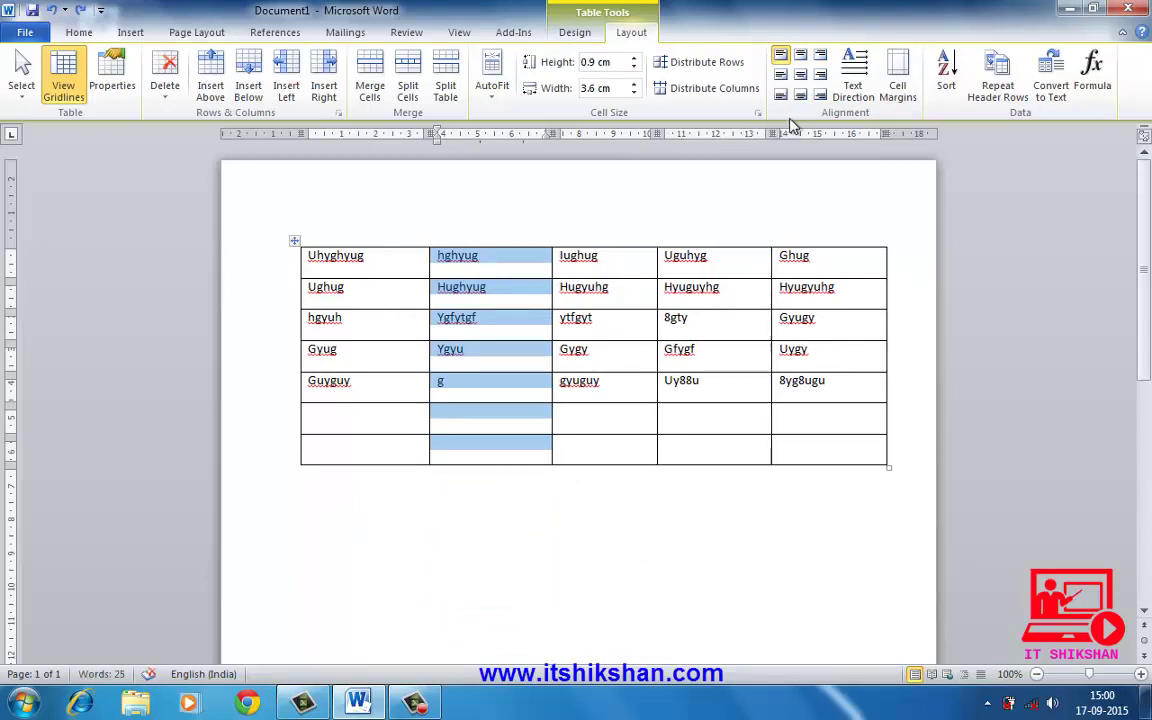
Step: Set the table's default top cell margin to 0.15 cm and increase the default bottom cell margin
left_click(898, 100)
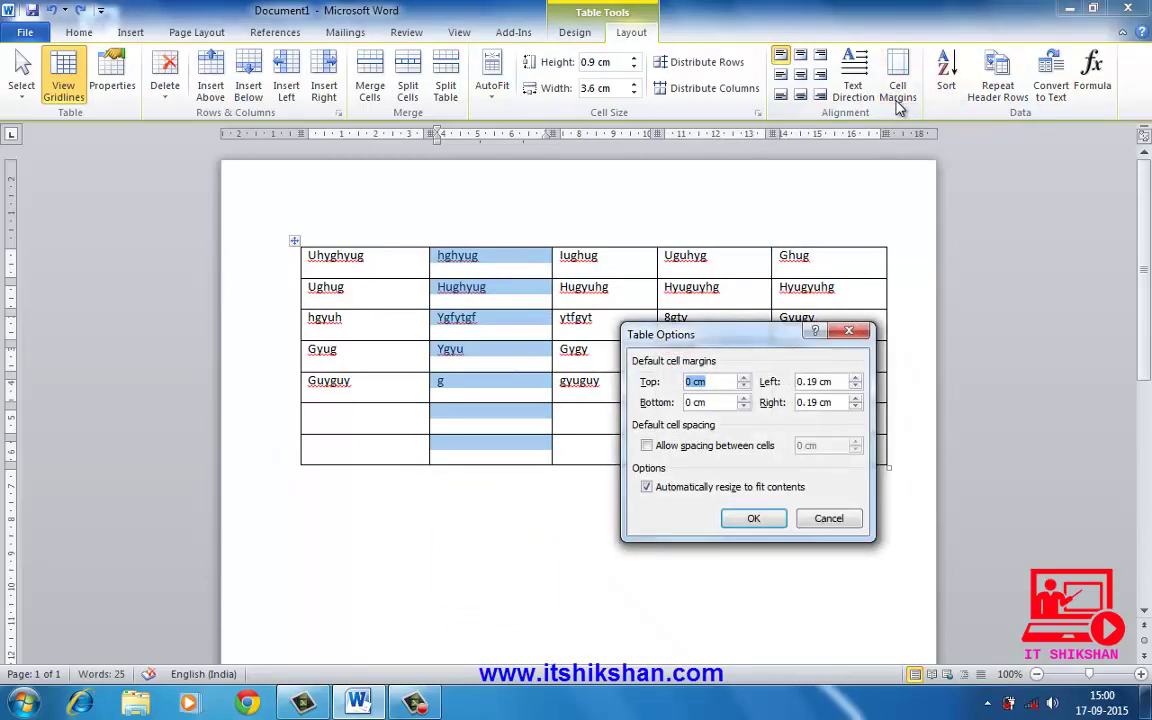
left_click(743, 379)
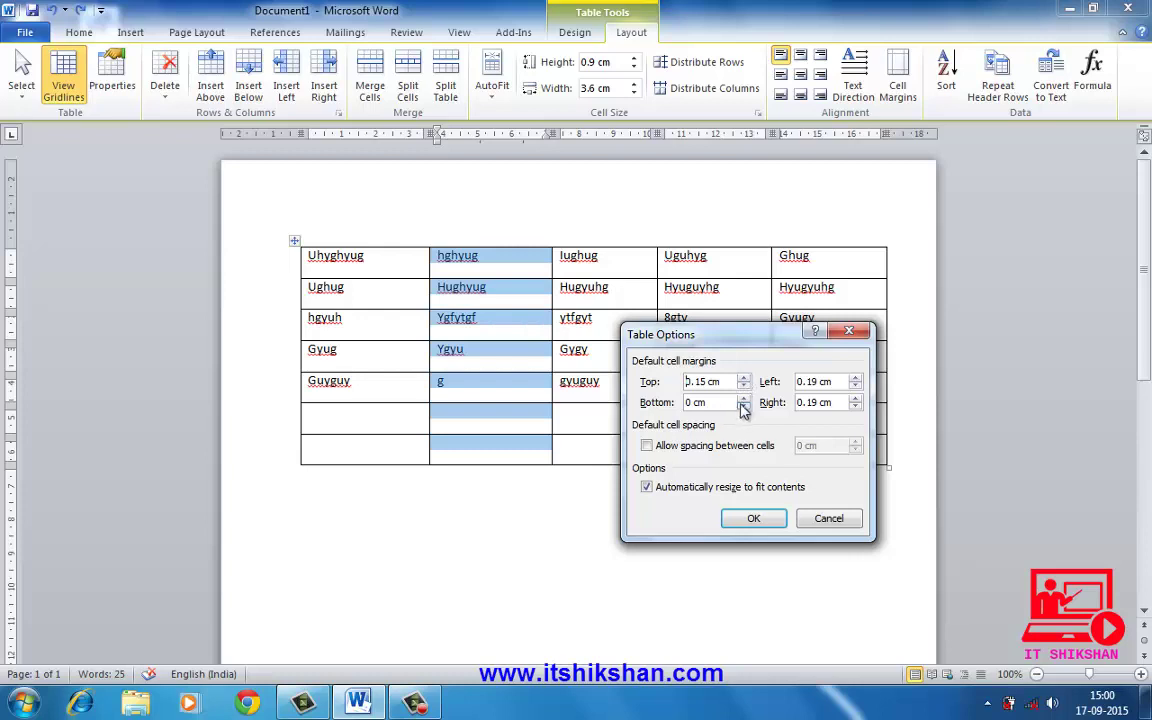
left_click(744, 400)
left_click(744, 400)
left_click(744, 400)
left_click(754, 519)
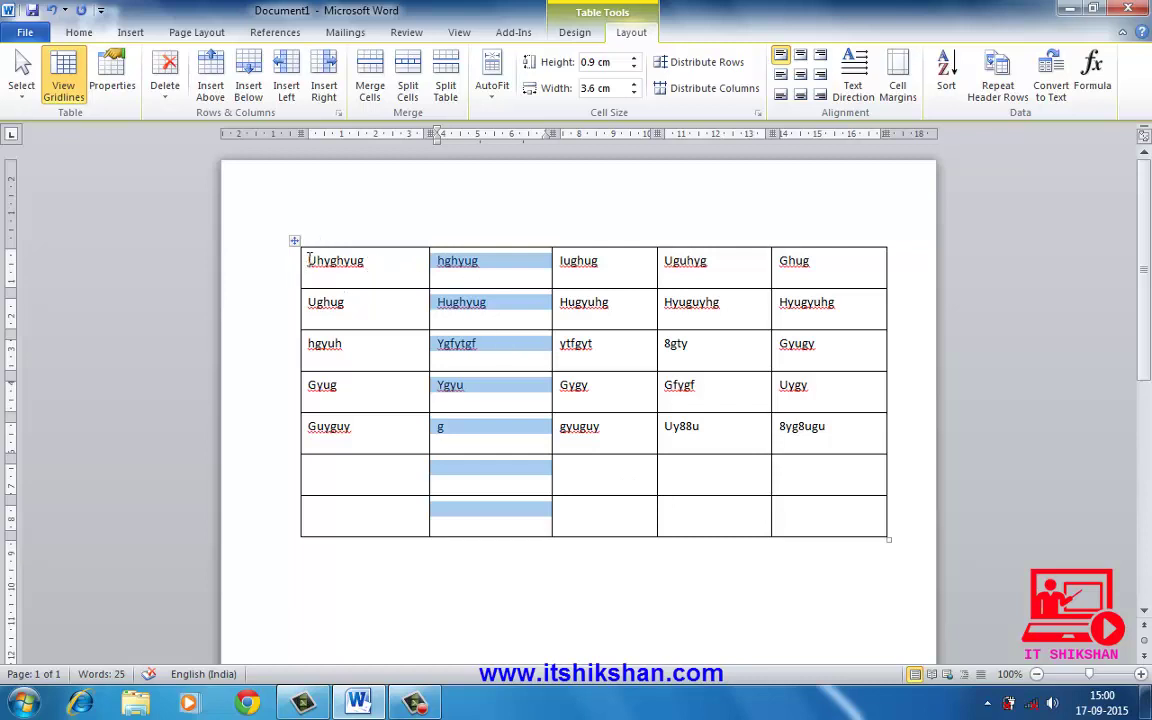
Step: Dismiss the Windows color scheme prompt and replace the first two entries of the table's first column with "Cat" and "Boy"
left_click_drag(310, 260, 395, 450)
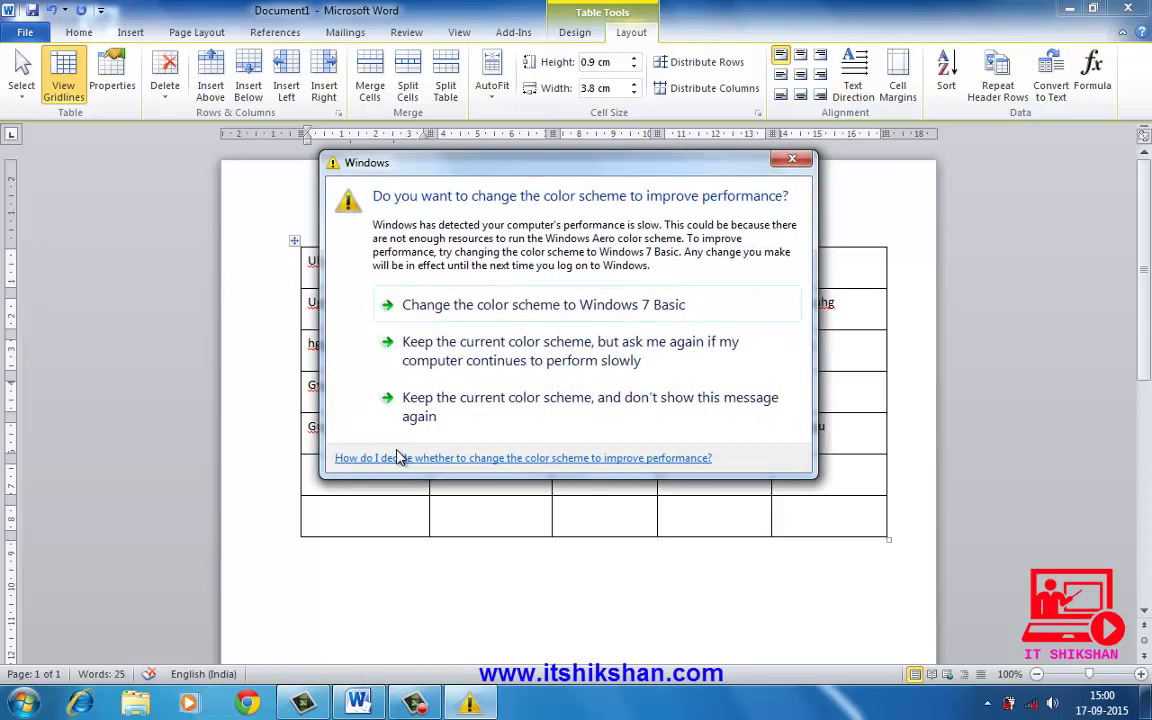
left_click(798, 158)
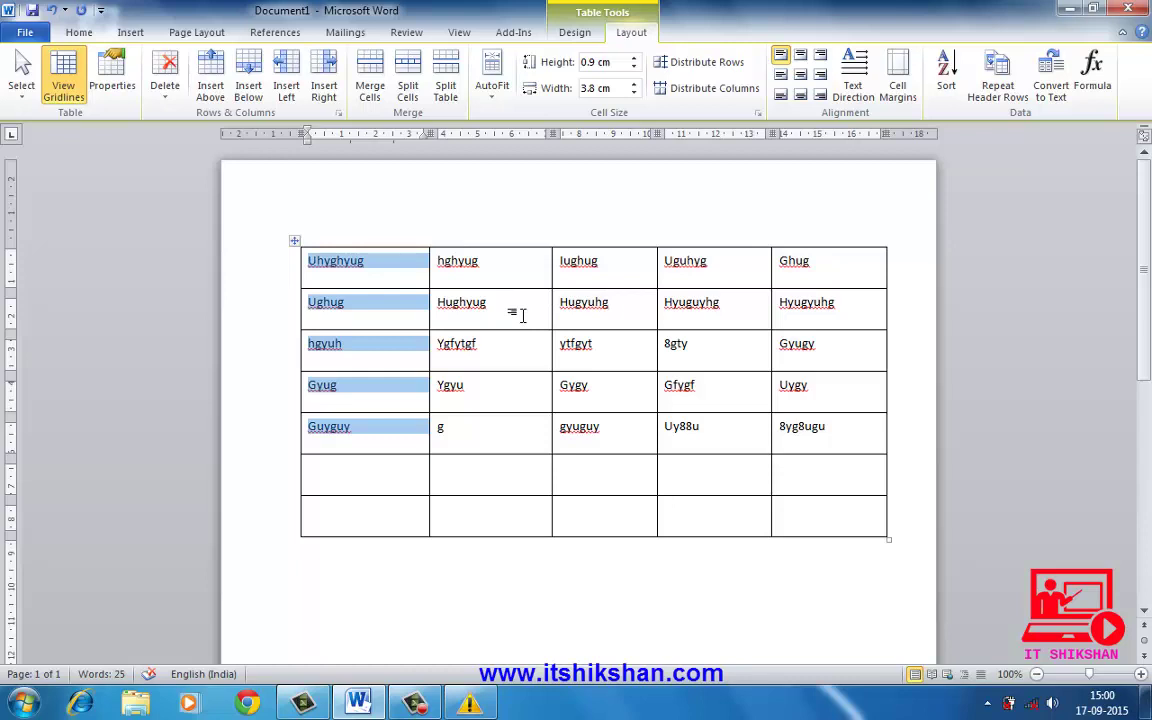
type("Cat")
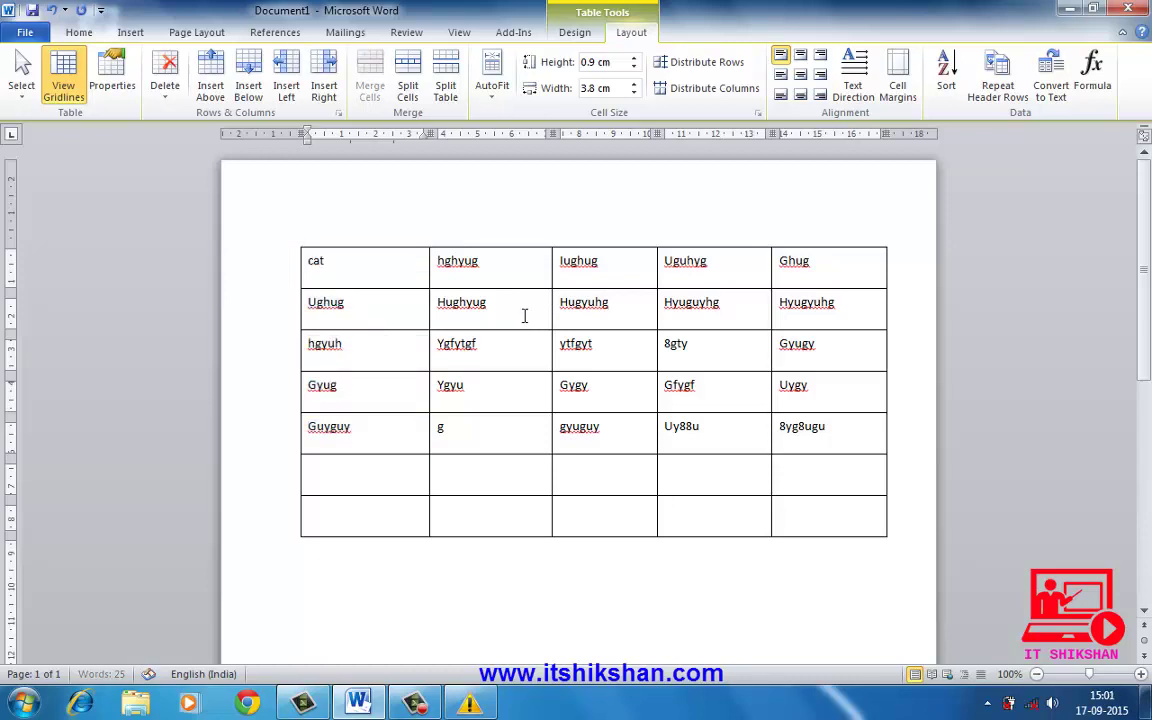
key("Tab")
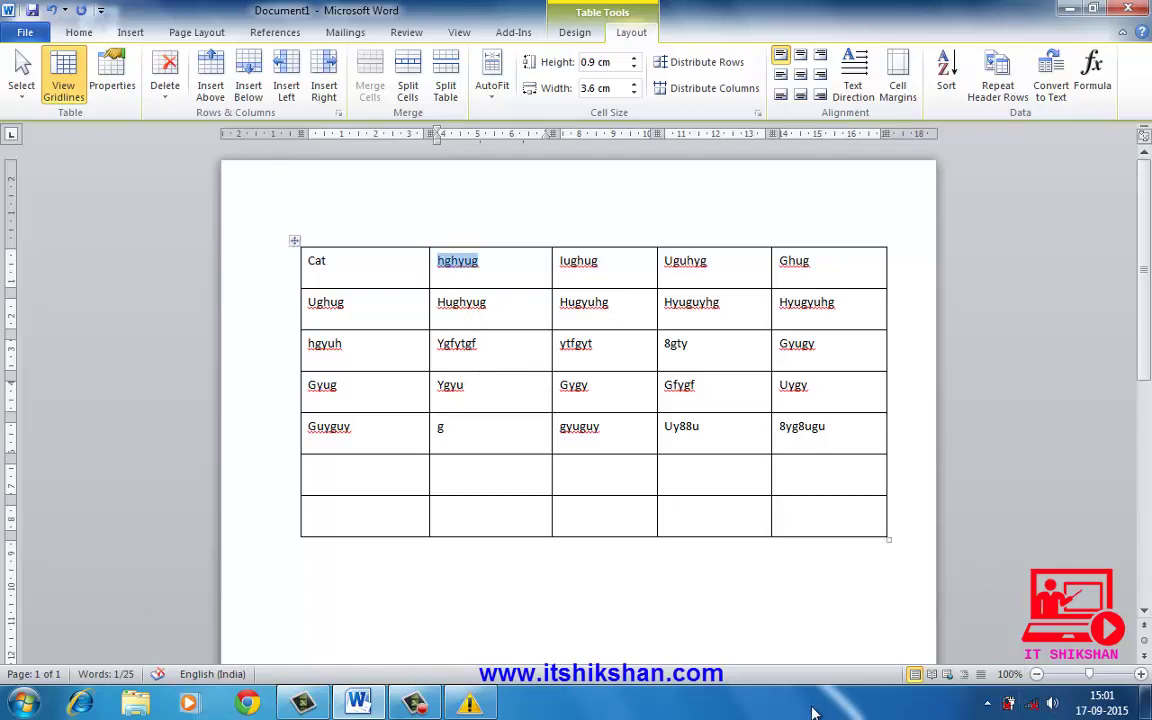
left_click(346, 310)
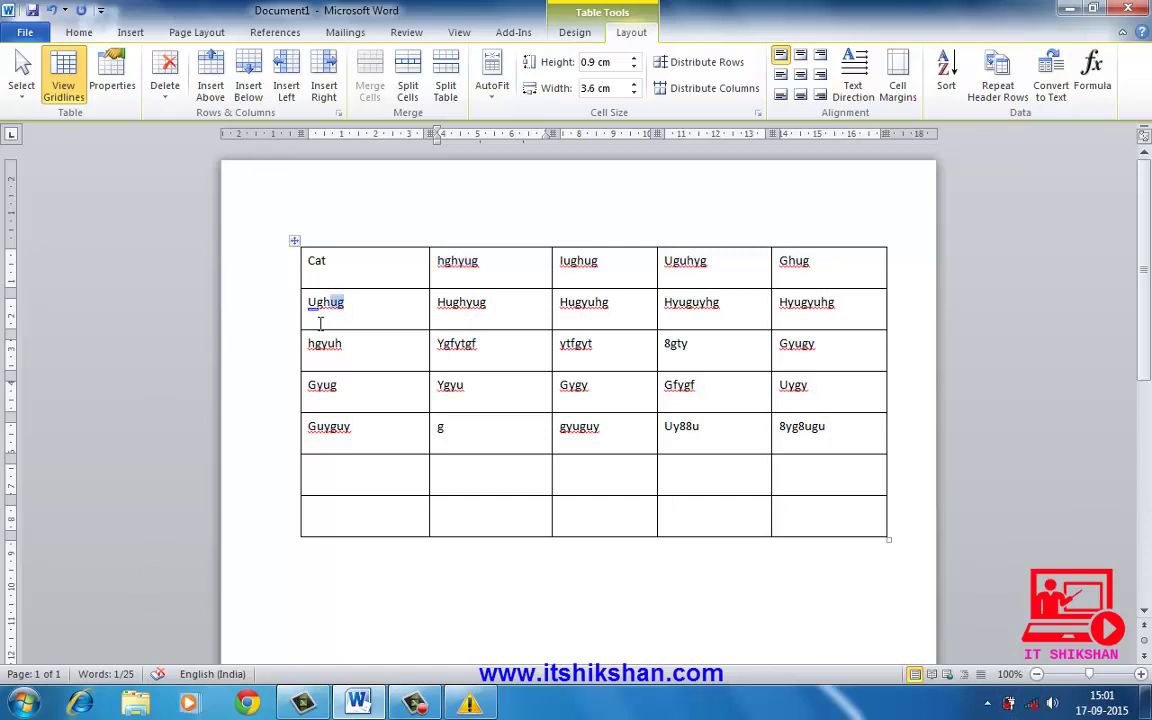
double_click(322, 304)
type("boy")
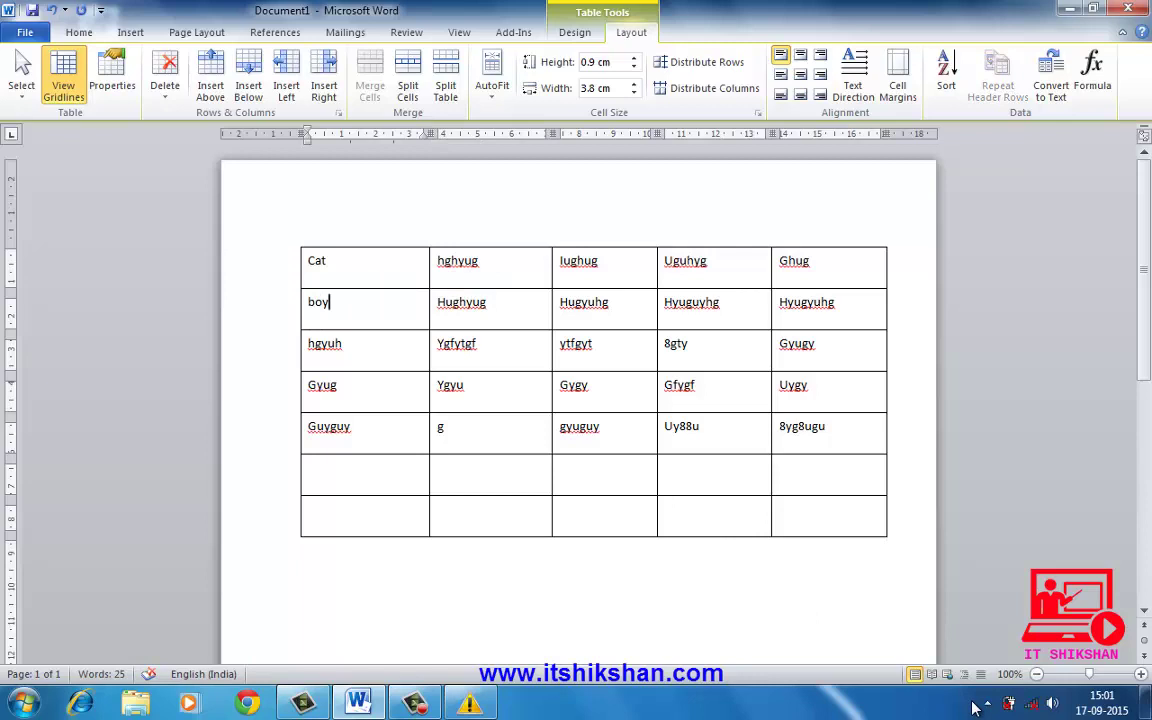
Step: Replace the text in the third row of the first column with "Apple"
key("Down")
type("apple")
key("BackSpace")
key("BackSpace")
key("BackSpace")
key("BackSpace")
key("BackSpace")
key("BackSpace")
key("BackSpace")
key("BackSpace")
key("Delete")
key("Delete")
type("apple")
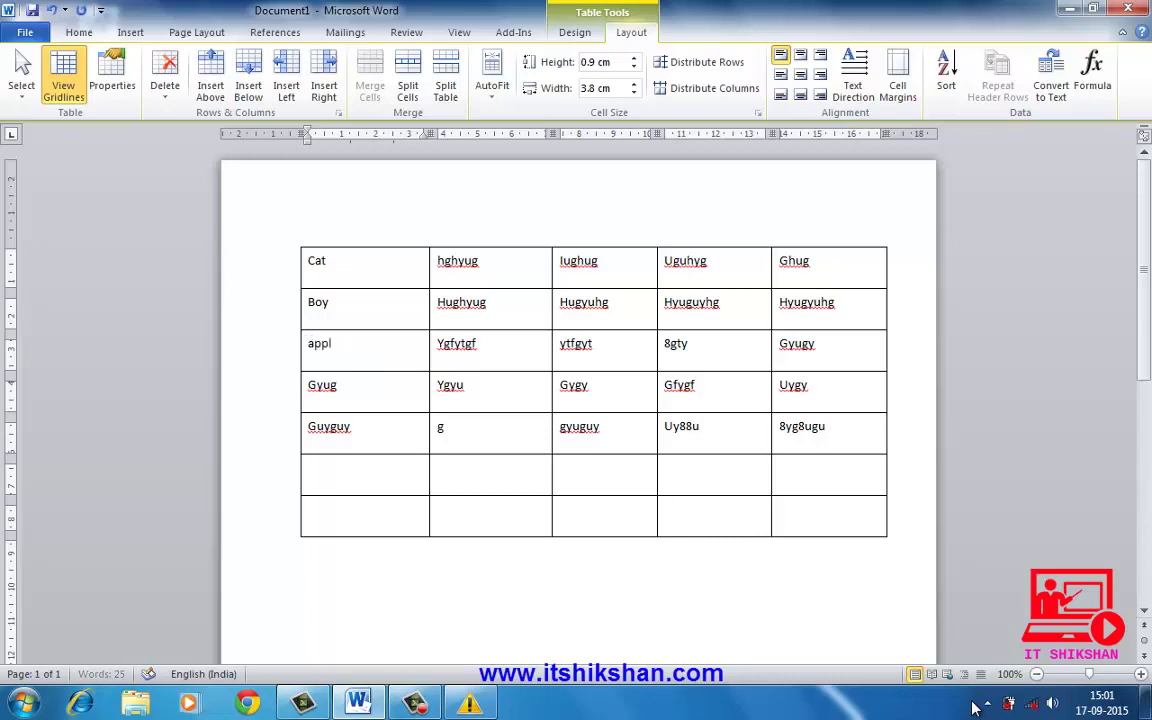
Step: Replace the text in the fourth row of the first column with "Fish"
key("Down")
key("Down")
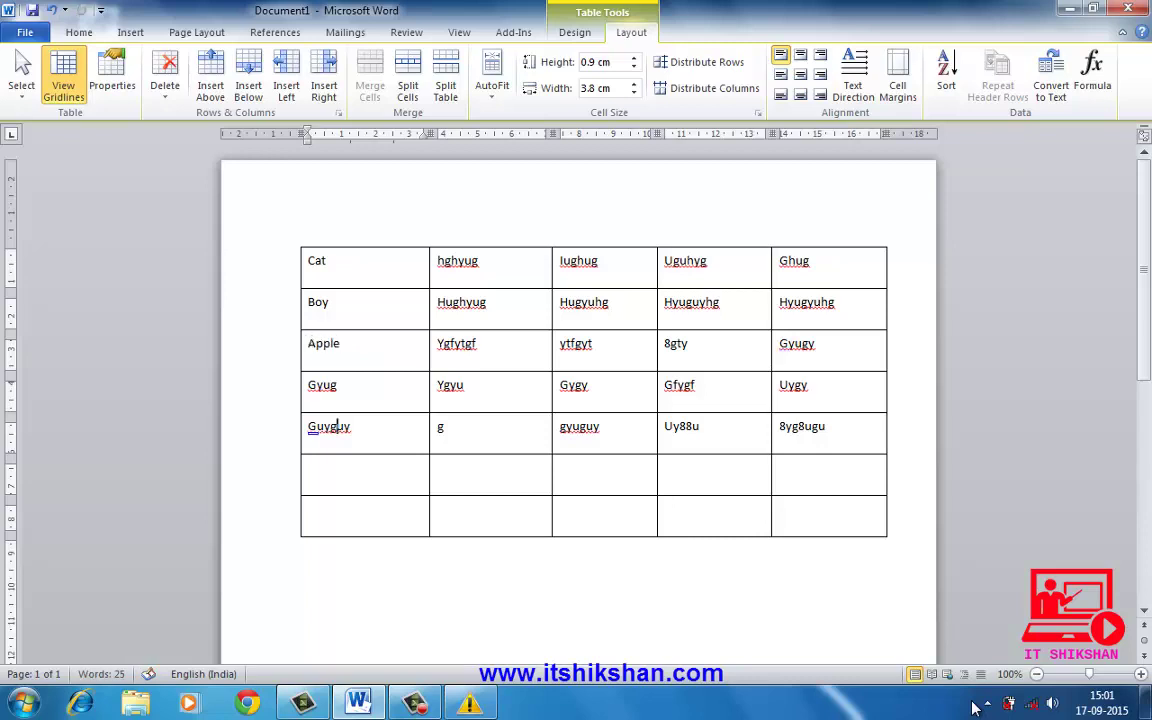
key("Up")
type("fish")
key("BackSpace")
key("BackSpace")
key("BackSpace")
key("BackSpace")
key("BackSpace")
key("BackSpace")
key("BackSpace")
key("BackSpace")
type("fish")
Step: Replace the text in the fifth row of the first column with "Machine"
key("Down")
type("-=")
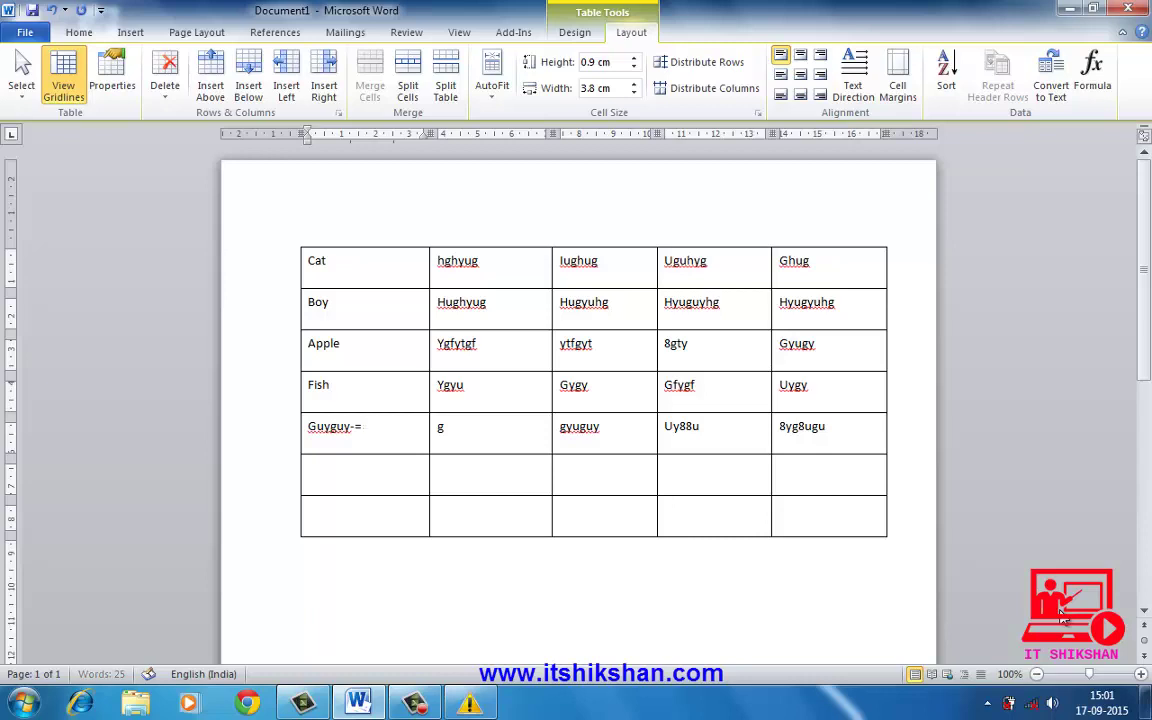
key("BackSpace")
key("BackSpace")
key("BackSpace")
key("BackSpace")
key("BackSpace")
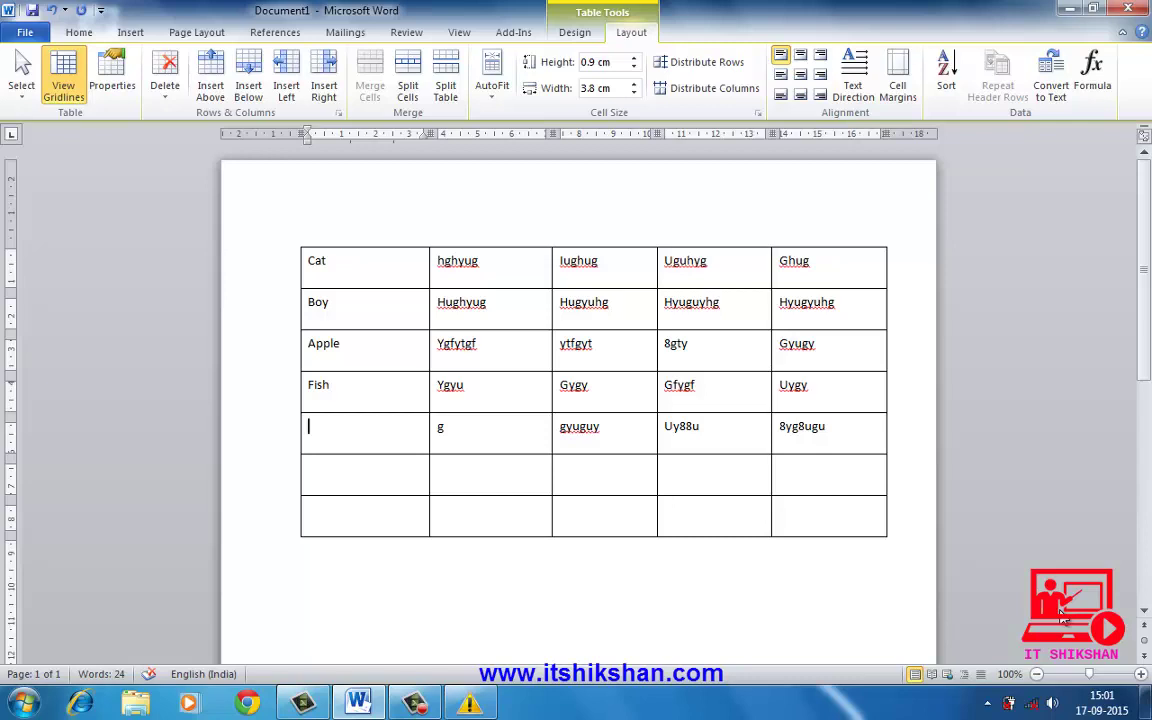
type("machine")
Step: Fill the two empty cells at the end of the first column with "Girl" and "fan"
key("Down")
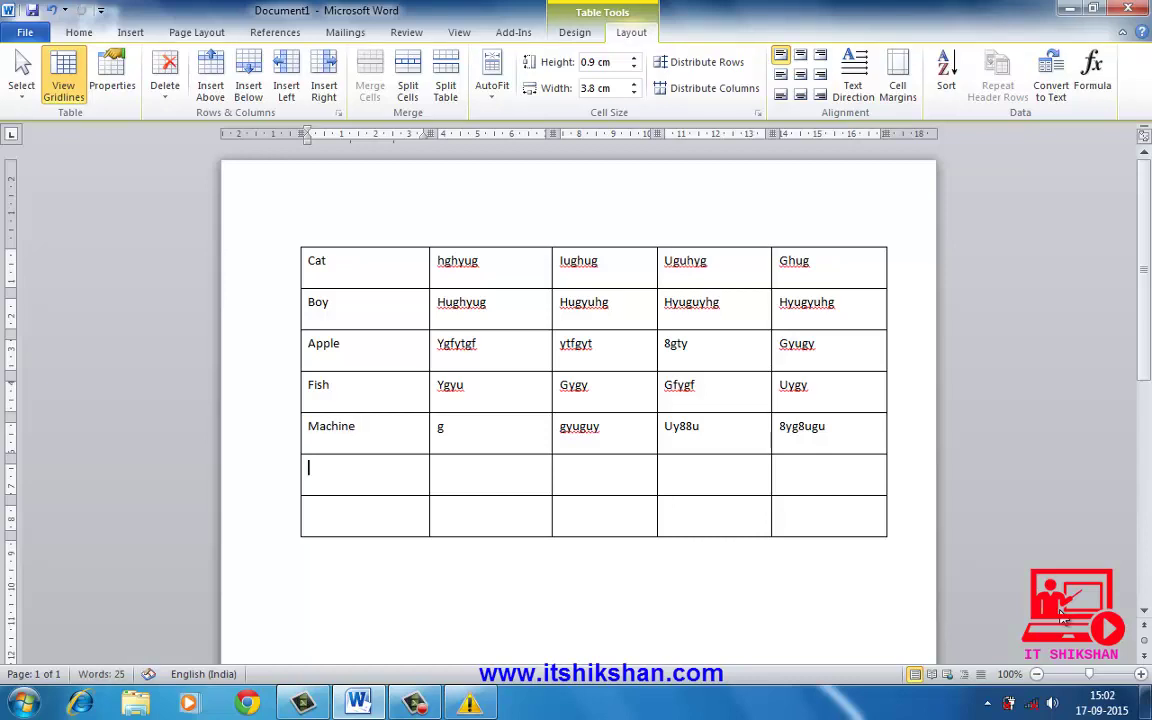
type("m")
key("BackSpace")
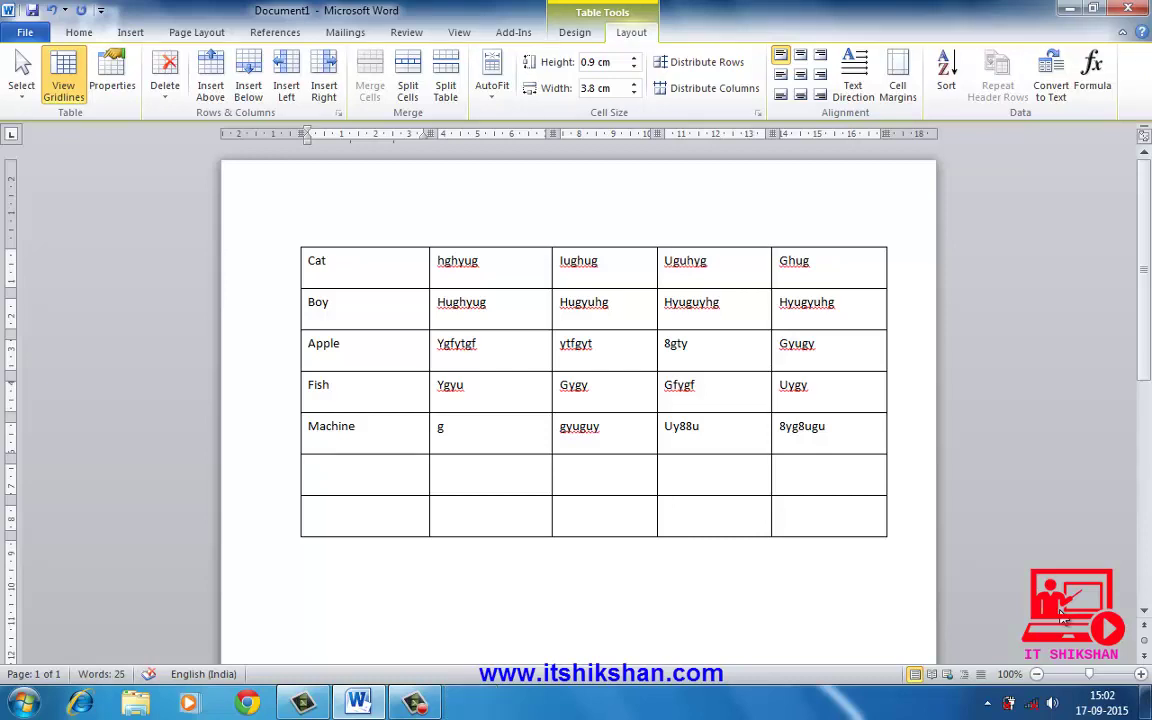
type("girl")
key("Down")
type("fan")
Step: Sort the table rows by Column 1 as text in ascending order, with no header row
left_click_drag(310, 260, 358, 510)
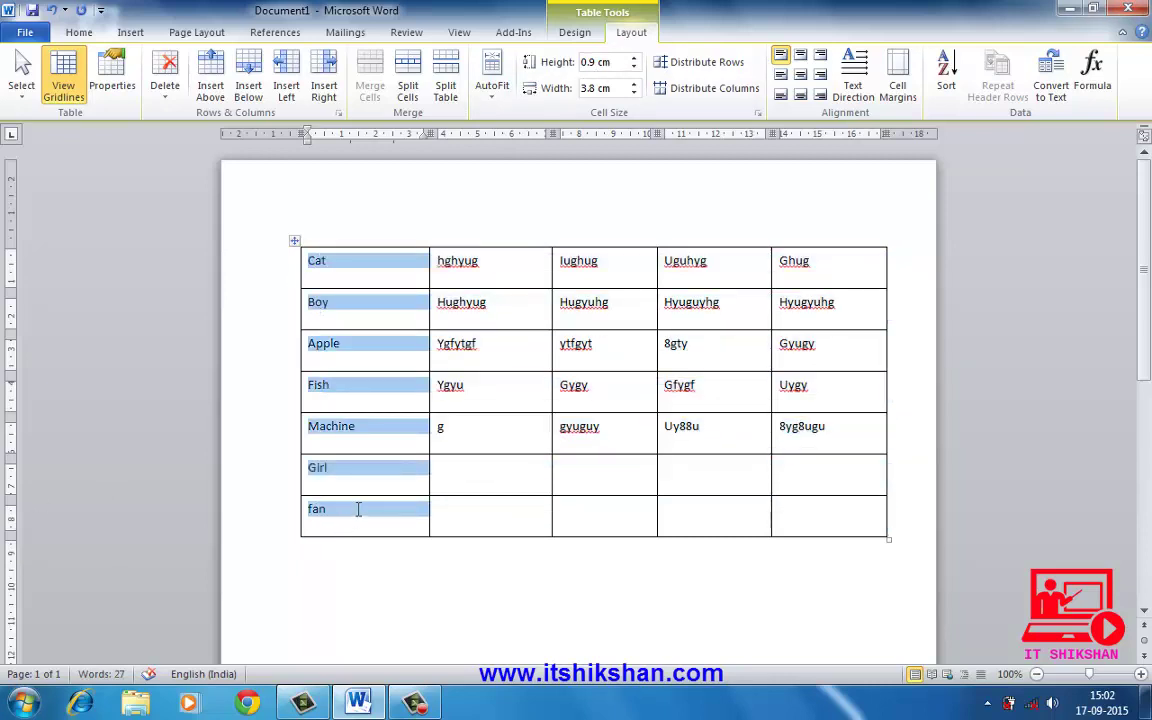
left_click(947, 86)
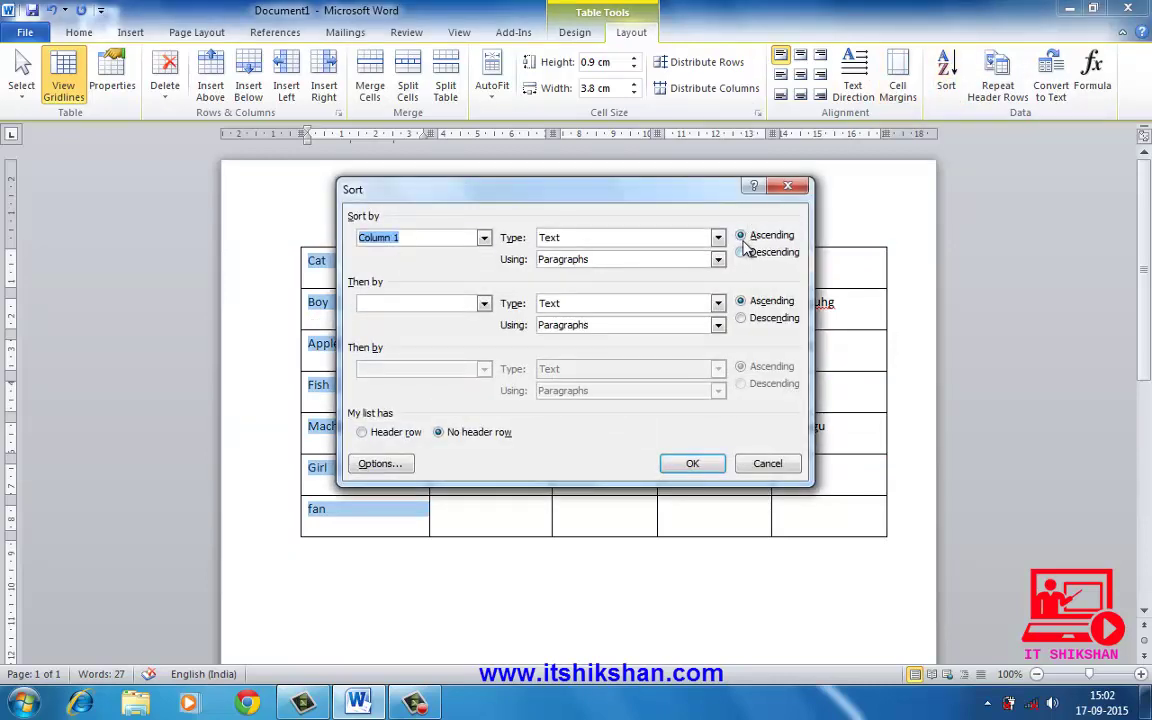
left_click(689, 463)
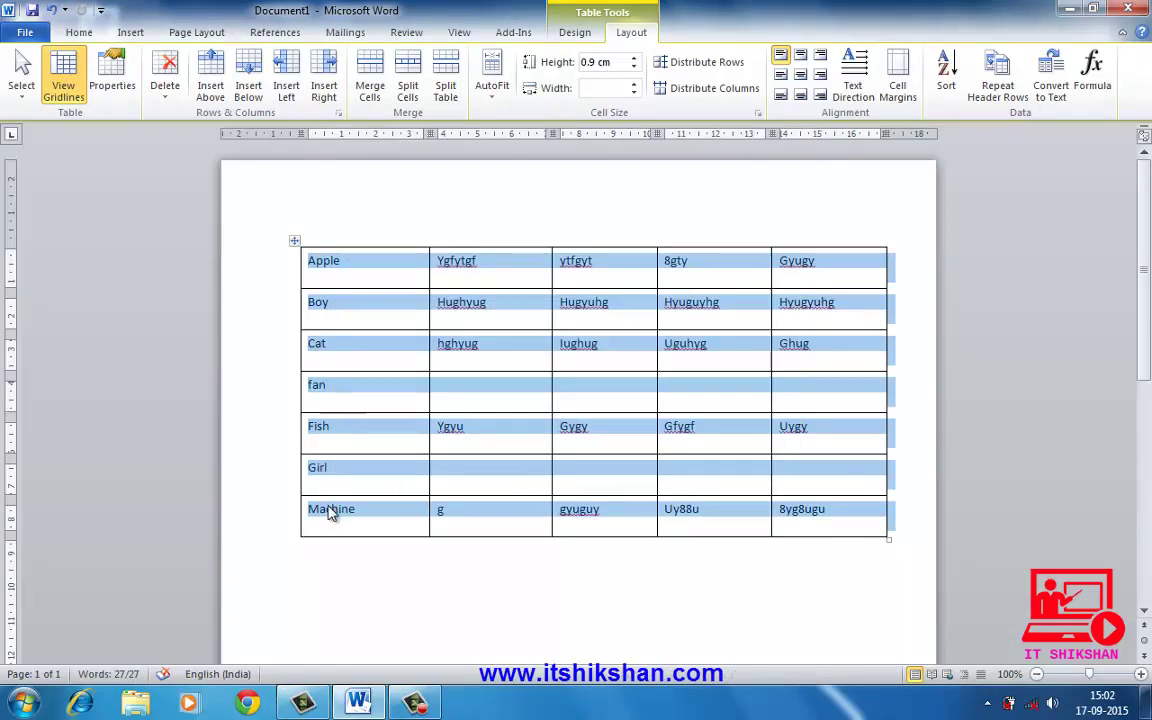
Step: Sort the table rows by Column 1 as text in descending order, with no header row
left_click(944, 92)
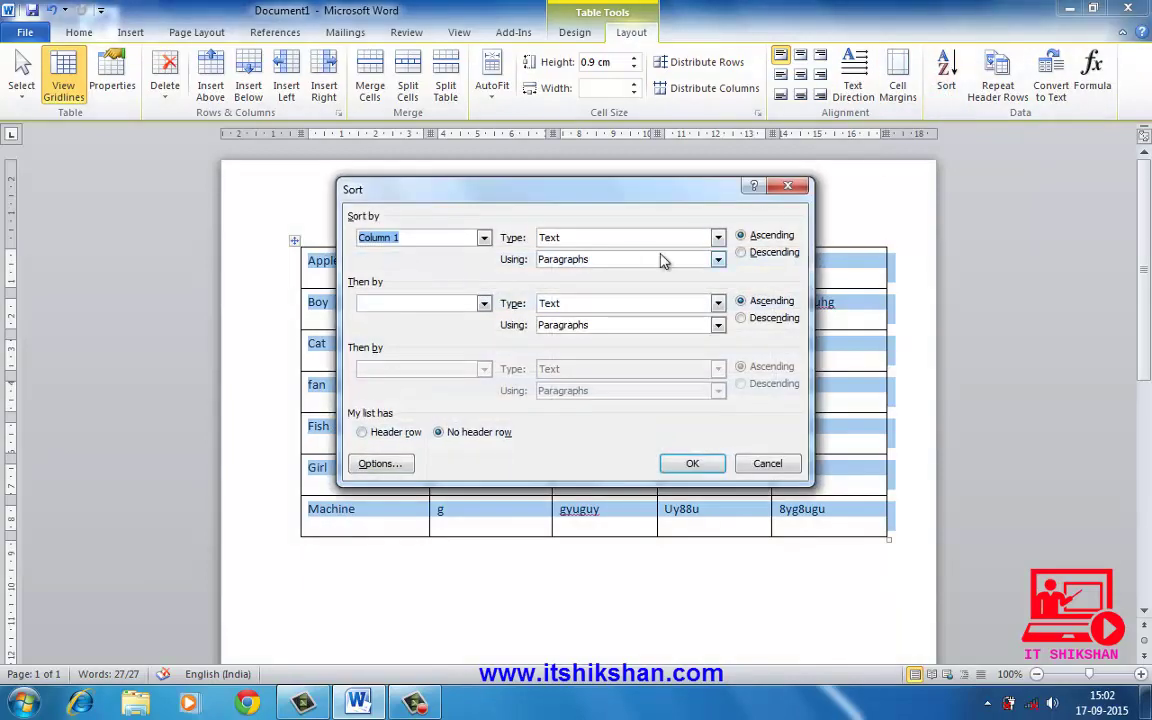
left_click(742, 252)
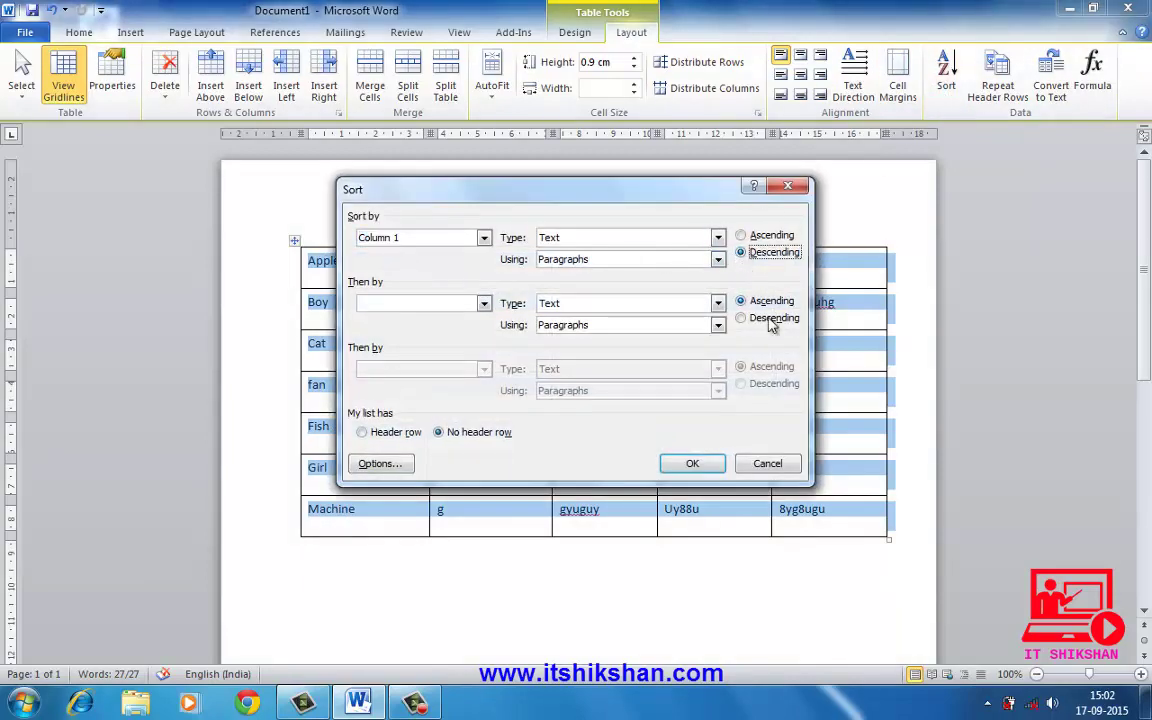
left_click(691, 470)
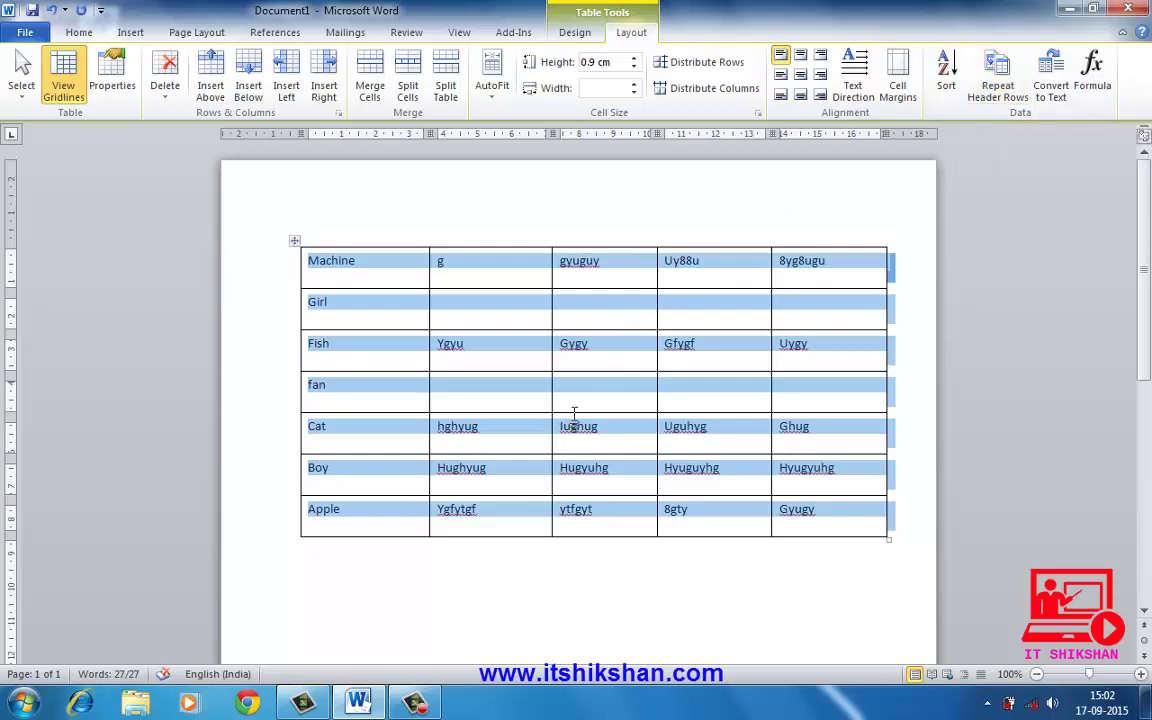
Step: Add blank rows after the "Apple" row until the table extends onto a third page
left_click(347, 520)
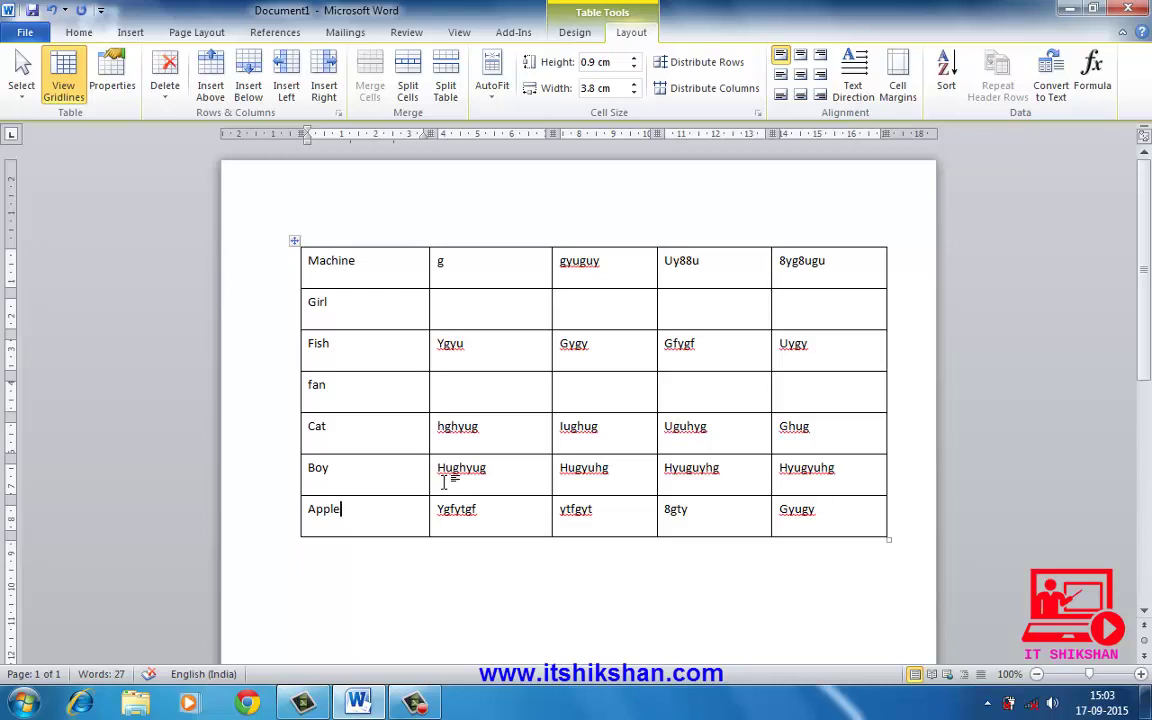
key("Tab")
key("Tab")
key("Tab")
key("Tab")
key("Tab")
key("Tab")
key("Tab")
key("Tab")
key("Tab")
key("Tab")
key("Tab")
key("Tab")
key("Tab")
key("Tab")
key("Tab")
key("Tab")
key("Tab")
key("Tab")
key("Tab")
key("Tab")
key("Tab")
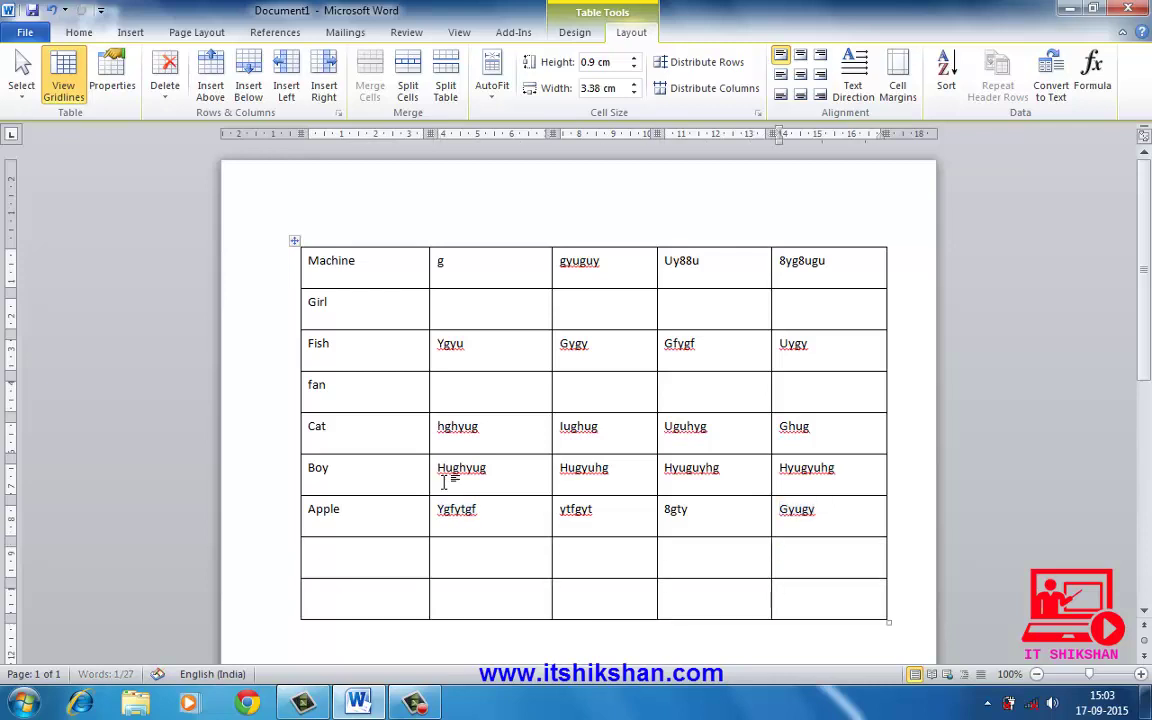
key("Tab")
key("Tab")
key("Tab")
key("Tab")
key("Tab")
key("Tab")
key("Tab")
key("Tab")
key("Tab")
key("Tab")
key("Tab")
key("Tab")
key("Tab")
key("Tab")
key("Tab")
key("Tab")
key("Tab")
key("Tab")
key("Tab")
key("Tab")
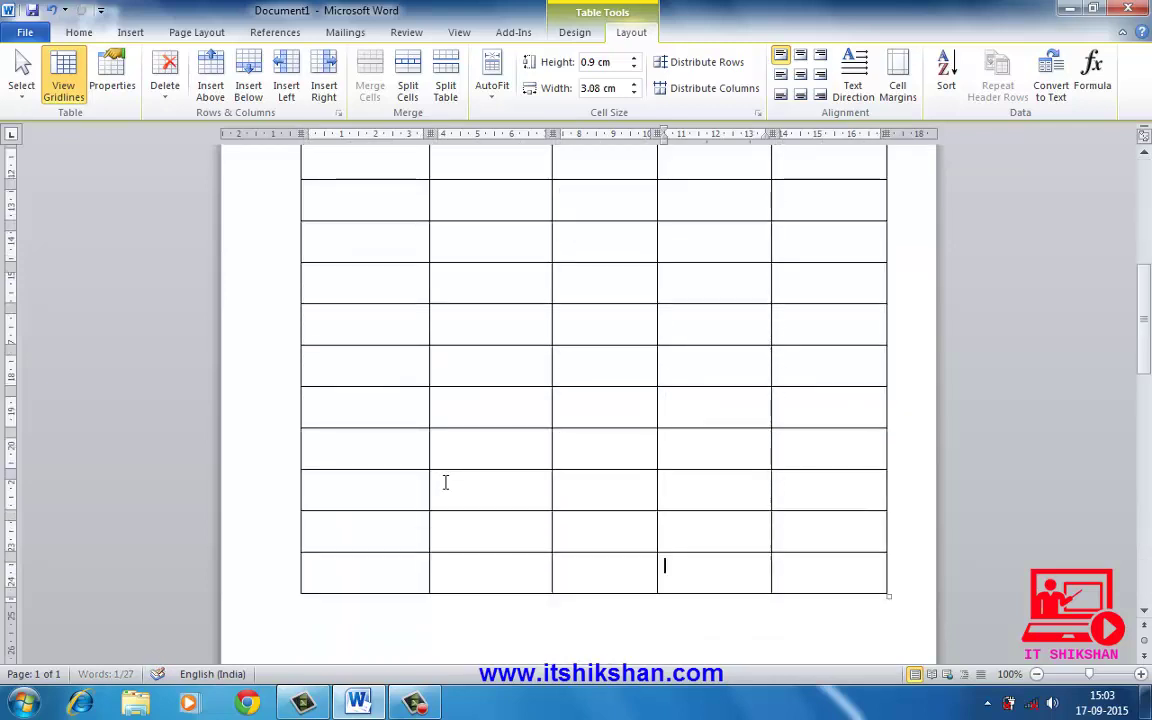
key("Tab")
key("Tab")
key("Tab")
key("Tab")
key("Tab")
key("Tab")
key("Tab")
key("Tab")
key("Tab")
key("Tab")
key("Tab")
key("Tab")
key("Tab")
key("Tab")
key("Tab")
key("Tab")
key("Tab")
key("Tab")
key("Tab")
key("Tab")
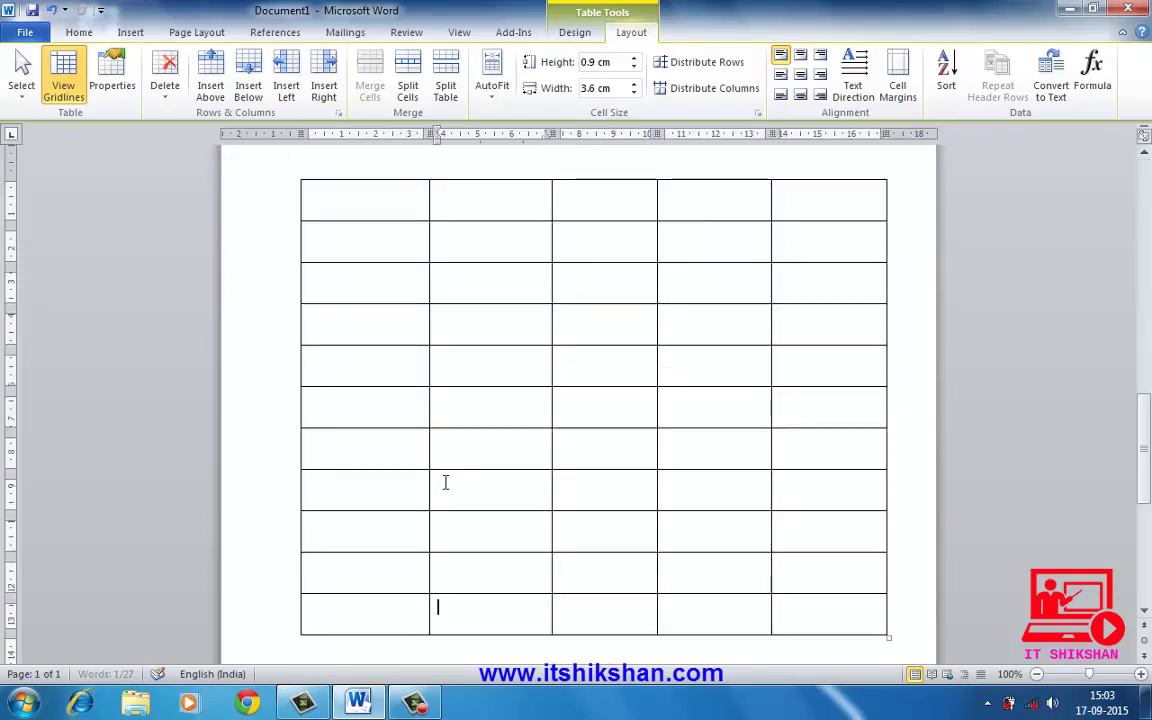
key("Down")
key("Tab")
key("Tab")
key("Tab")
key("Tab")
key("Tab")
key("Tab")
key("Tab")
key("Tab")
key("Tab")
key("Tab")
key("Tab")
key("Tab")
key("Tab")
key("Tab")
key("Tab")
key("Tab")
key("Tab")
key("Tab")
key("Tab")
key("Tab")
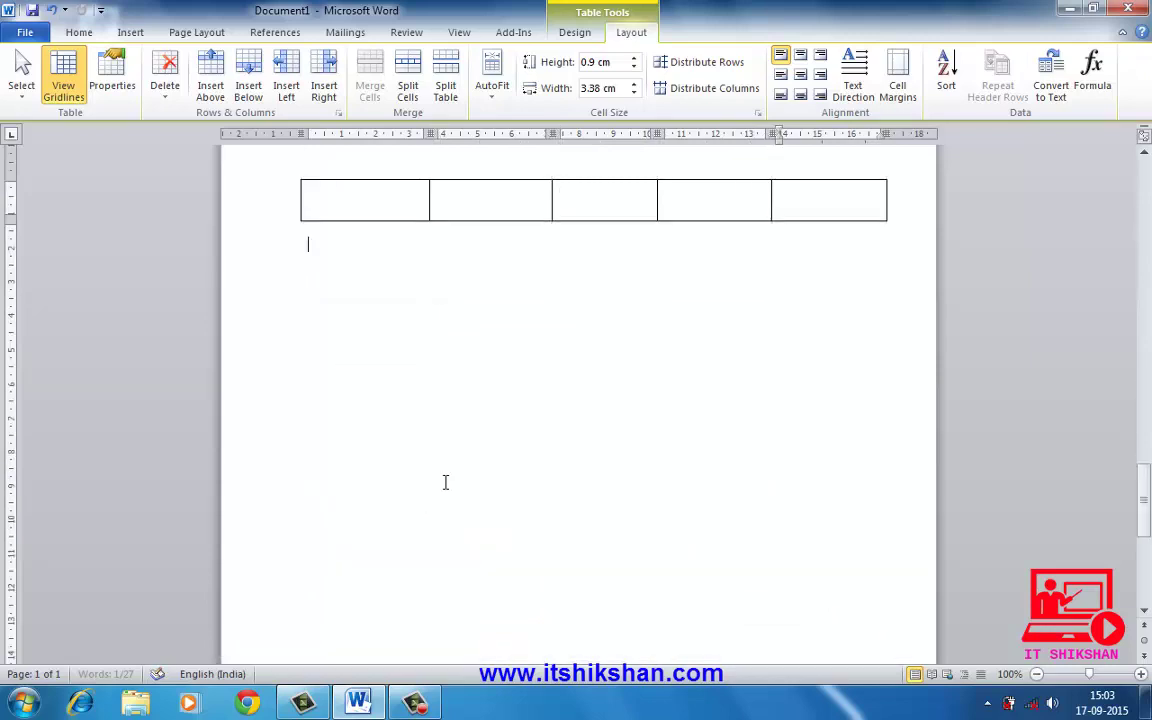
Step: Continue adding blank rows to the end of the table until it extends onto a fourth page
key("Tab")
key("Tab")
key("Tab")
key("Tab")
key("Tab")
key("Tab")
key("Tab")
key("Tab")
key("Tab")
key("Tab")
key("Tab")
key("Tab")
key("Tab")
key("Tab")
key("Tab")
key("Tab")
key("Tab")
key("Tab")
key("Tab")
key("Tab")
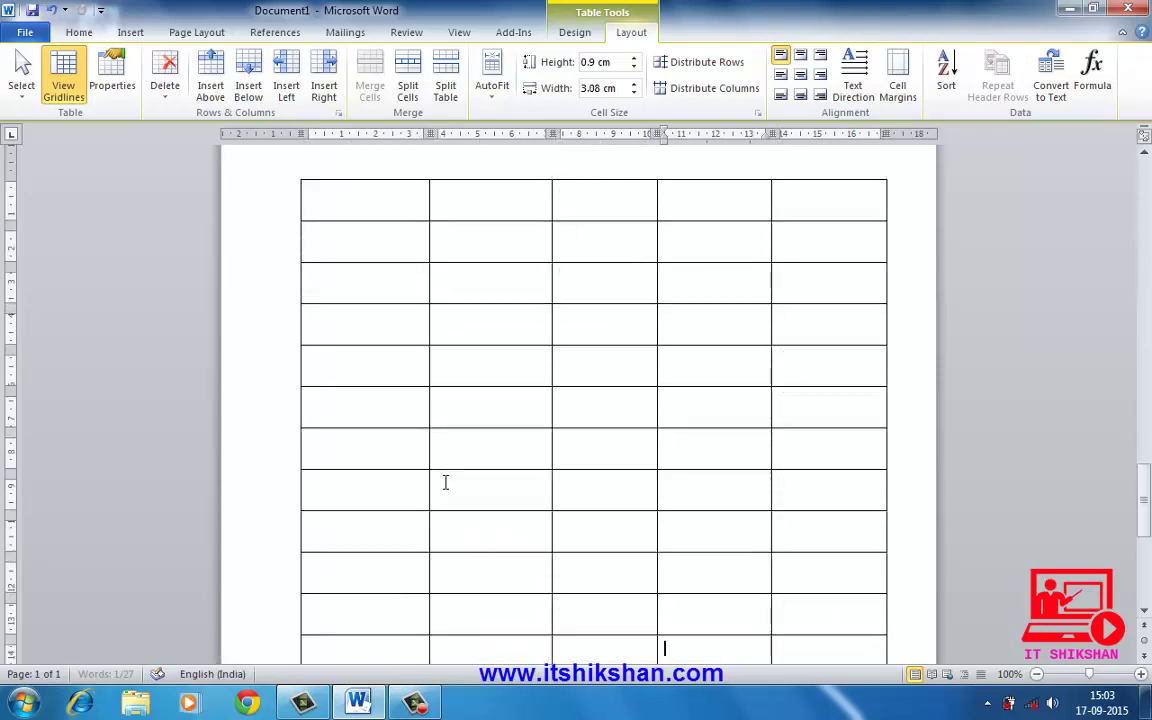
key("Tab")
key("Tab")
key("Tab")
key("Tab")
key("Tab")
key("Tab")
key("Tab")
key("Tab")
key("Tab")
key("Tab")
key("Tab")
key("Tab")
key("Tab")
key("Tab")
key("Tab")
key("Tab")
key("Tab")
key("Tab")
key("Tab")
key("Tab")
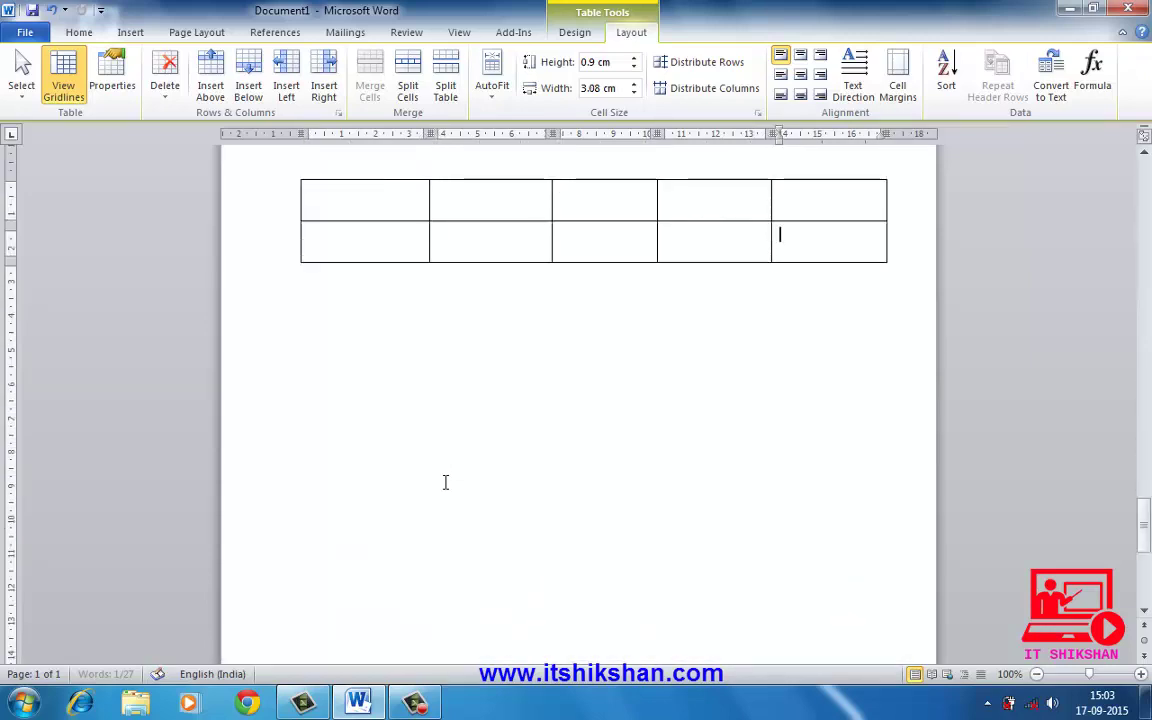
key("Tab")
key("Tab")
key("Tab")
key("Tab")
key("Tab")
key("Tab")
key("Tab")
key("Tab")
key("Tab")
key("Tab")
key("Tab")
key("Tab")
key("Tab")
key("Tab")
key("Tab")
key("Tab")
key("Tab")
key("Tab")
key("Tab")
key("Tab")
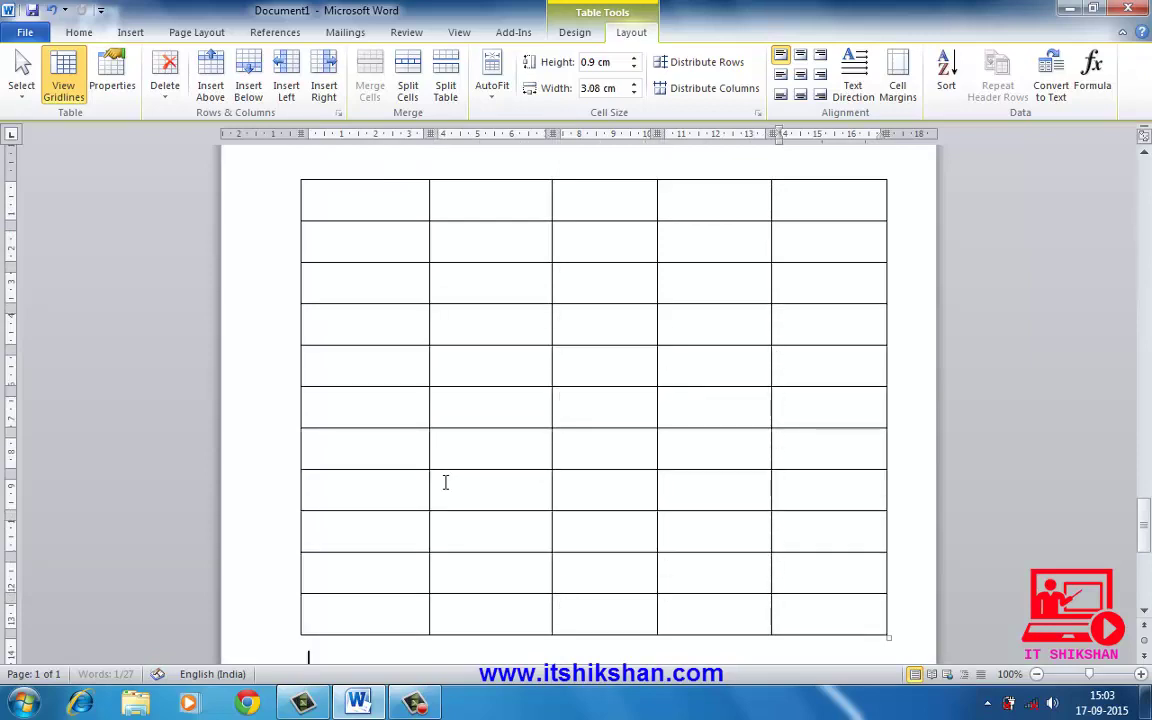
key("Tab")
key("Tab")
key("Tab")
key("Tab")
key("Tab")
key("Tab")
key("Tab")
key("Tab")
key("Tab")
key("Tab")
key("Tab")
key("Tab")
key("Tab")
key("Tab")
key("Tab")
key("Tab")
key("Tab")
key("Tab")
key("Tab")
key("Tab")
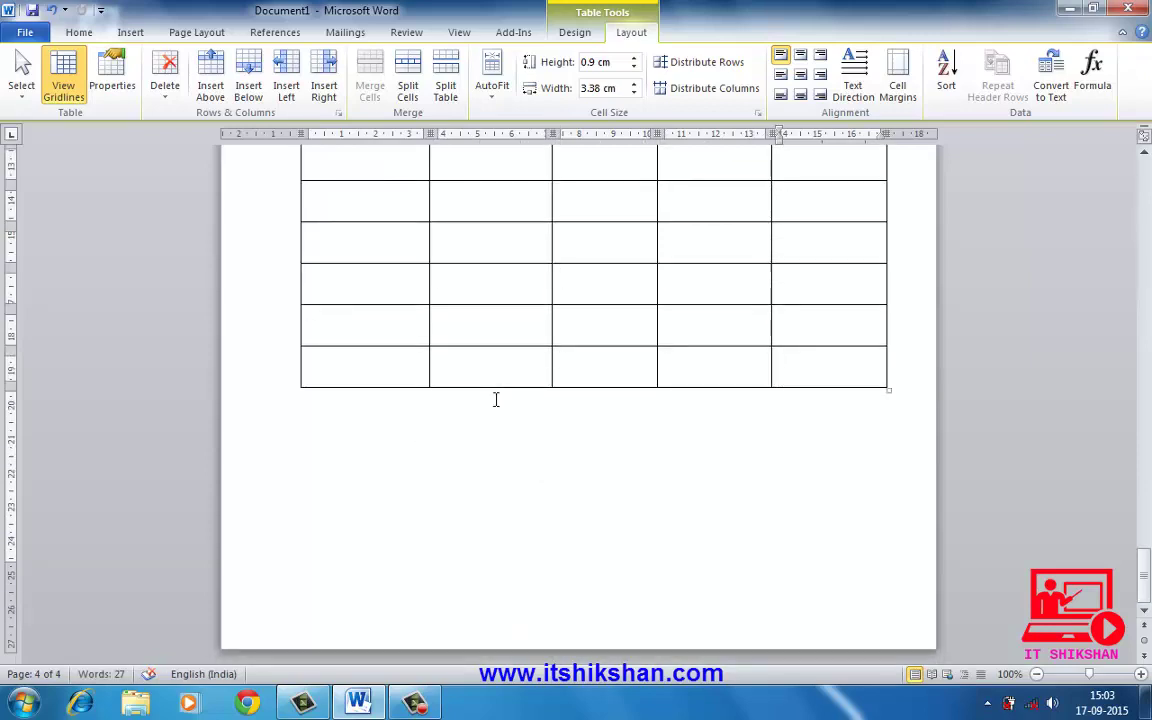
Step: Append "softcom" to the text in the second cell of the table's first row
scroll(512, 360, "up", 20)
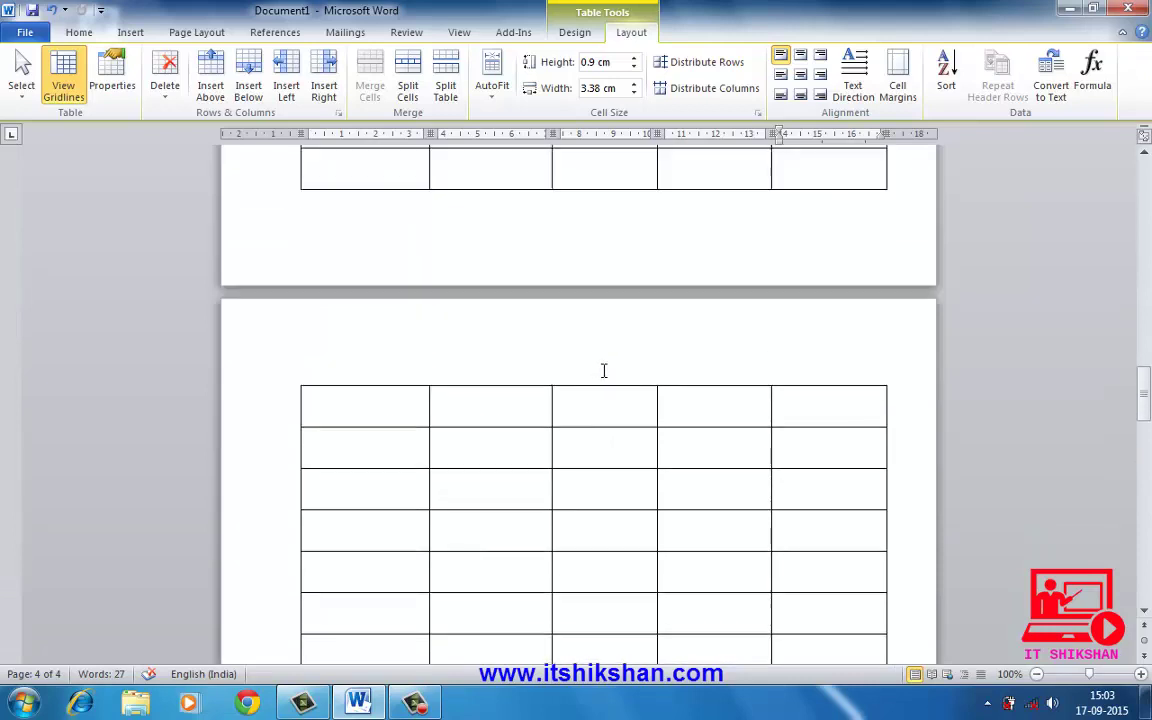
scroll(722, 422, "up", 15)
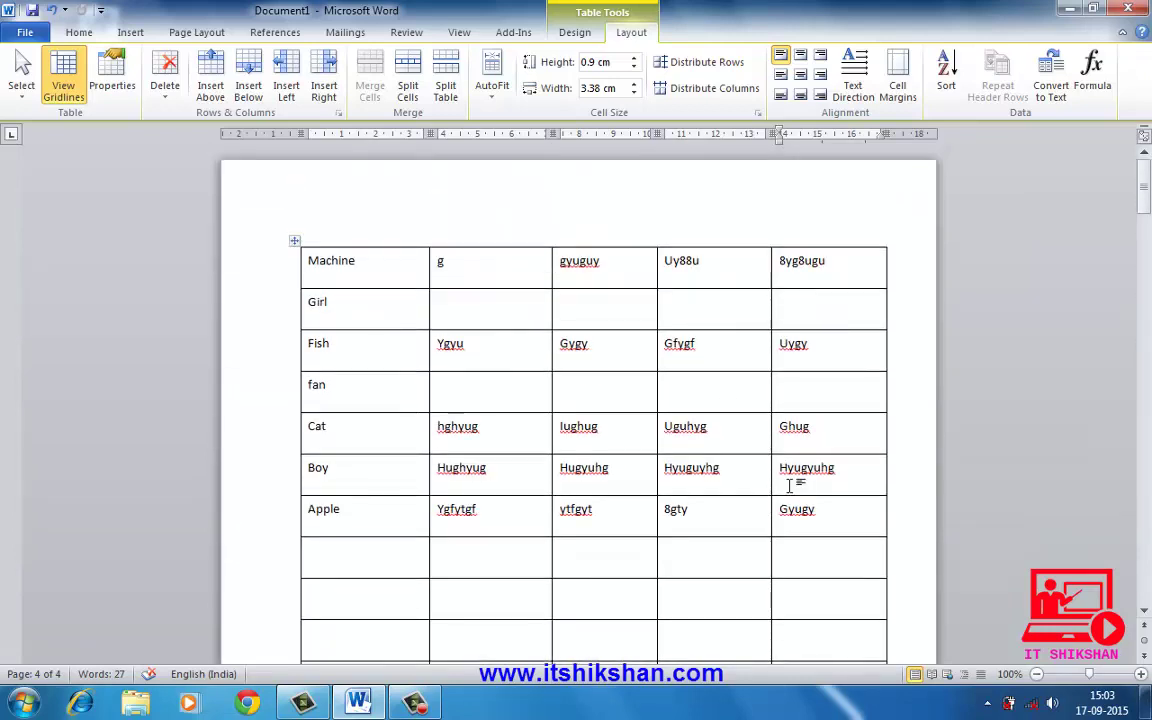
left_click(306, 262)
left_click_drag(309, 262, 875, 267)
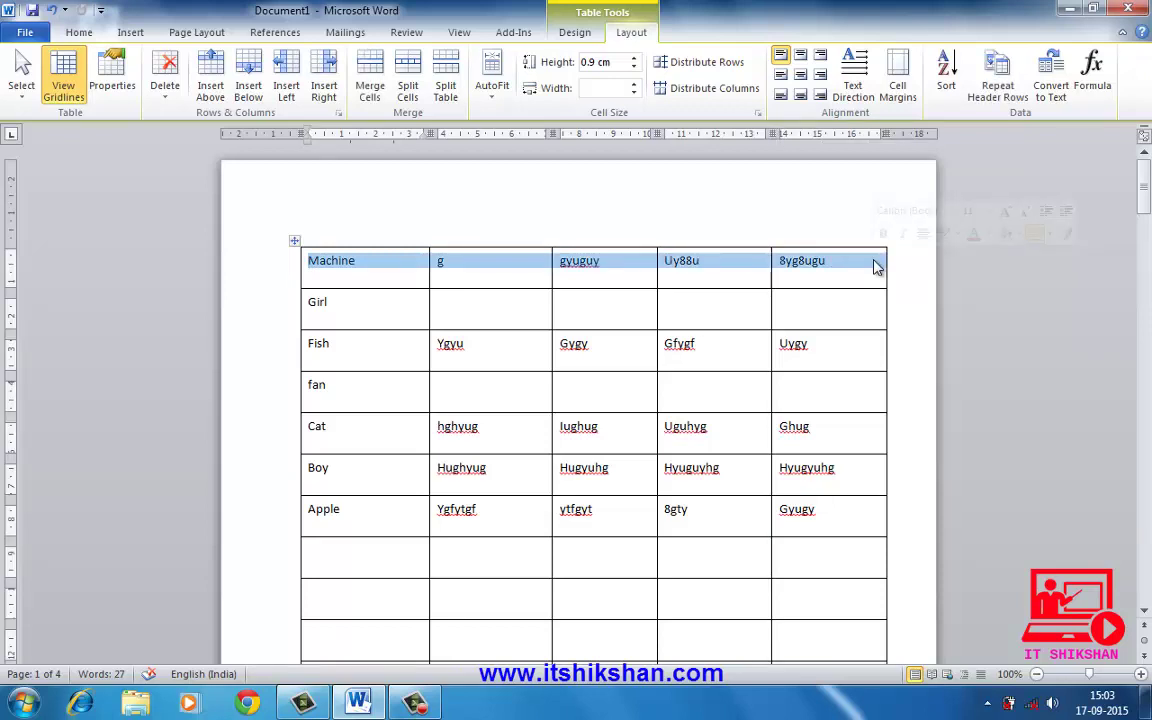
left_click(486, 266)
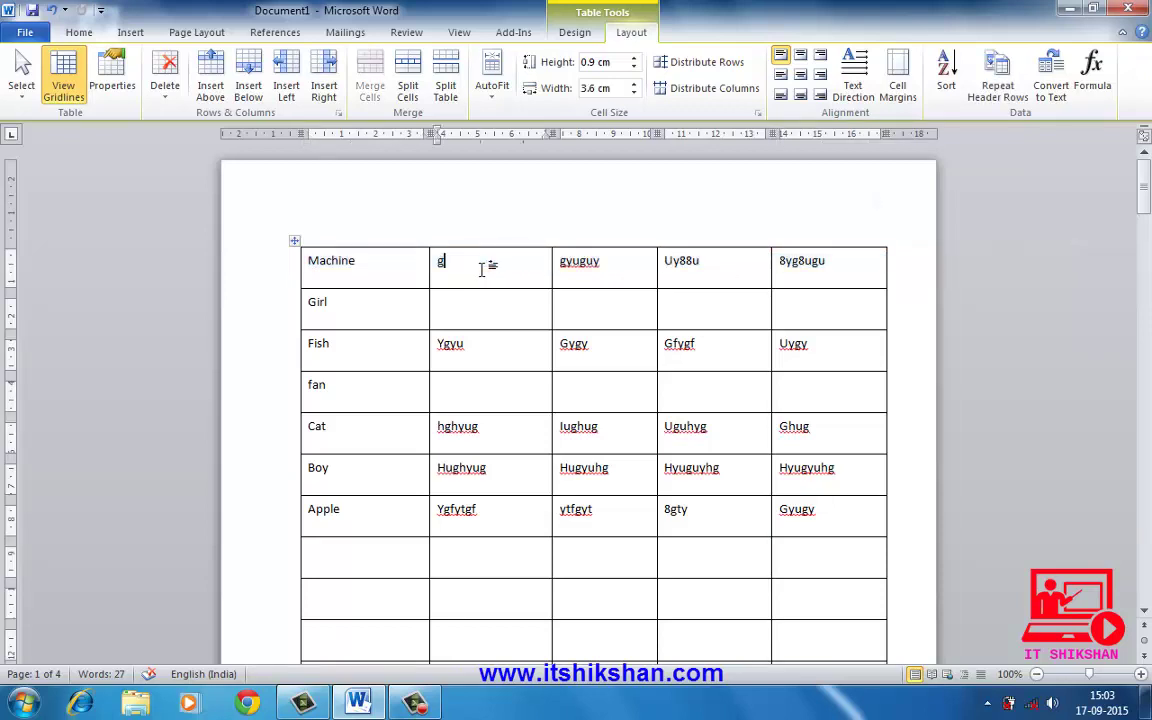
type("soft")
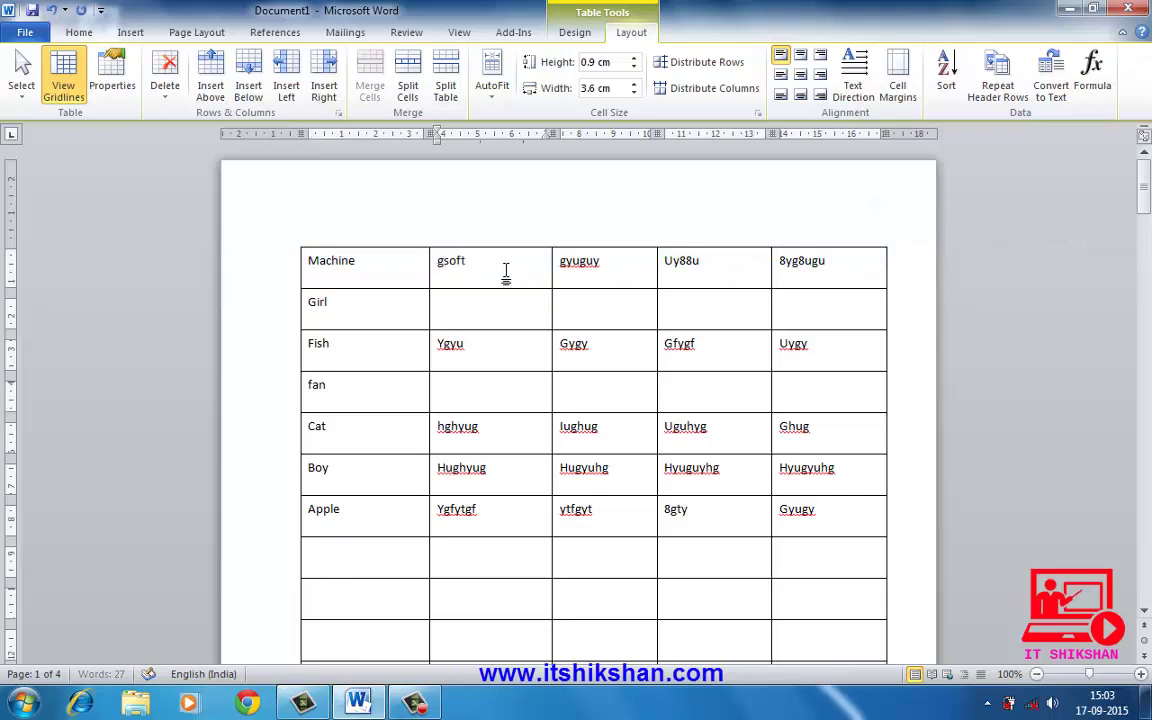
type("com")
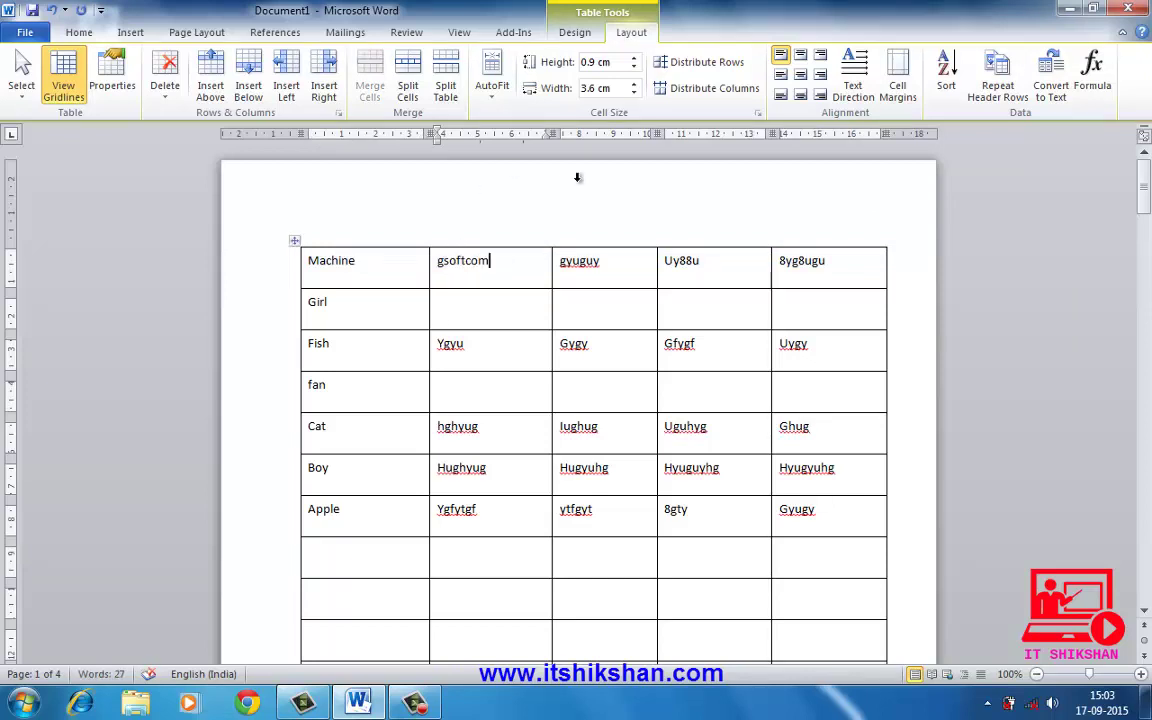
Step: Clear the contents of the table's first row and enter "SOFTCOM" in its first cell
left_click(302, 259)
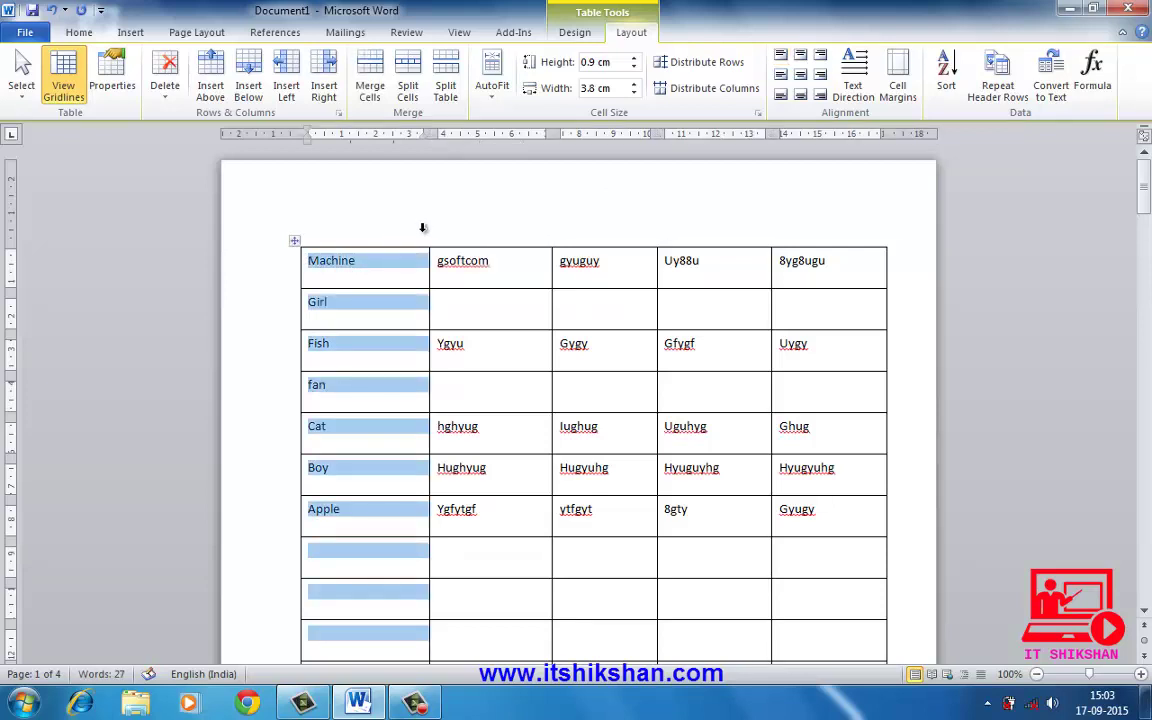
left_click(842, 265)
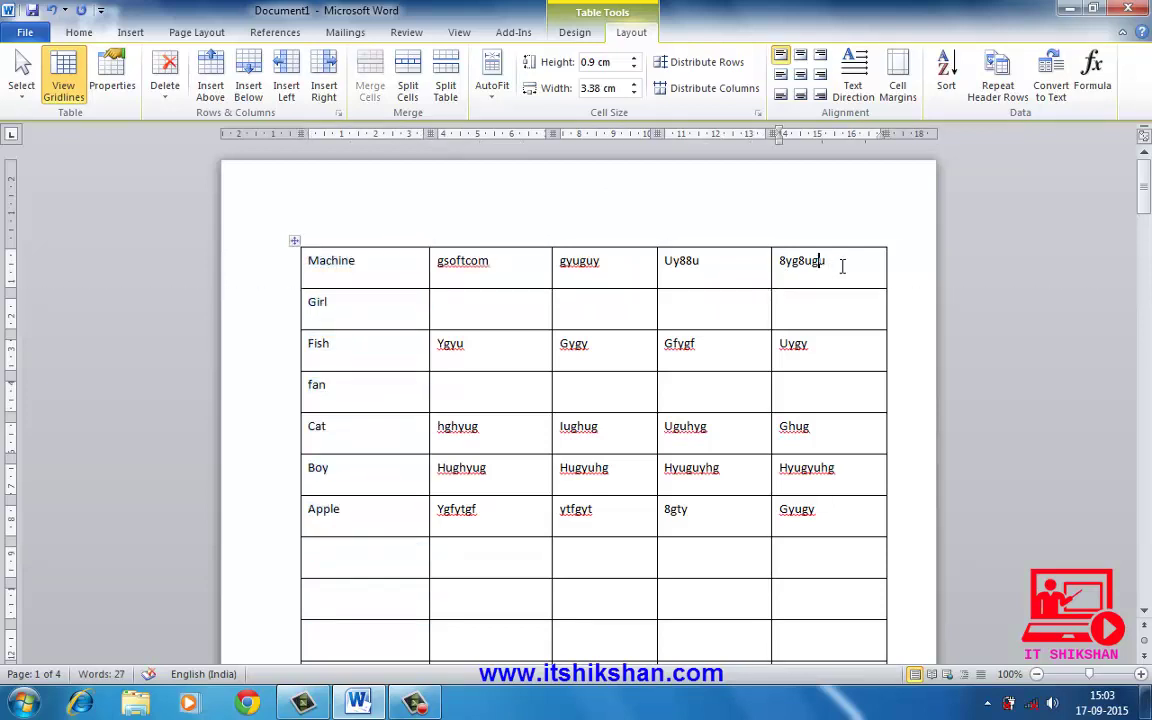
left_click_drag(809, 275, 265, 260)
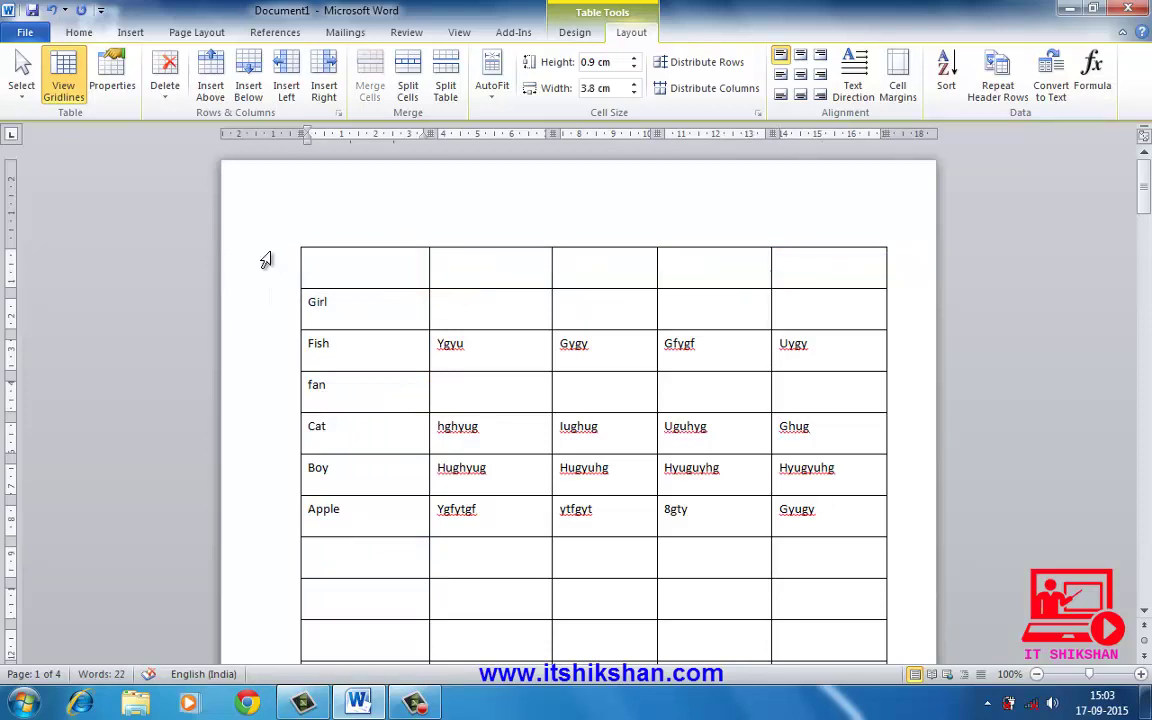
type("s")
key("BackSpace")
key("Caps_Lock")
type("SOF")
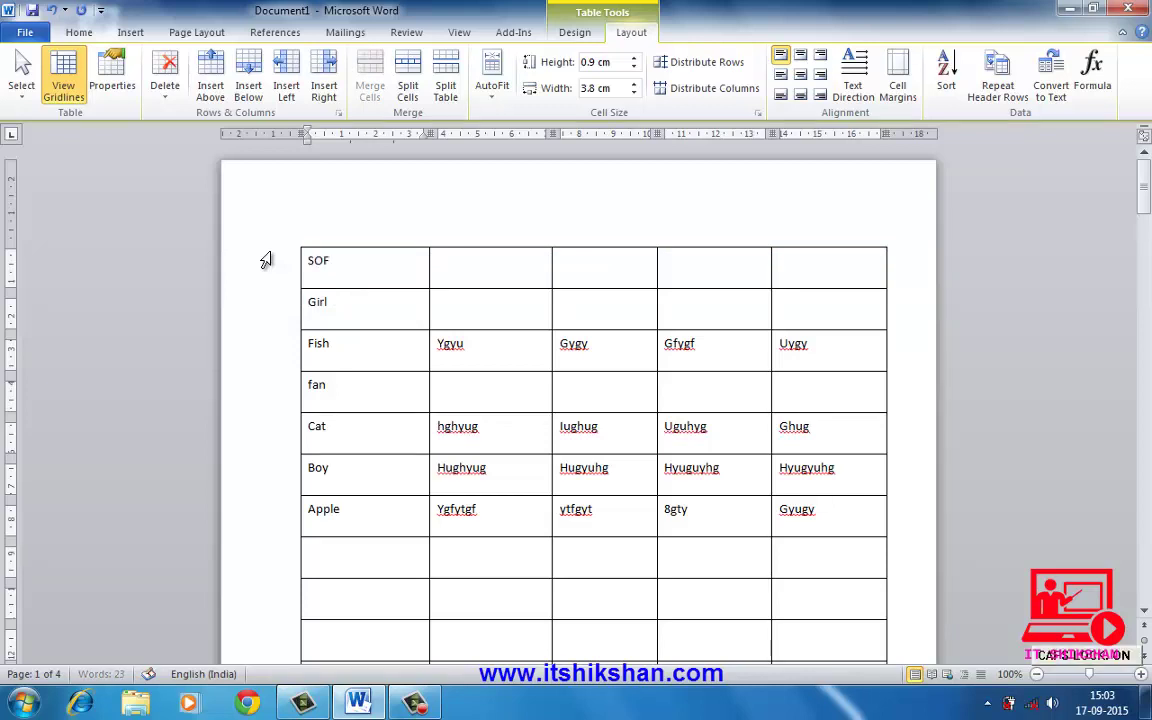
type("TCOM")
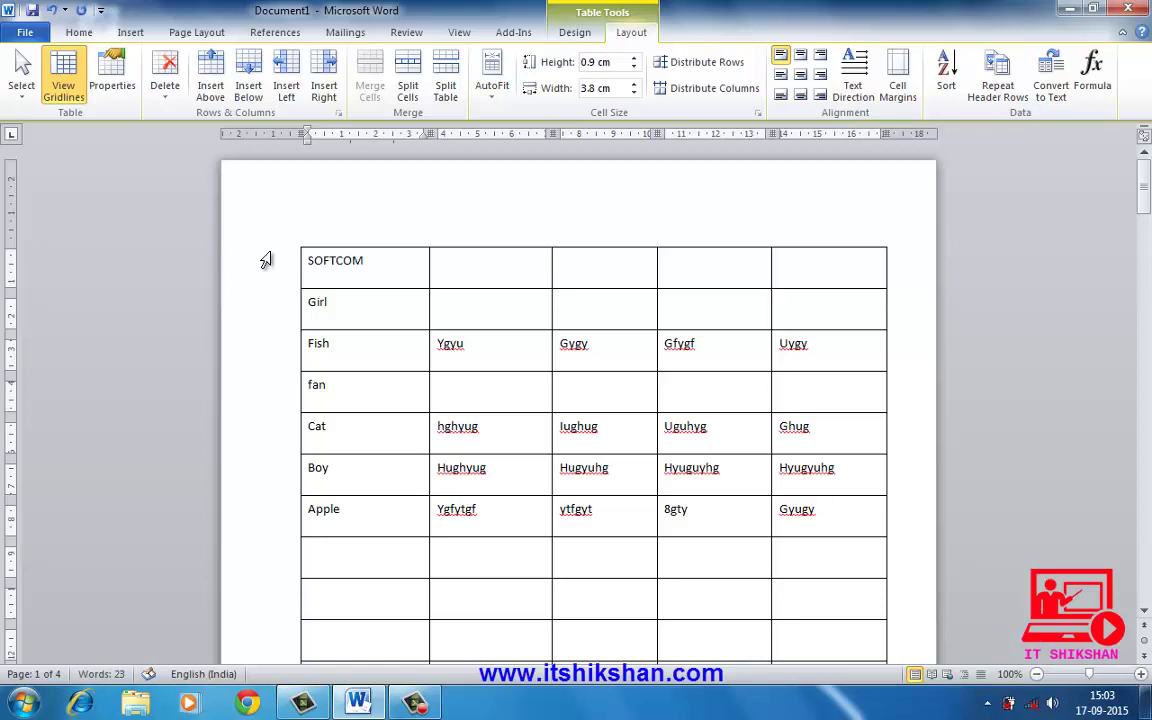
Step: Fill the remaining cells of the first row with "COMPUTER", "INSTITUTE", "GUMANPURA" and "KOTA"
key("Tab")
type("COMPUTER")
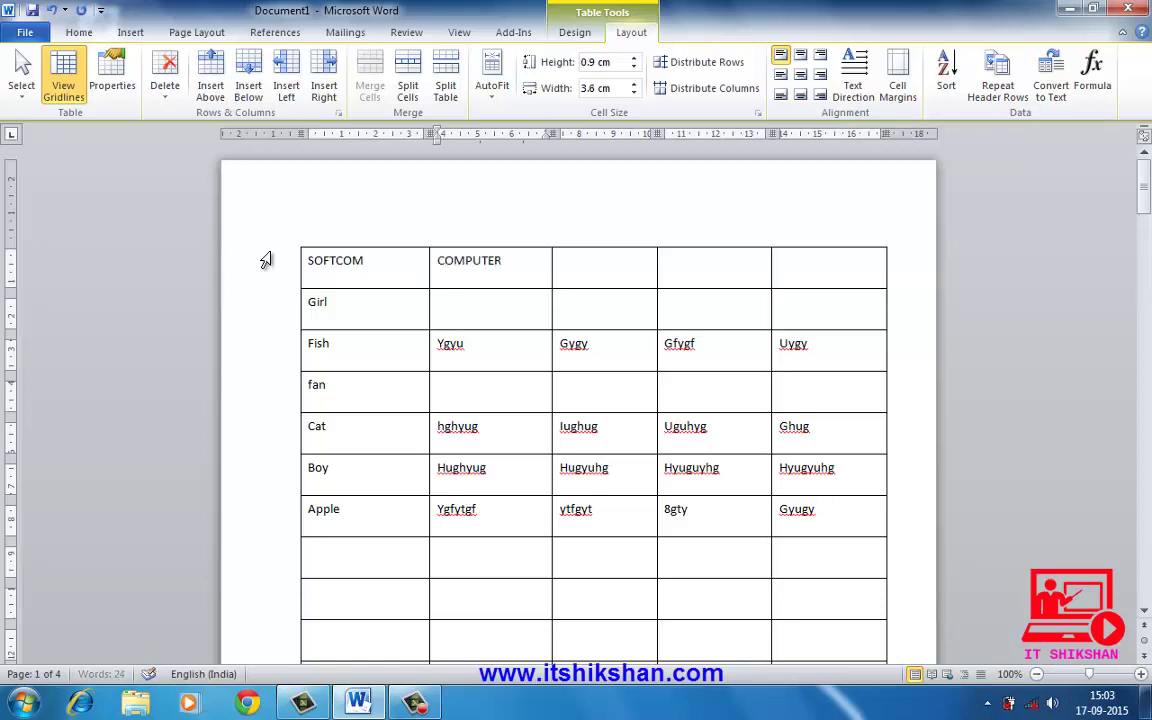
key("Tab")
type("INSTITUTE")
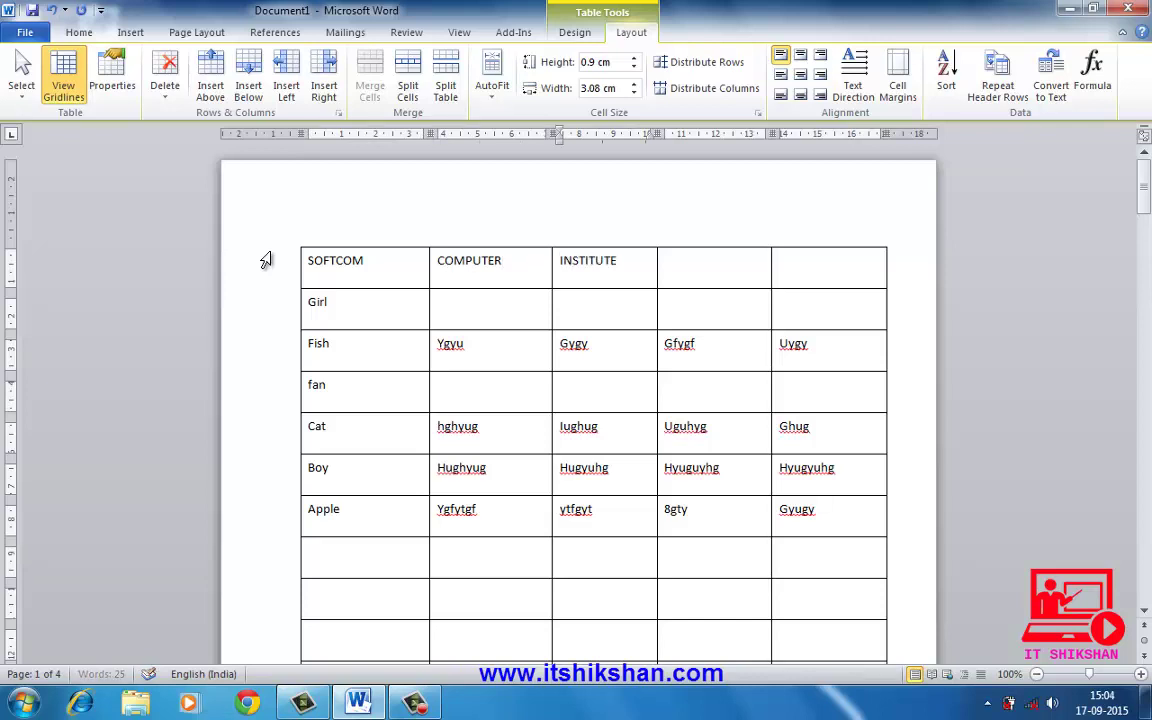
key("Tab")
type("GUMANPURA")
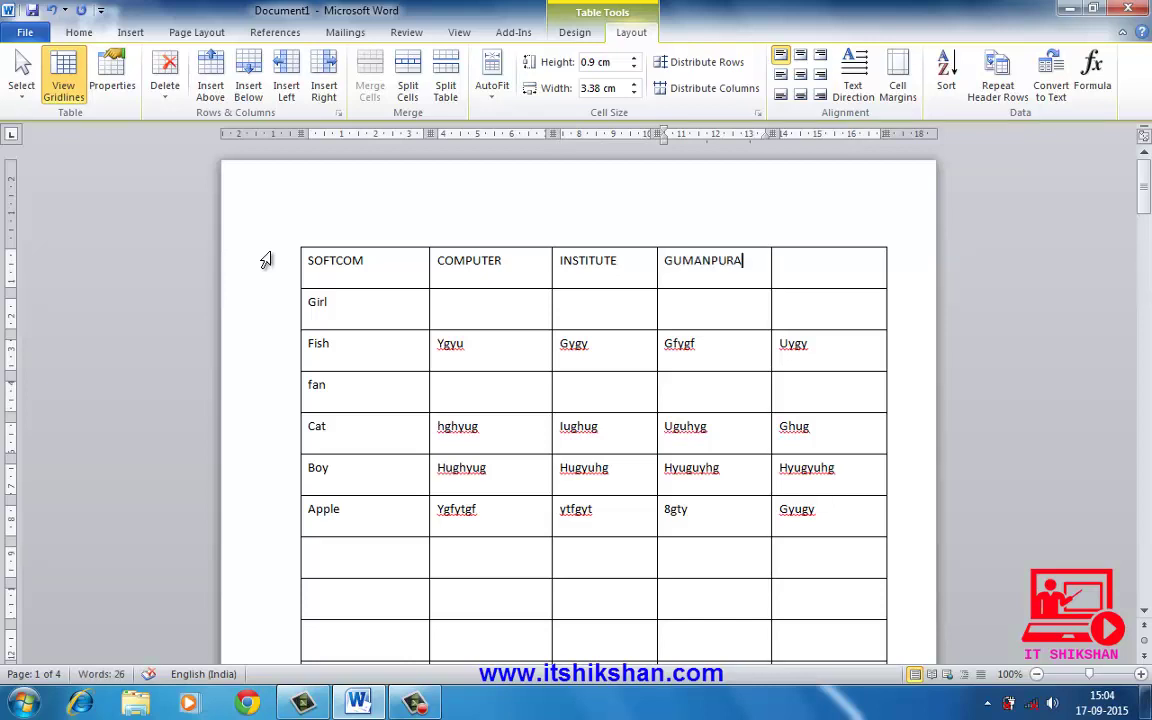
key("Tab")
type("KOTA")
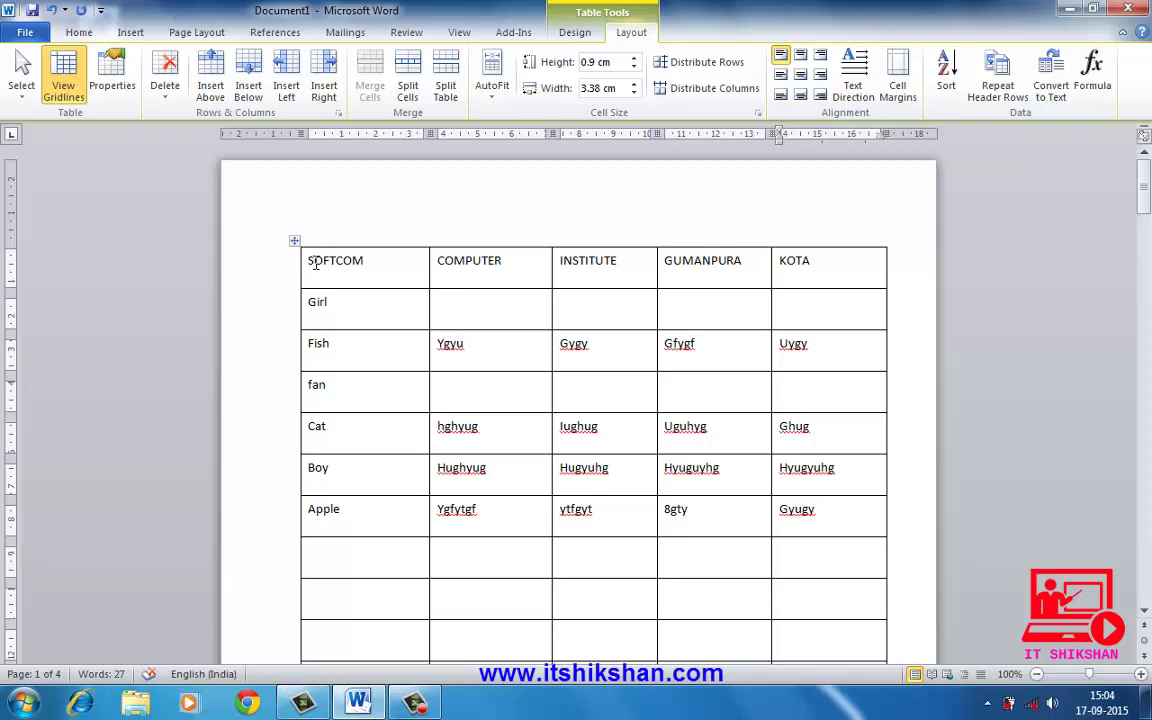
Step: Make the text of the first row bold and enlarge its font by three steps
left_click_drag(310, 262, 854, 290)
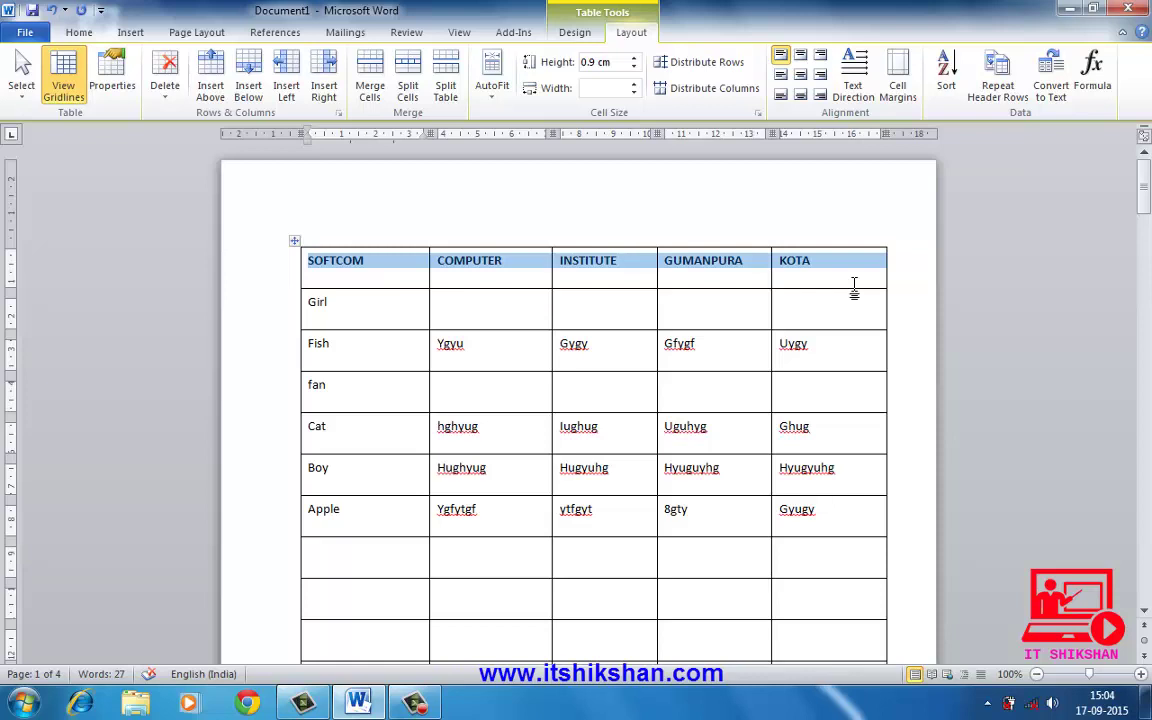
key("ctrl+shift+period")
key("ctrl+shift+period")
key("ctrl+shift+period")
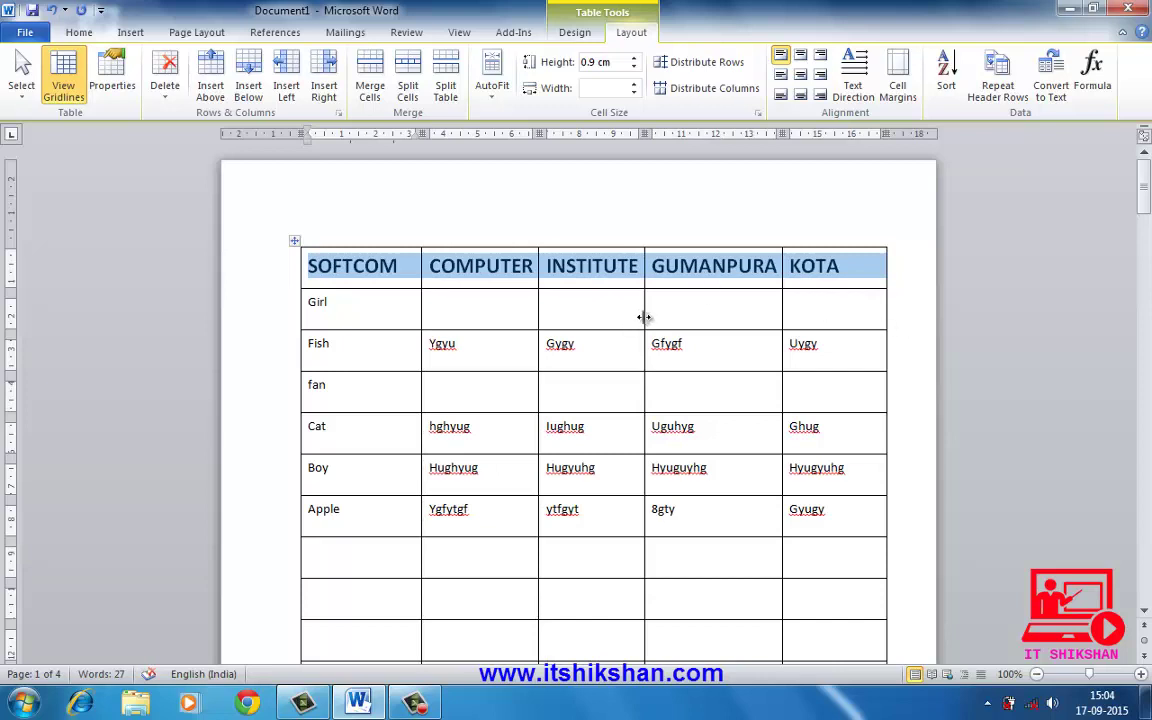
Step: Set the first row to repeat as a header row on every page and check the following pages
left_click(1002, 100)
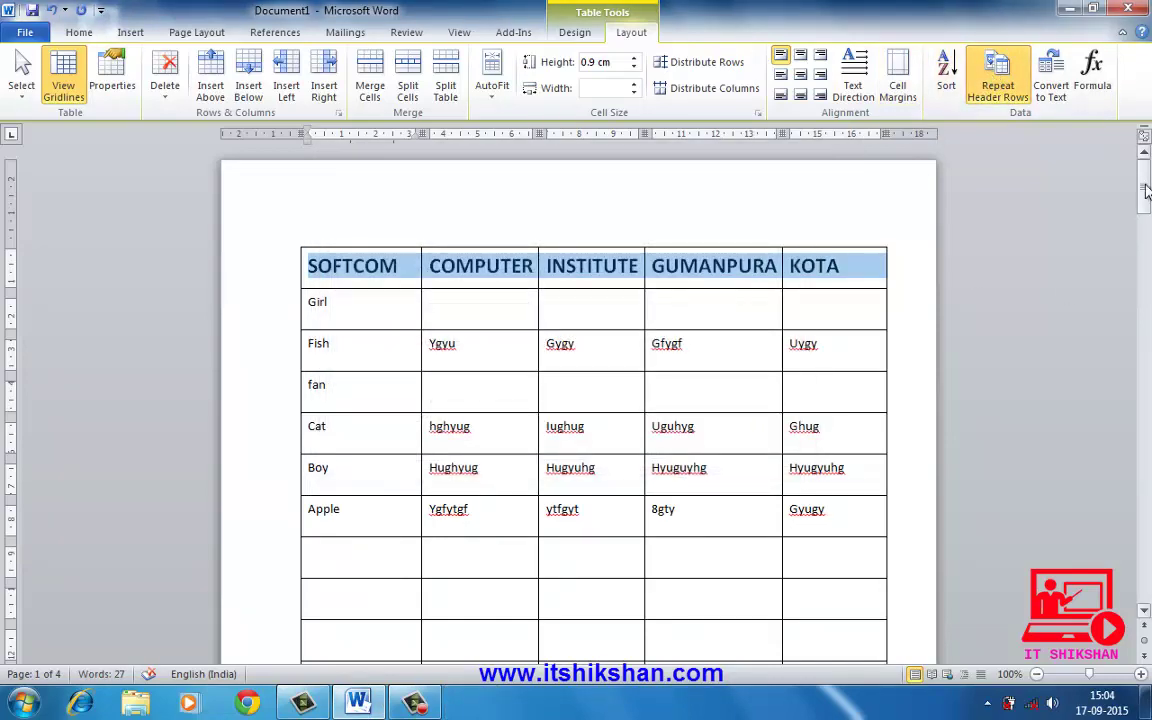
left_click_drag(1147, 192, 1147, 297)
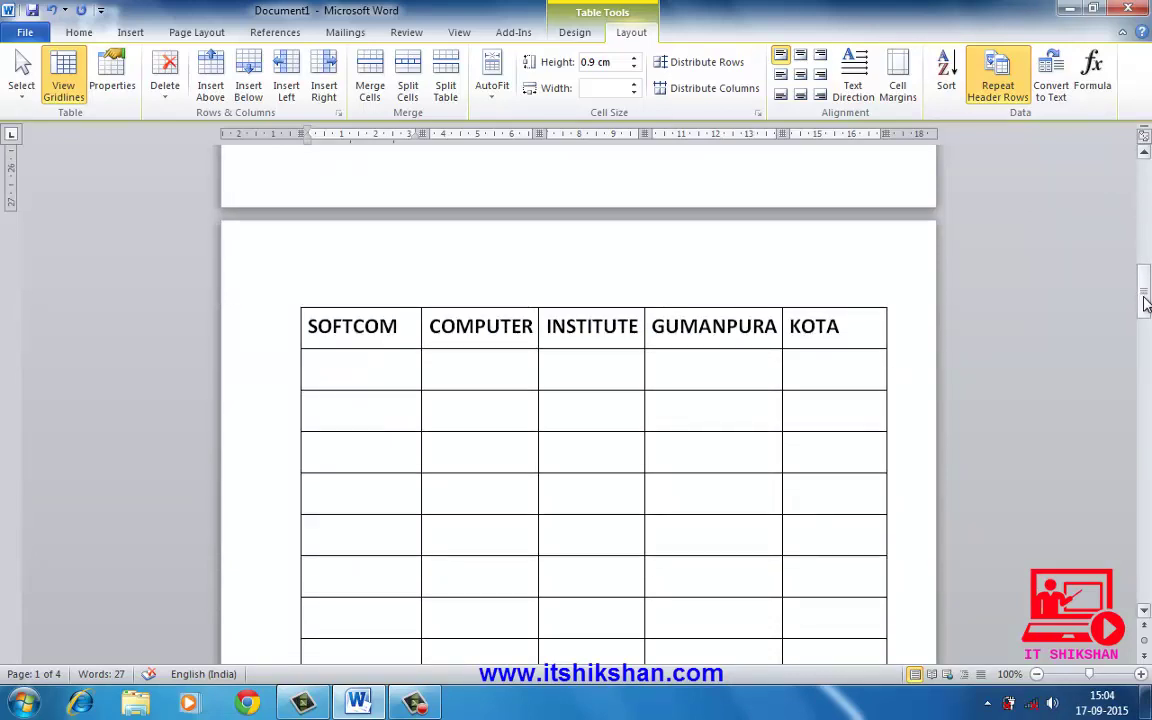
left_click_drag(1147, 304, 1149, 113)
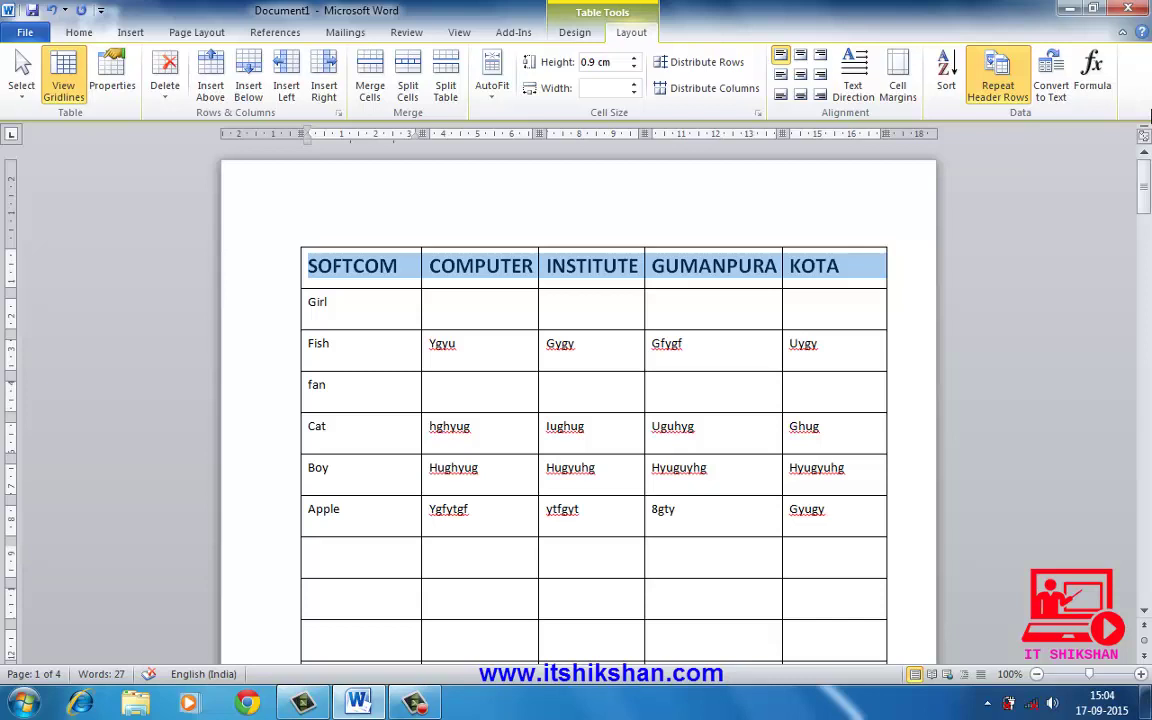
Step: Turn off the repeating header row and check the table's page break
left_click(983, 93)
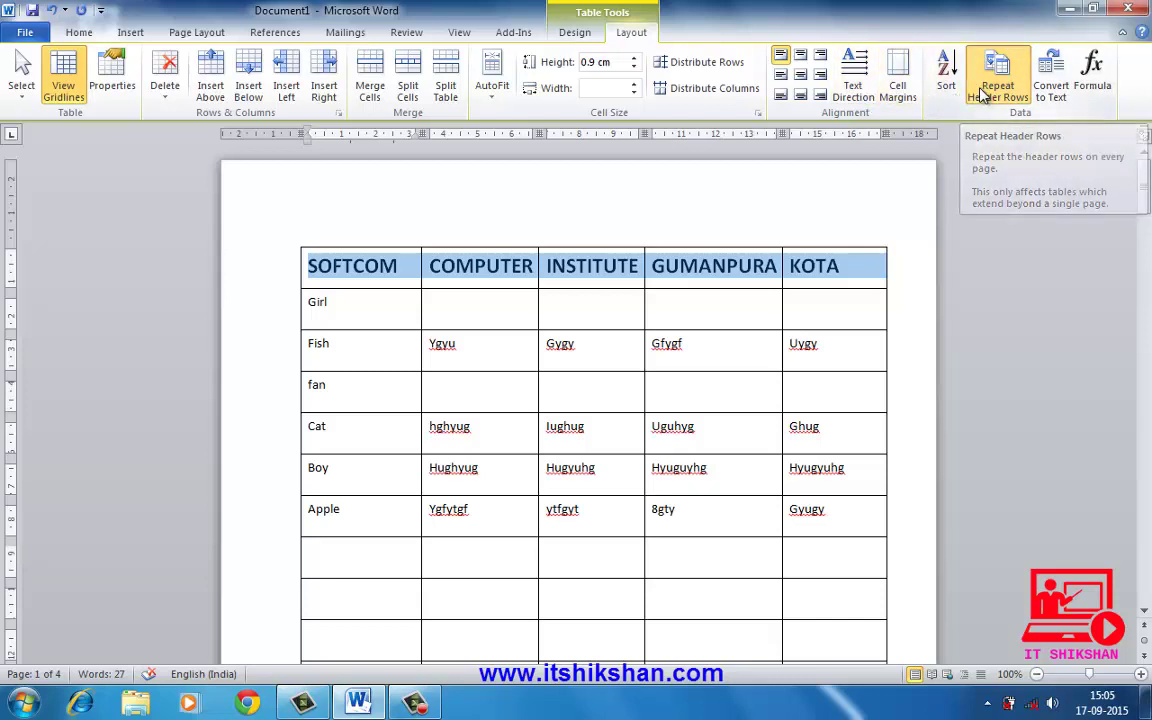
scroll(845, 360, "down", 3)
scroll(845, 365, "down", 10)
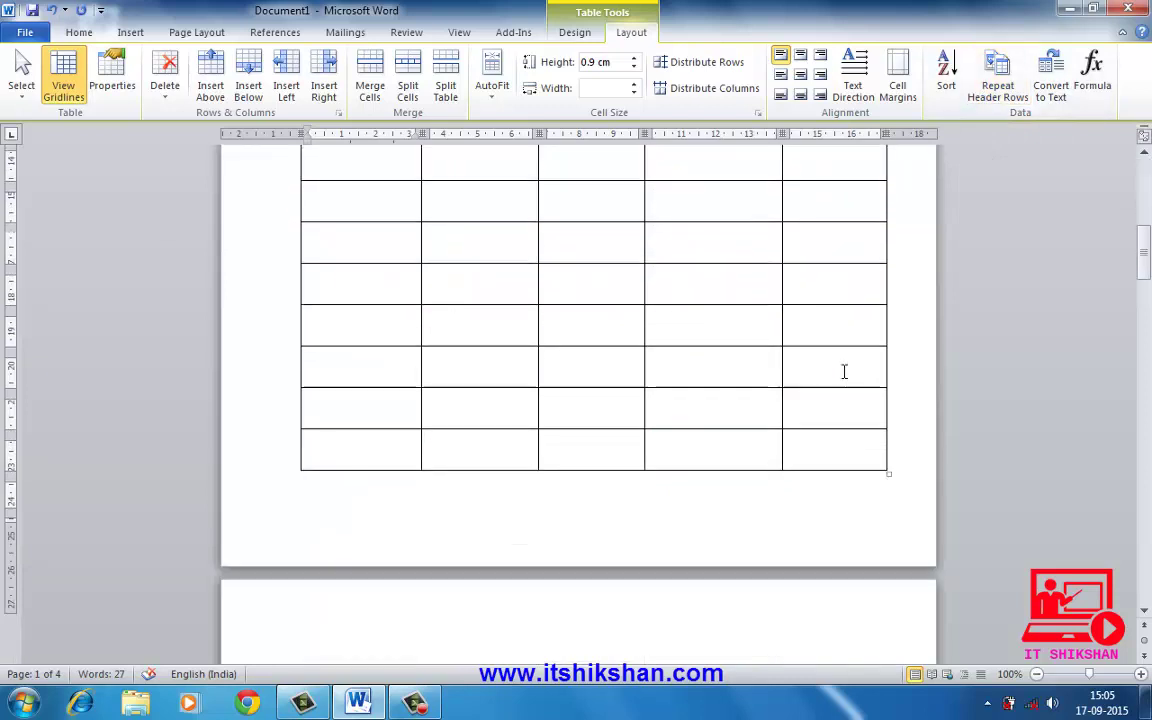
scroll(845, 373, "up", 12)
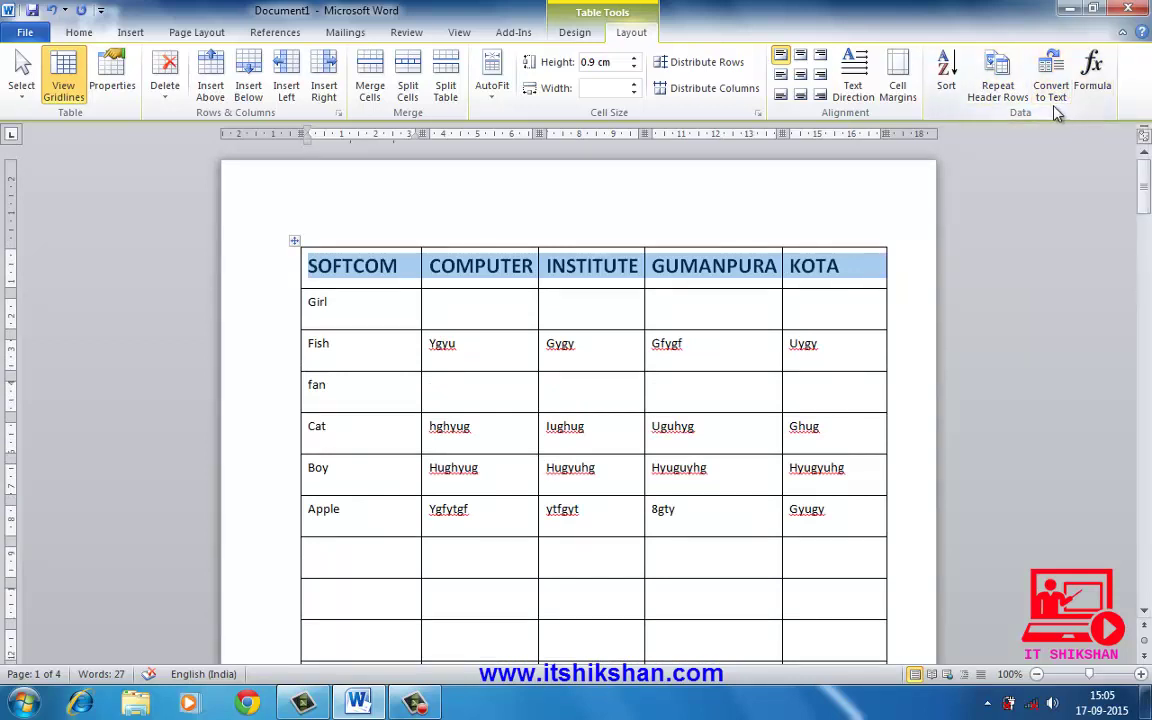
Step: Delete the entire document content and insert a new table with three columns and five rows
key("ctrl+a")
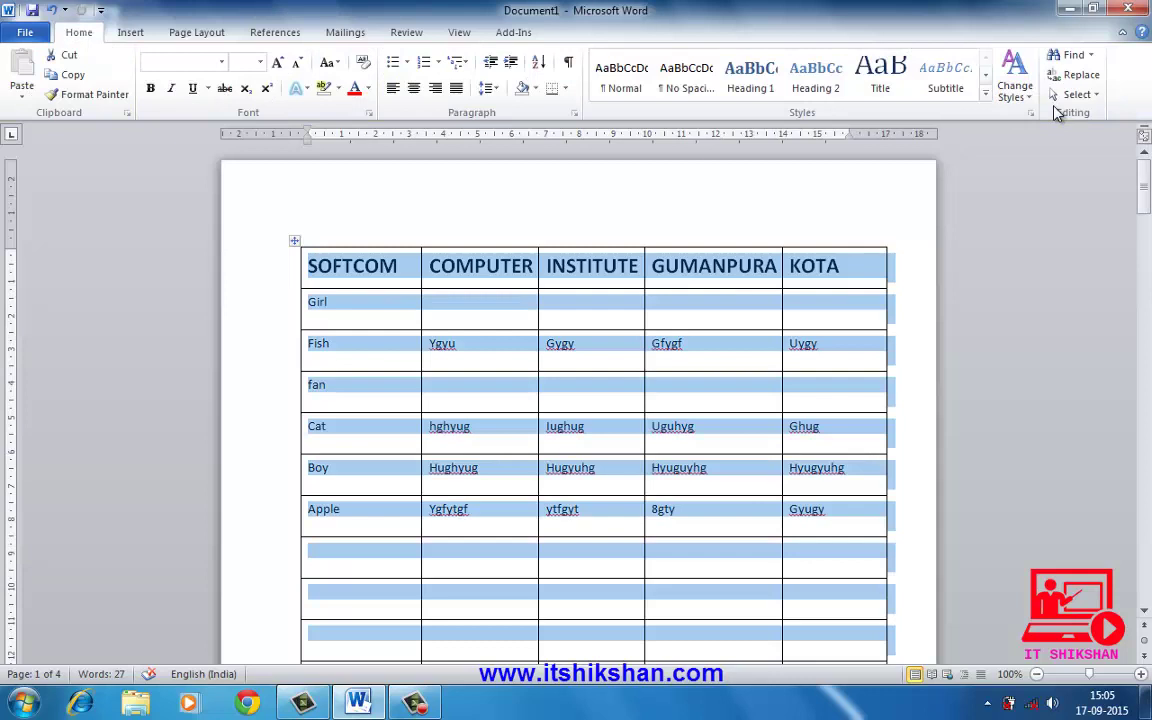
key("Delete")
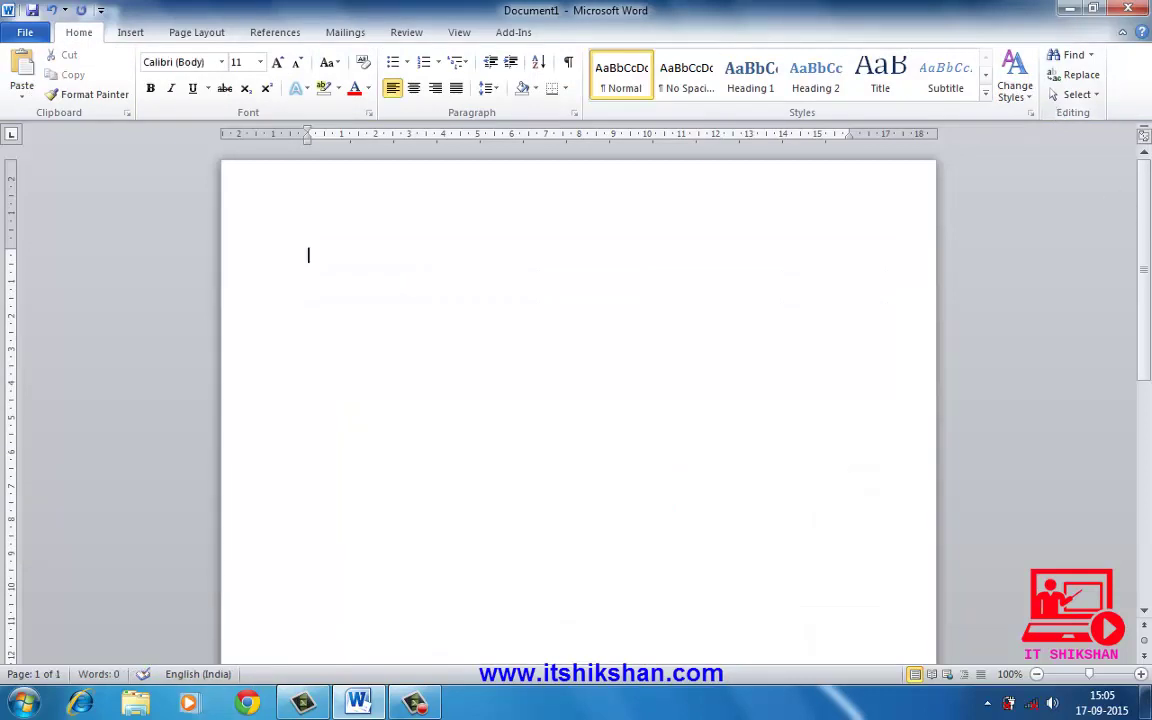
left_click(136, 33)
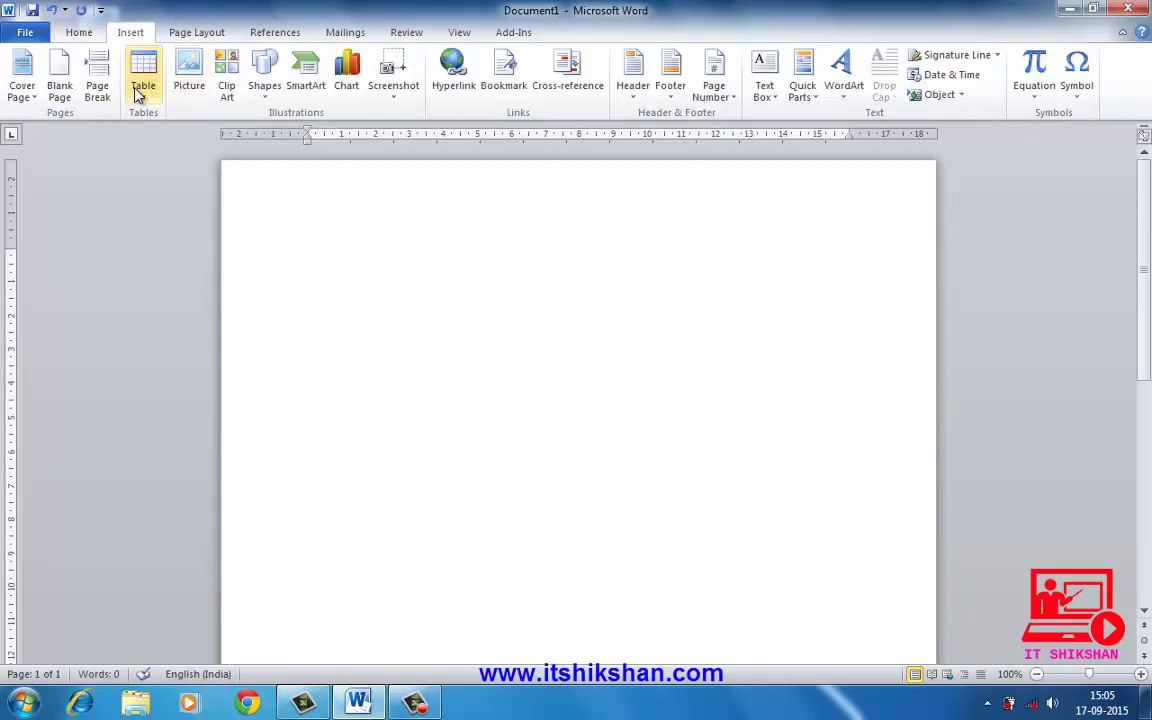
left_click(141, 88)
left_click(178, 201)
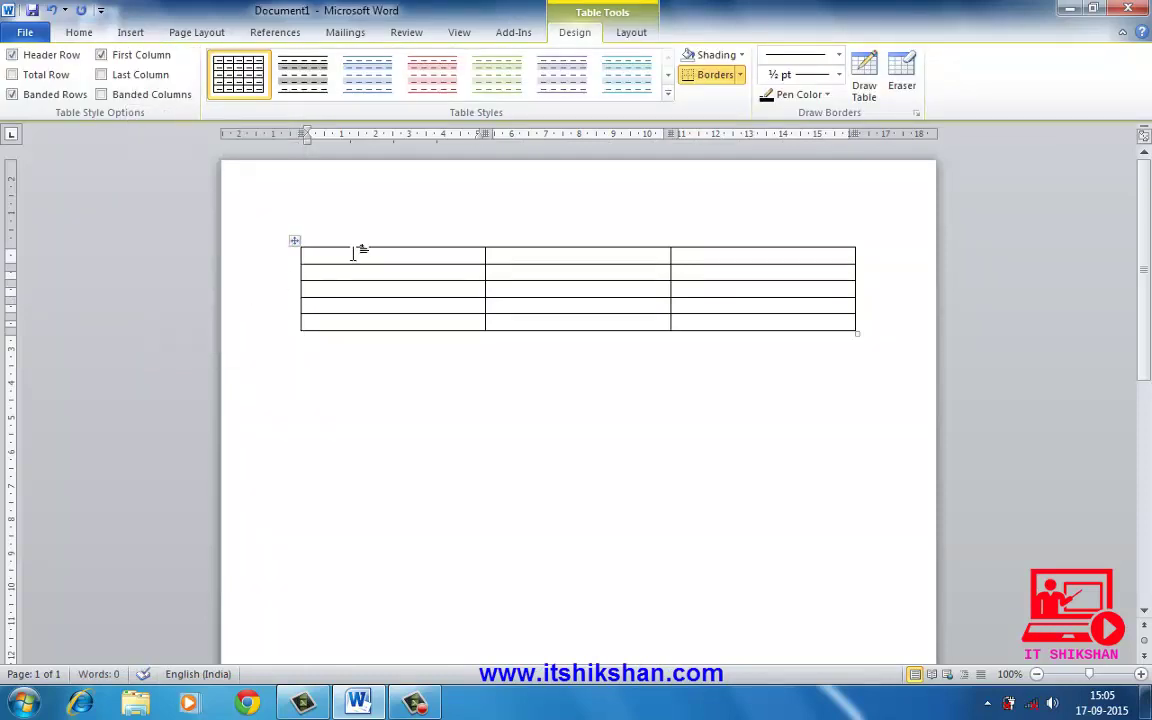
Step: Fill the first row of the new table with "RFDRTD", "RDRTD" and "RDTRDTR"
type("RFDRTD")
key("Tab")
type("RDRTD")
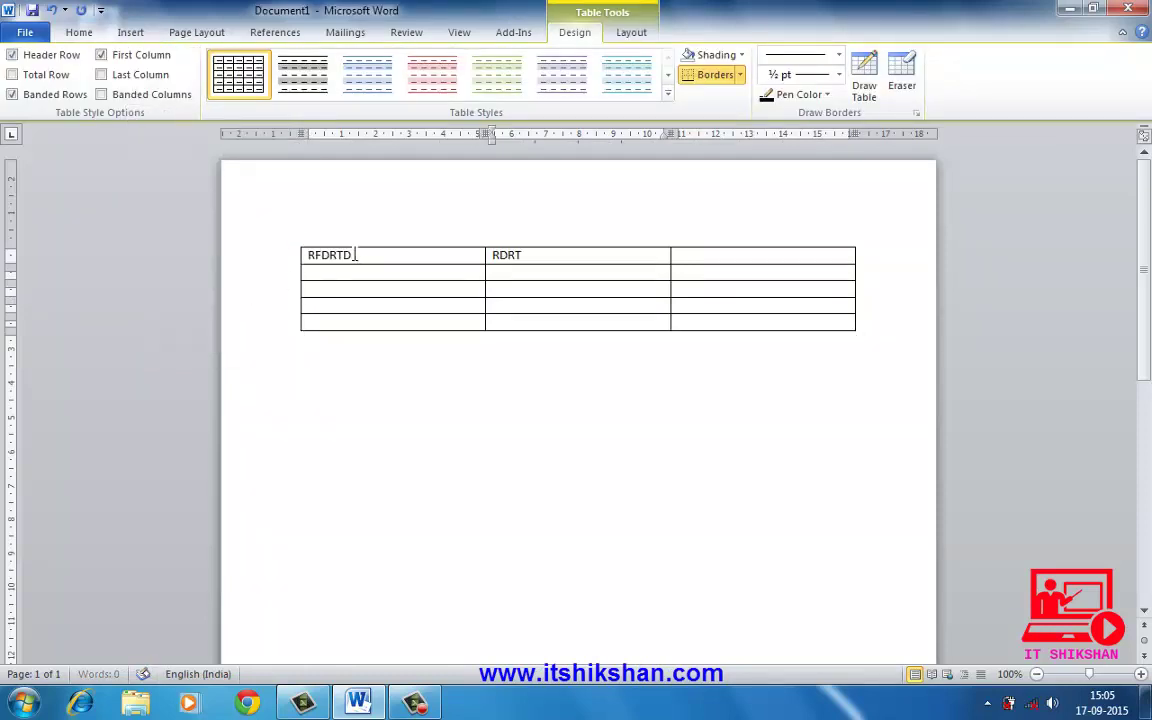
key("Tab")
type("RDTRDTR")
Step: Fill the second row with "DTRDTR", "DTRDRTD" and "TRDRTD"
key("Tab")
type("DTRDTR")
key("Tab")
type("DTRDRTD")
key("Tab")
type("TRDRTD")
Step: Fill the third row with "TRDTRD", "RDTRD" and "RDRTDRT", and the fourth row's first two cells with "DTRDRTD" and "TR"
key("Tab")
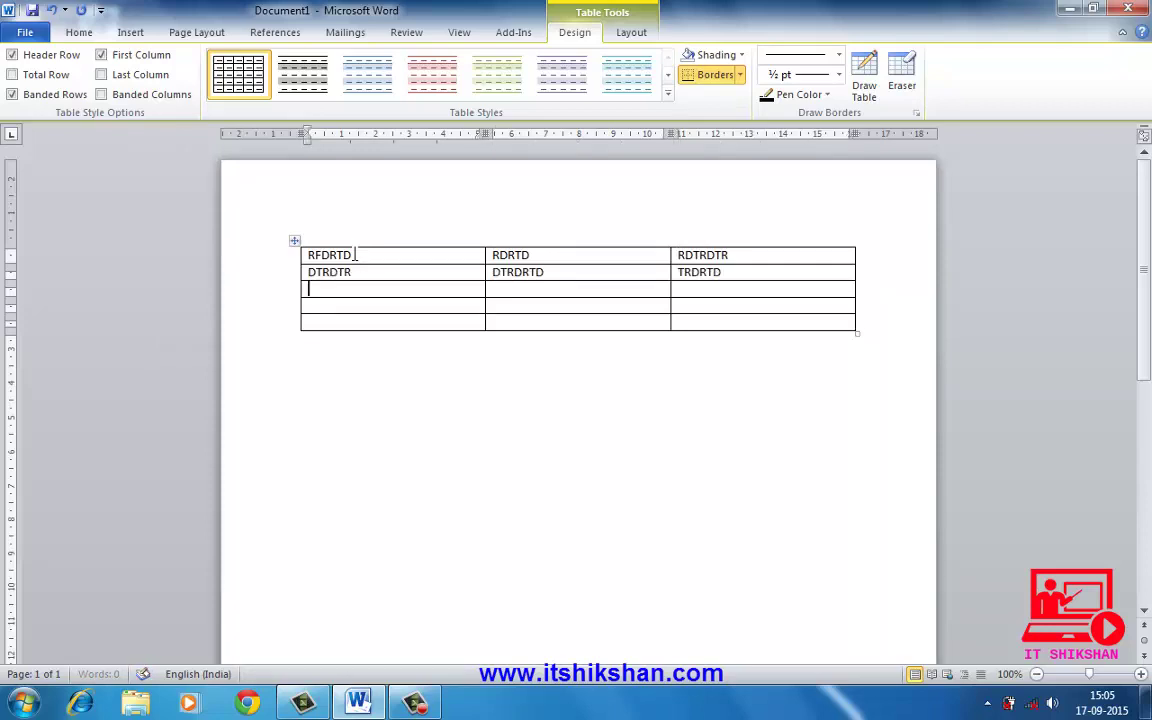
type("TRDTRD")
key("Tab")
type("RDTRD\tRDRTDRT\tDTRDRTD\tTR")
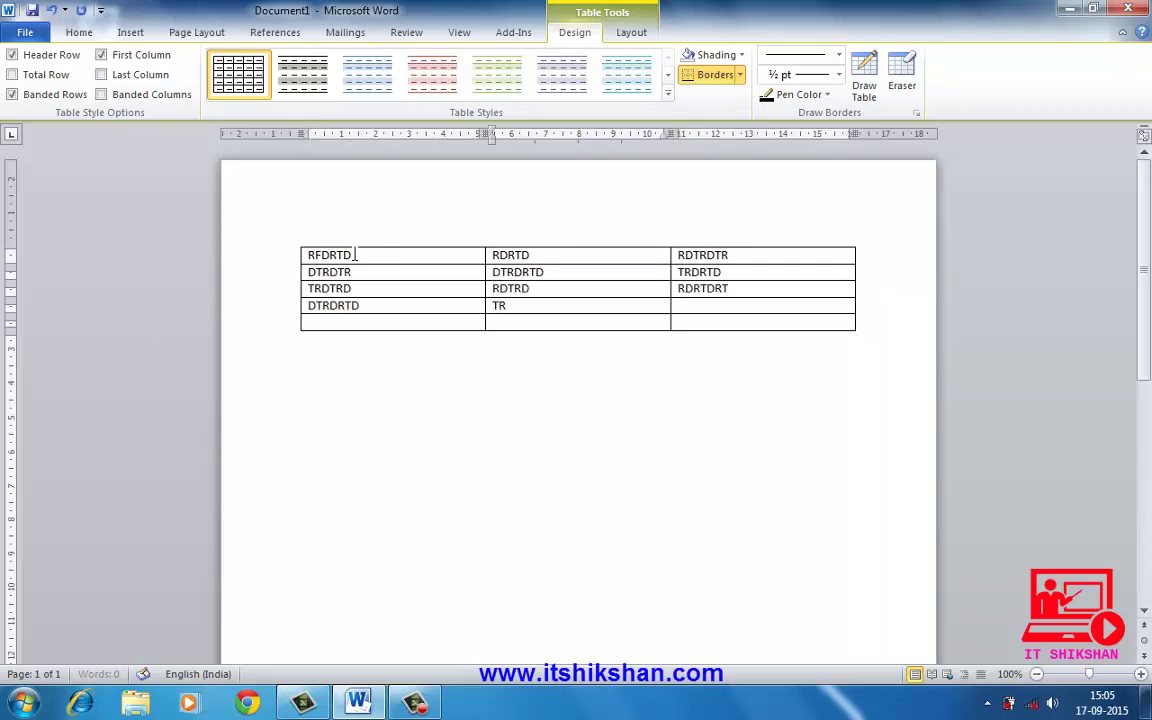
Step: Change the first row's cells to "RFDRTDRT", "DRTDTR" and "DT"
left_click(355, 255)
type("RT")
key("Tab")
type("DRTDTR")
key("Tab")
type("DT")
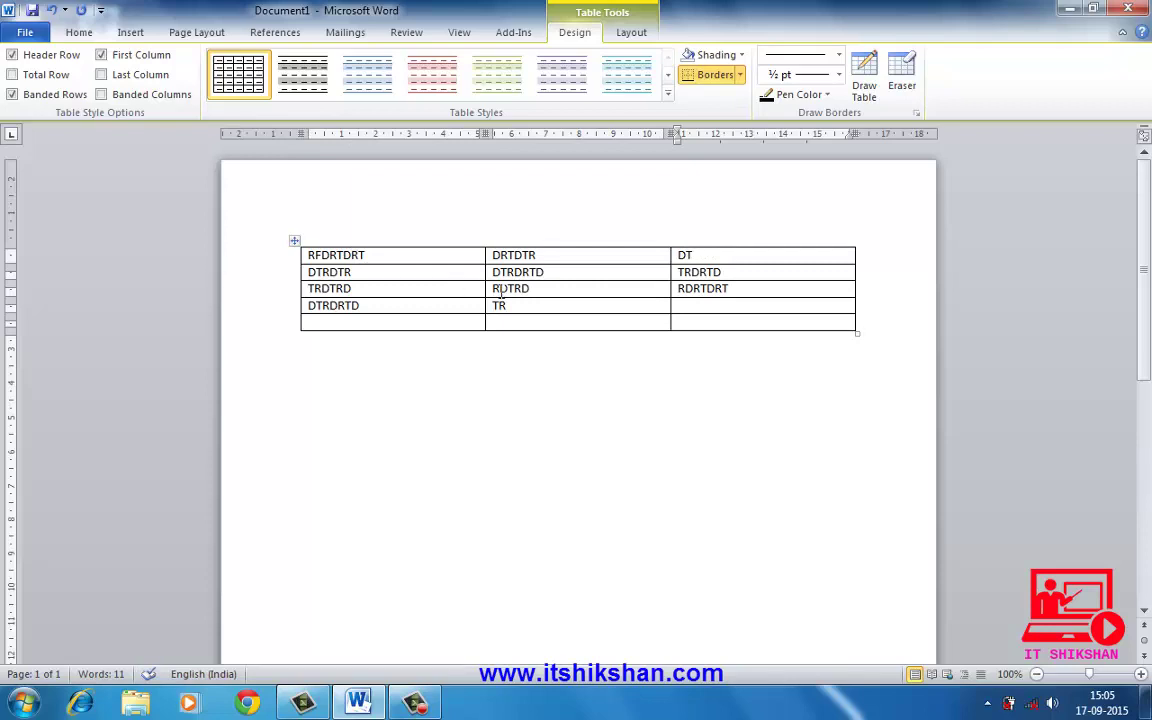
Step: Complete the fourth row by extending its second cell to "TRYGFYU" and entering "YGYUG" in its third cell
left_click(546, 304)
type("YGFYU")
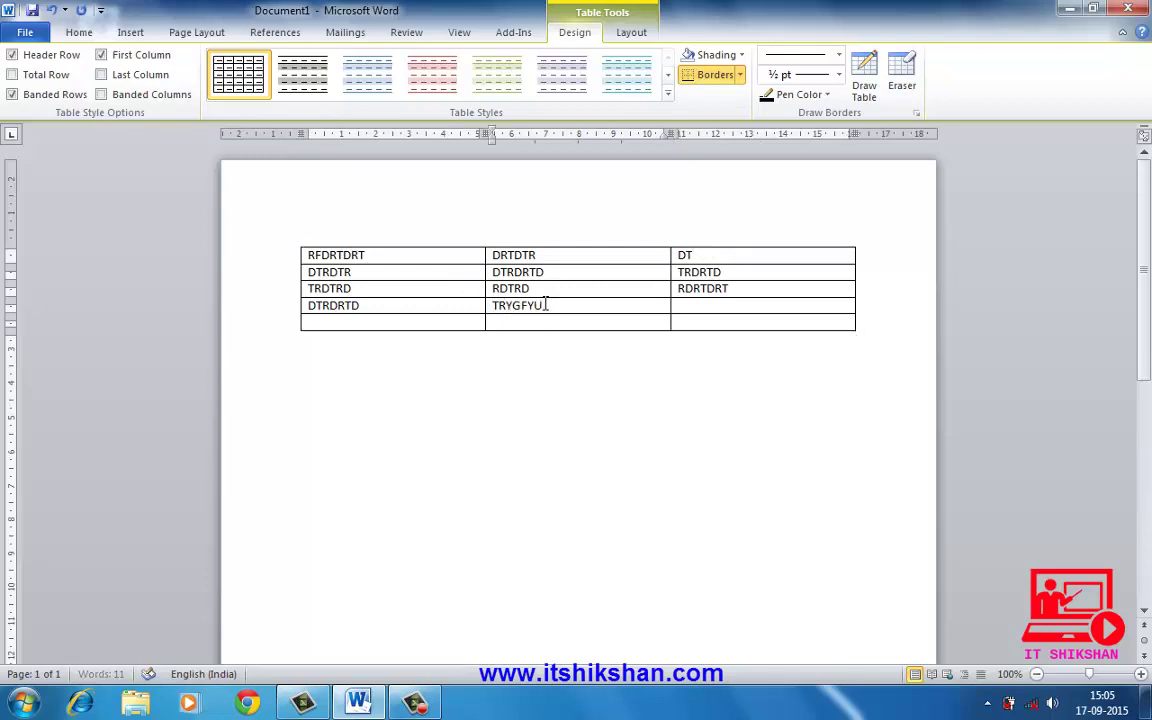
key("Tab")
type("YGYUG")
key("Tab")
Step: Fill the fifth row with "YGYUGUY", "YUGYUG" and "YGUYG"
type("YGYUGUY")
key("Tab")
type("YUGYUG")
key("Tab")
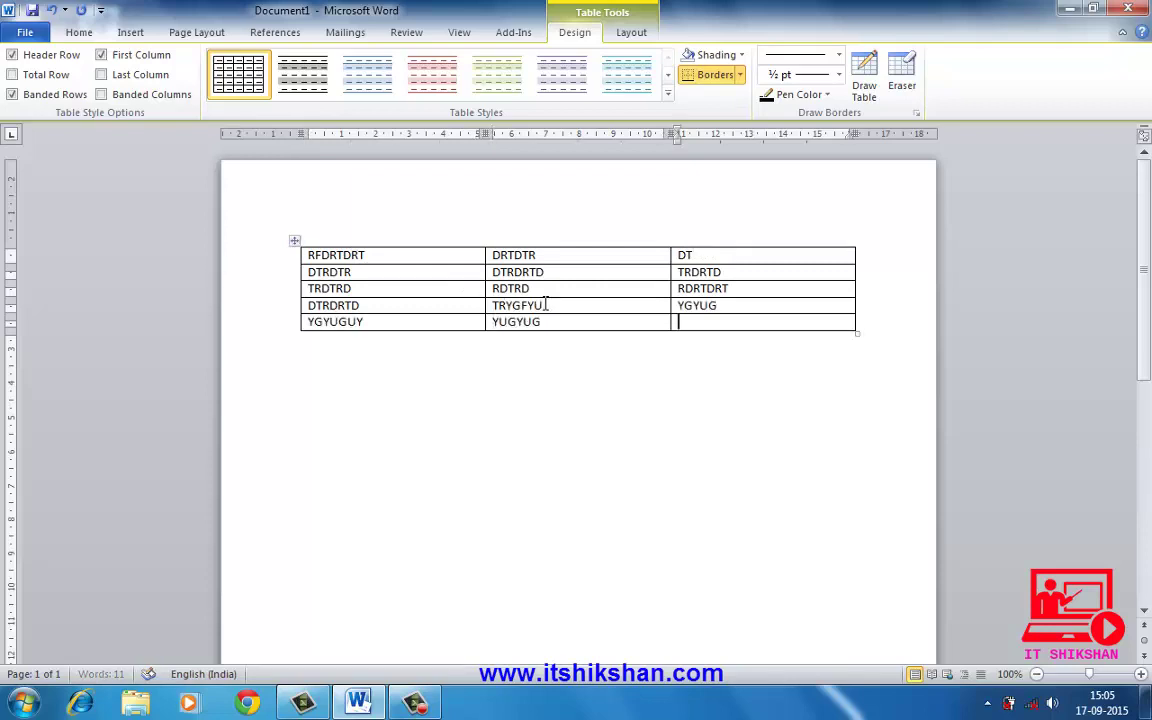
type("YGUYG")
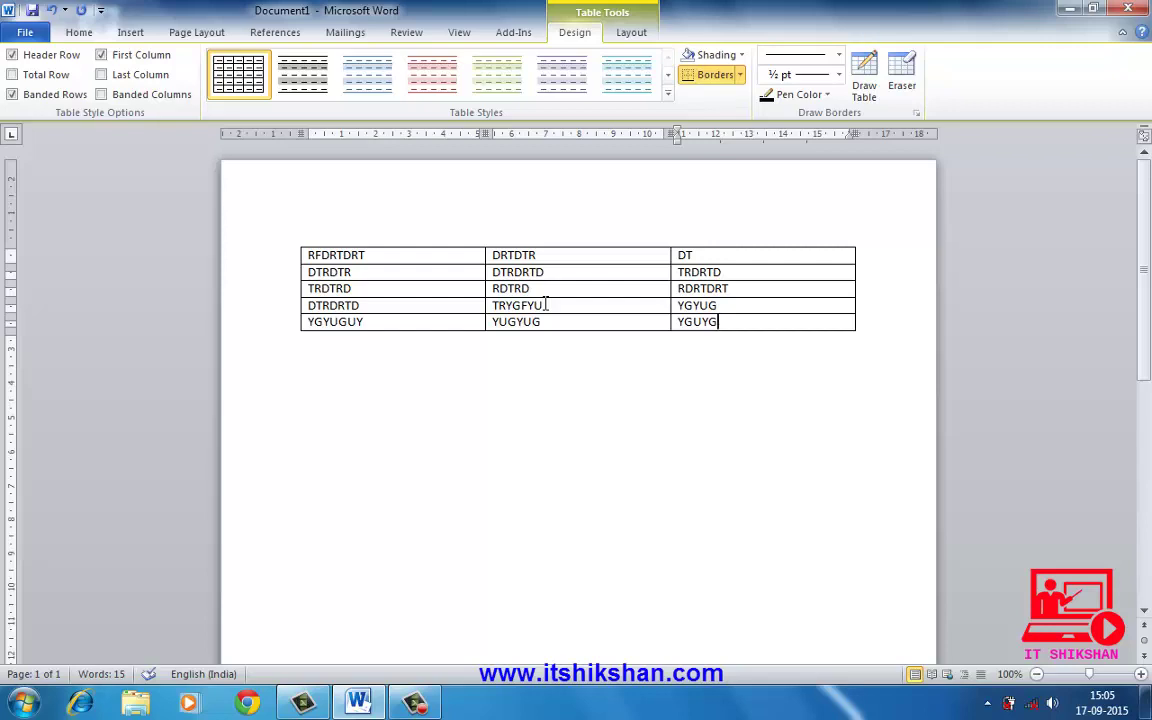
left_click(632, 33)
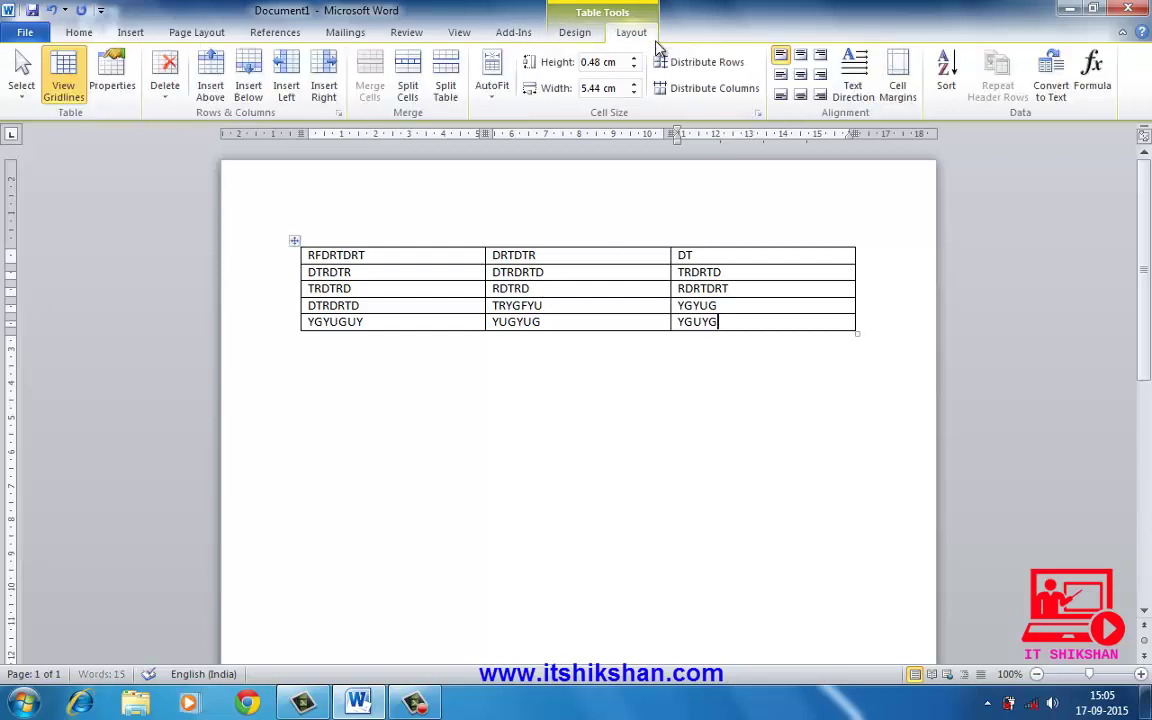
left_click(1066, 102)
left_click(655, 245)
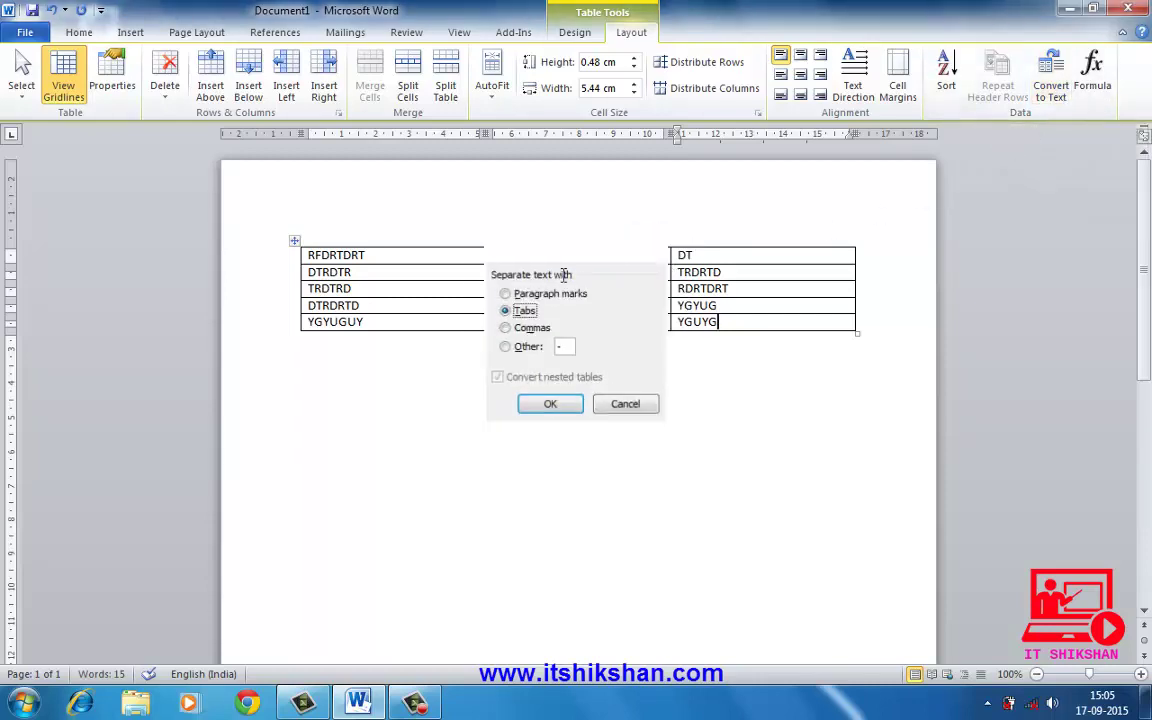
Step: Select all cells of the table and convert it to text separated by paragraph marks
left_click_drag(302, 256, 764, 324)
left_click(1051, 78)
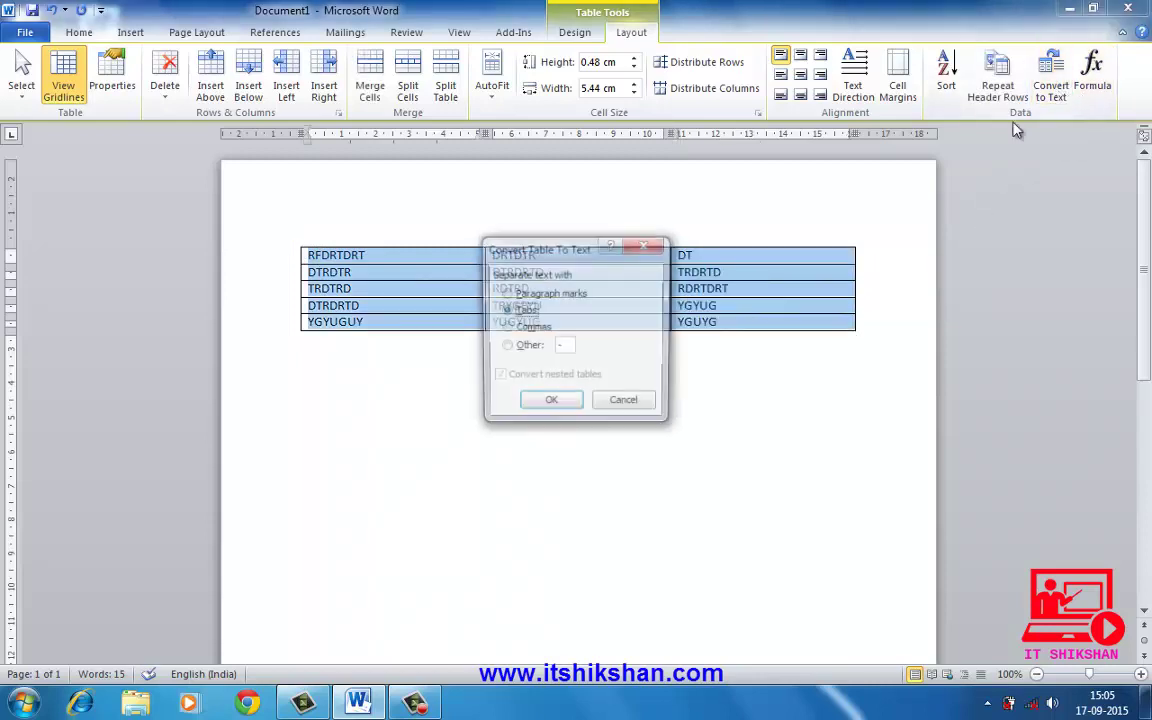
left_click(507, 294)
left_click(553, 408)
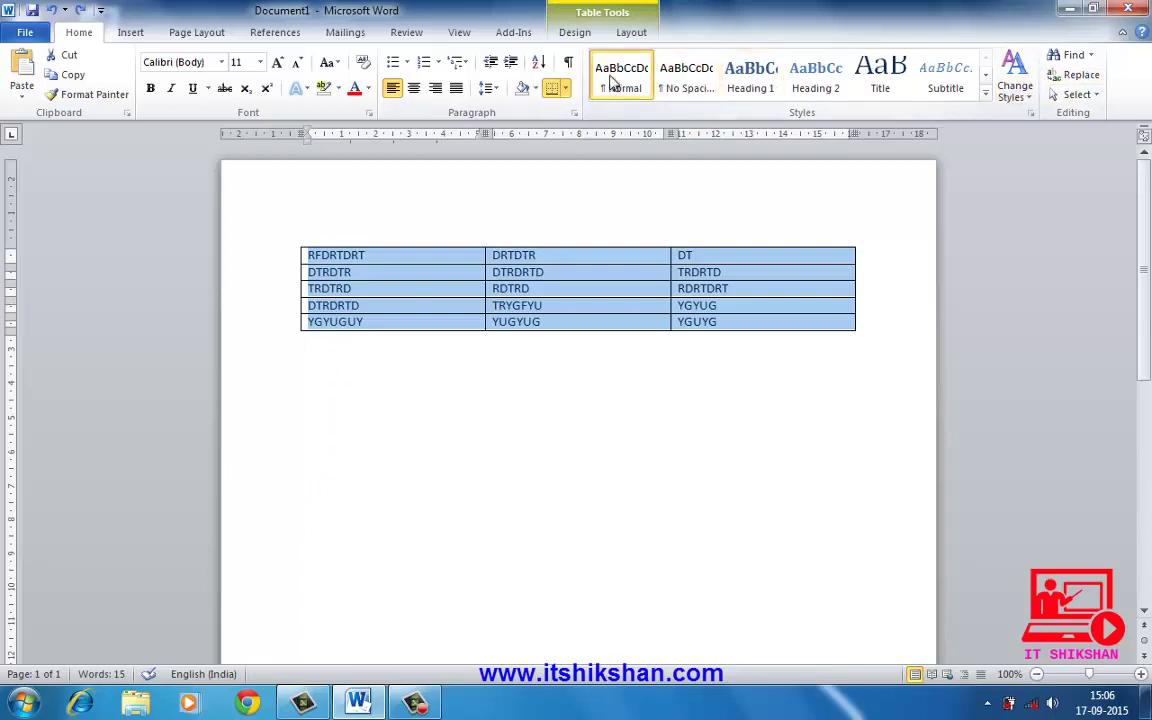
Step: Convert the selected table to text separated by tabs, then undo the conversion
left_click(631, 32)
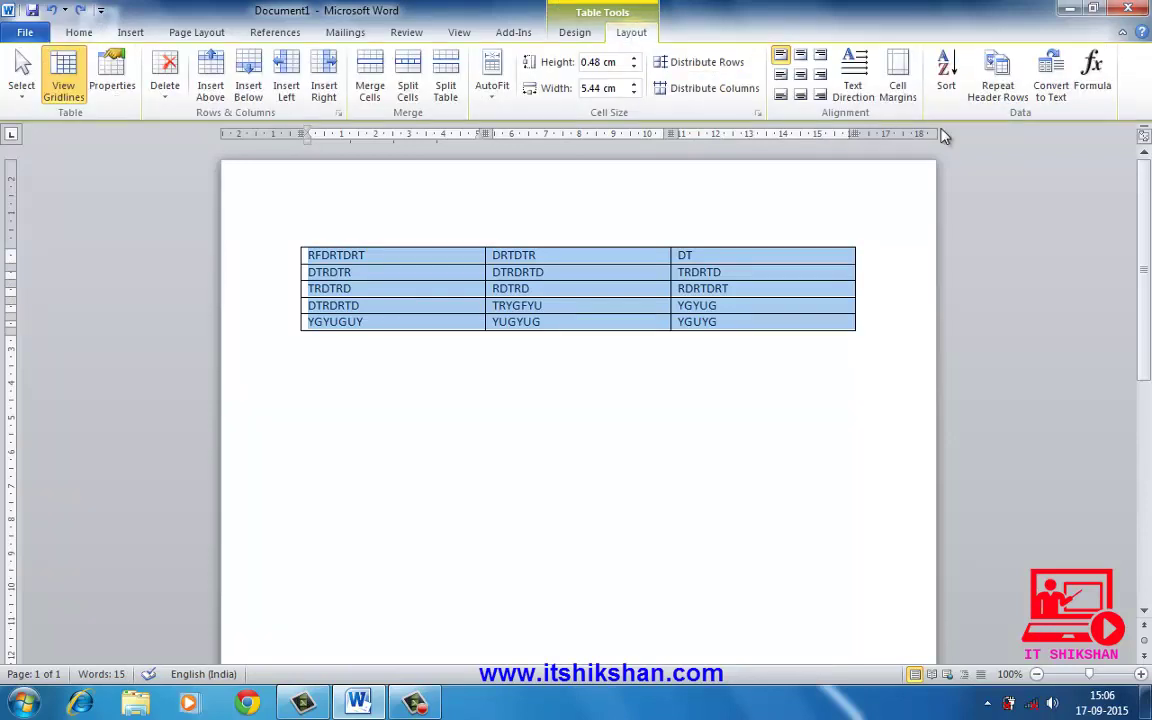
left_click(1055, 88)
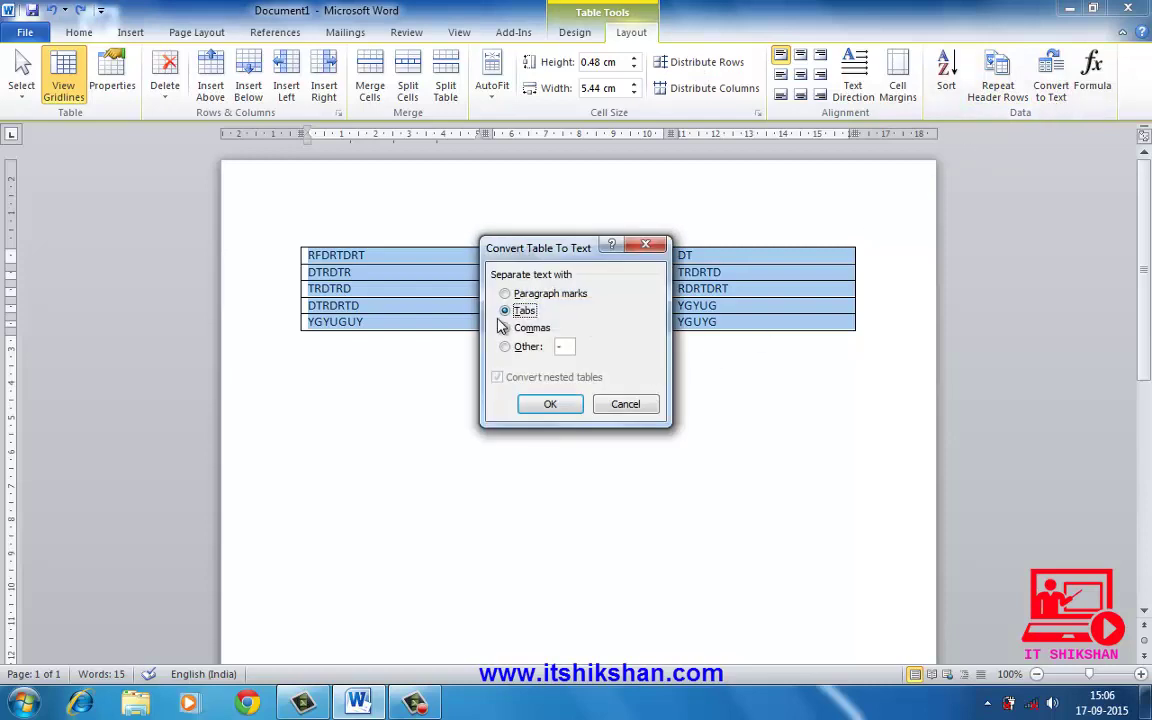
left_click(553, 406)
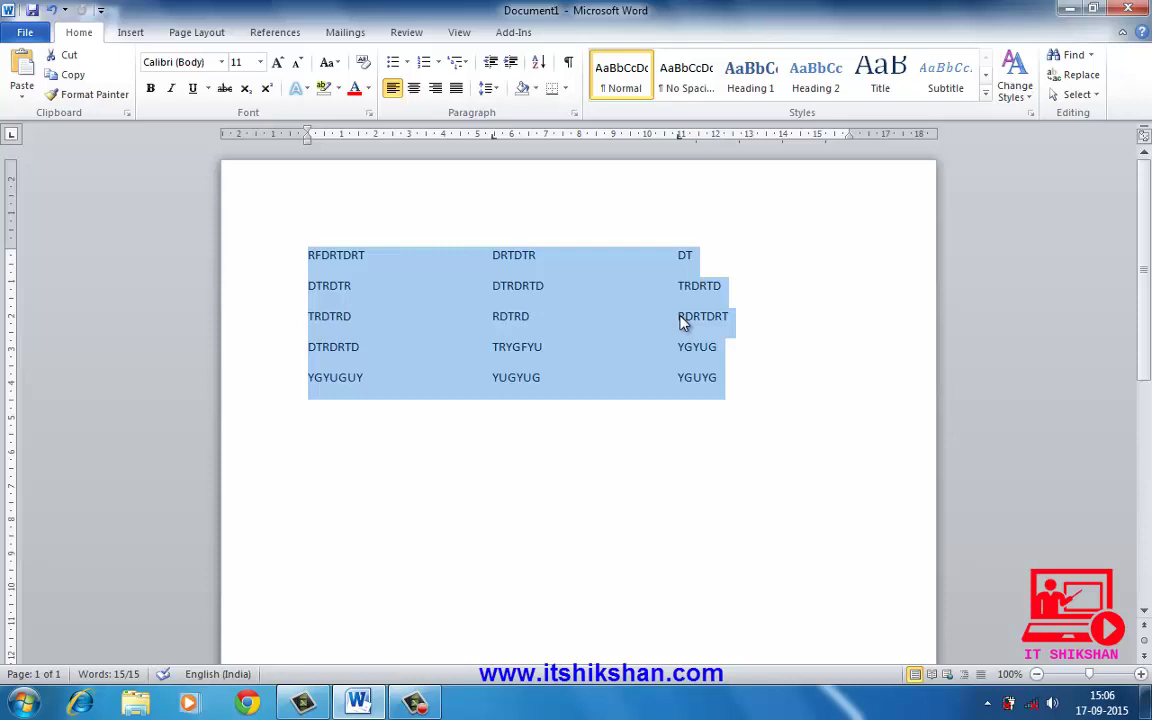
key("ctrl+z")
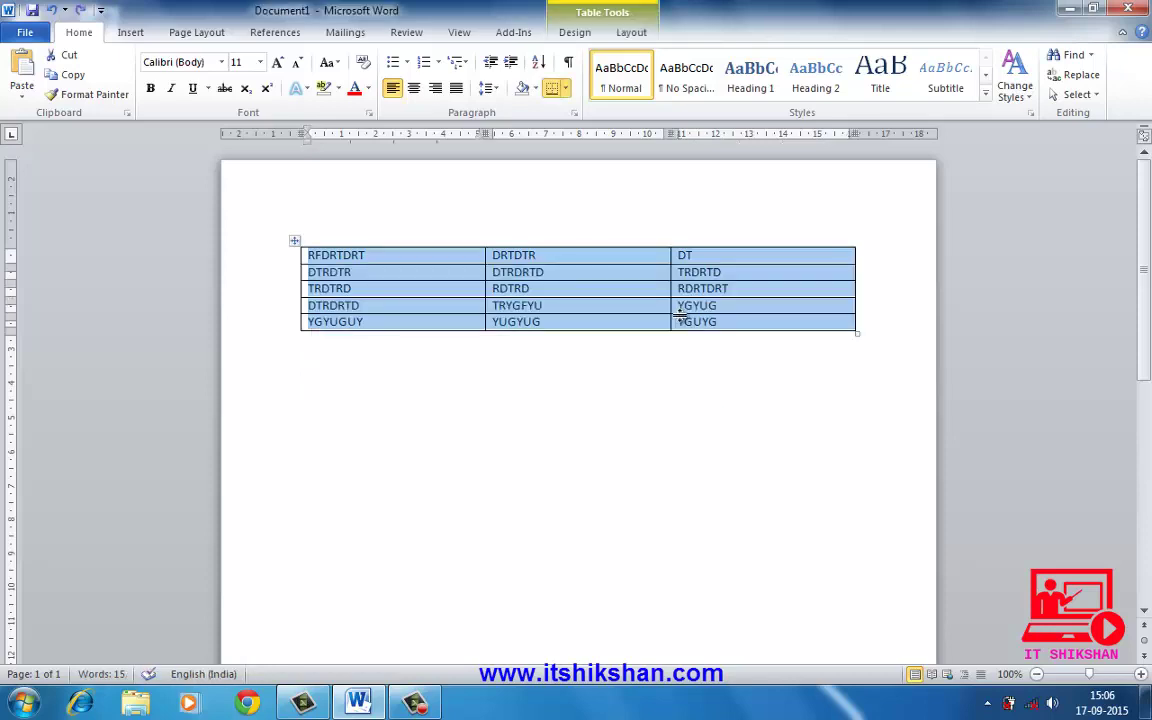
Step: Convert the selected table to text separated by commas, then undo the conversion
left_click(631, 32)
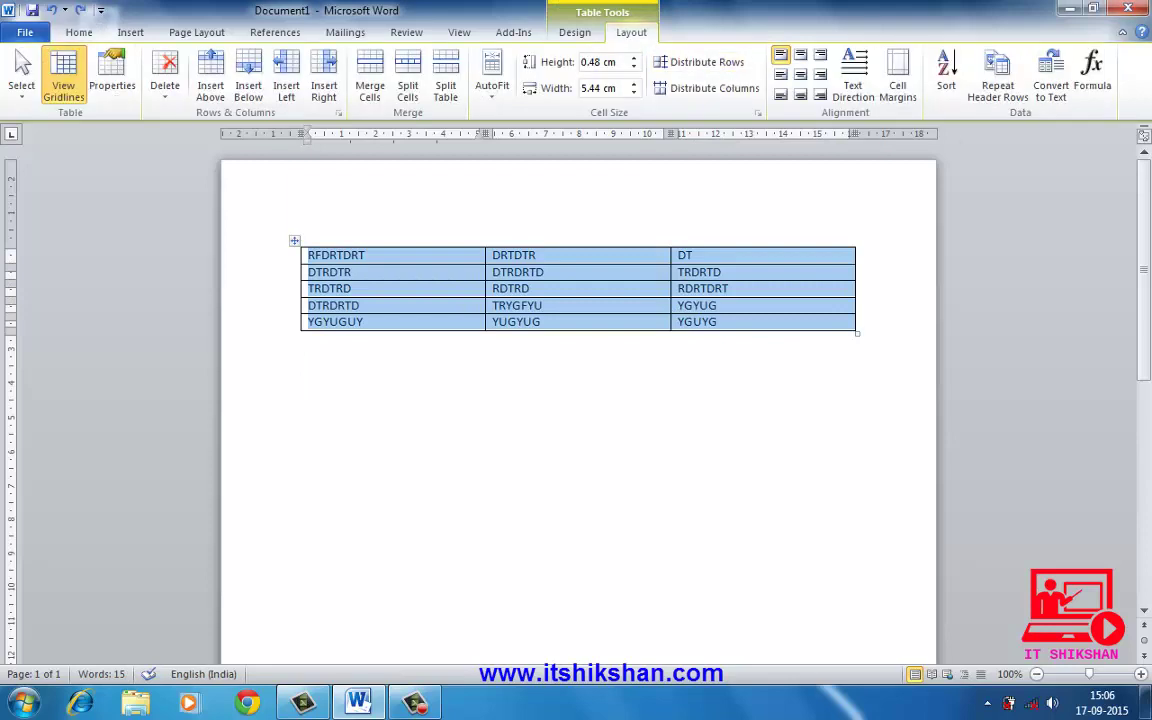
left_click(1050, 85)
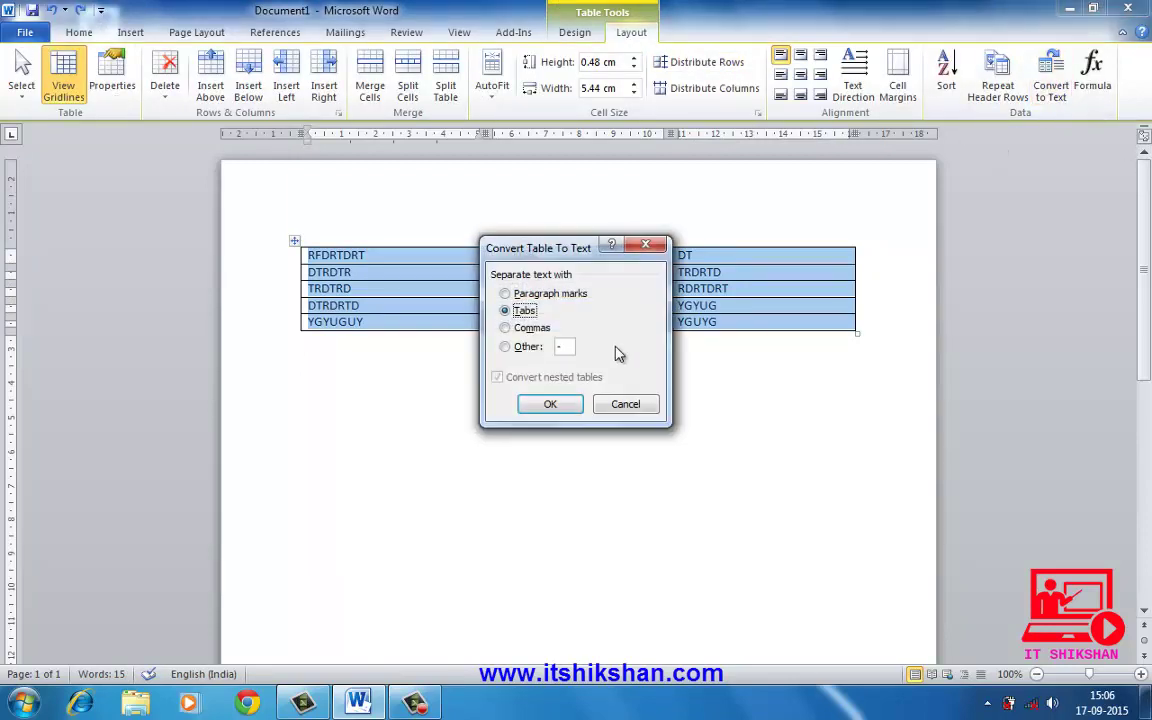
left_click(506, 329)
left_click(558, 406)
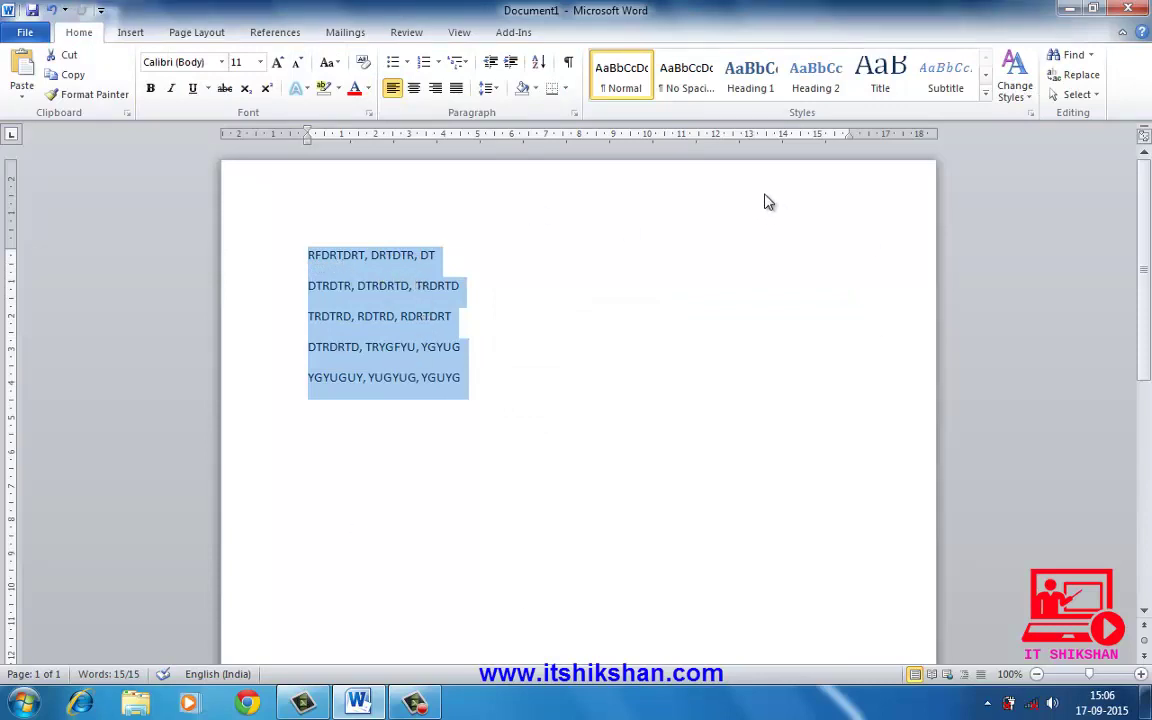
key("ctrl+z")
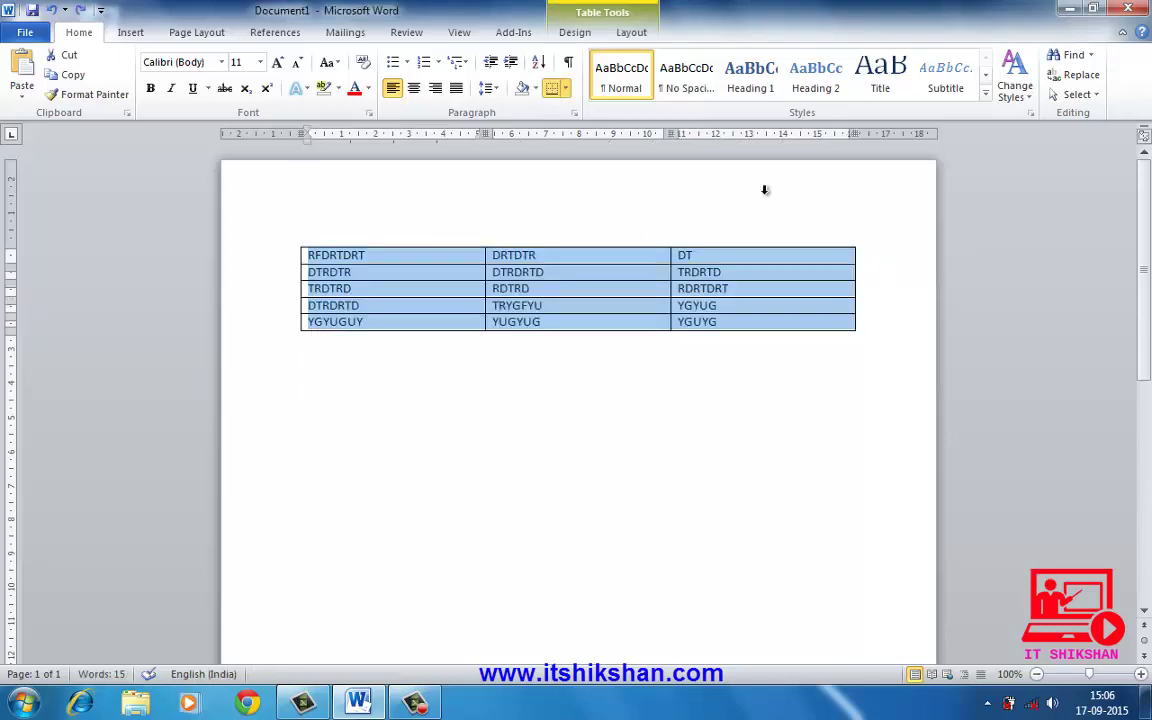
Step: Open the Convert Table To Text options for the selected table
left_click(630, 32)
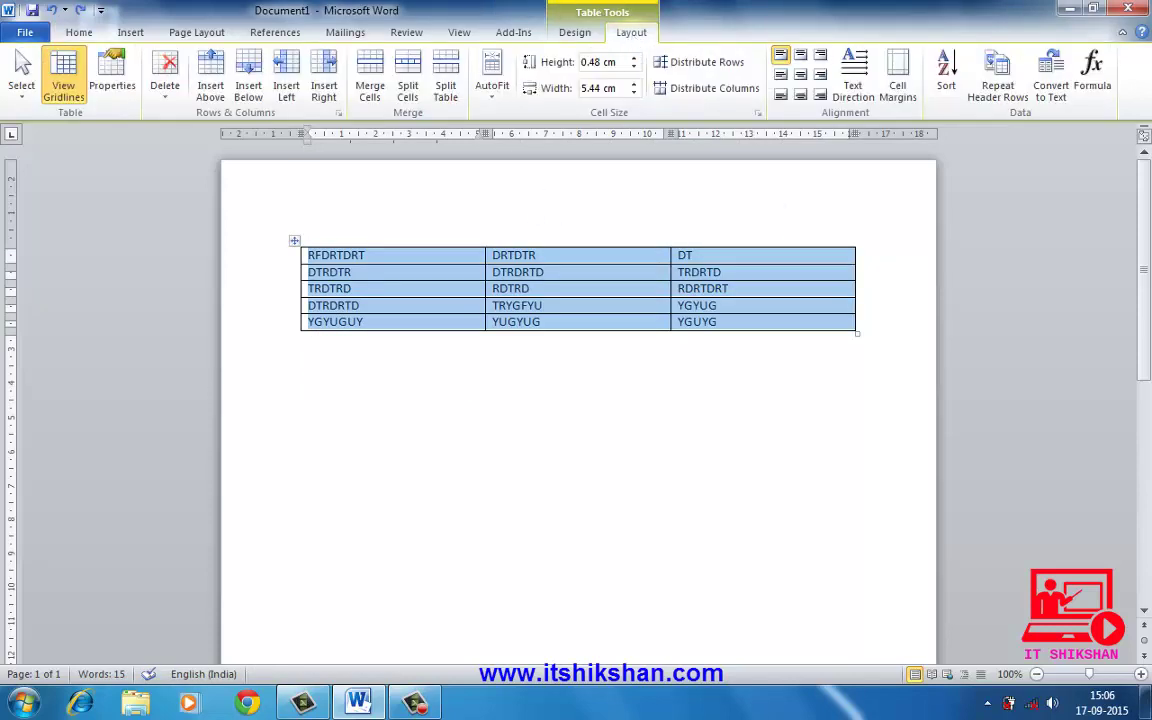
left_click(1051, 92)
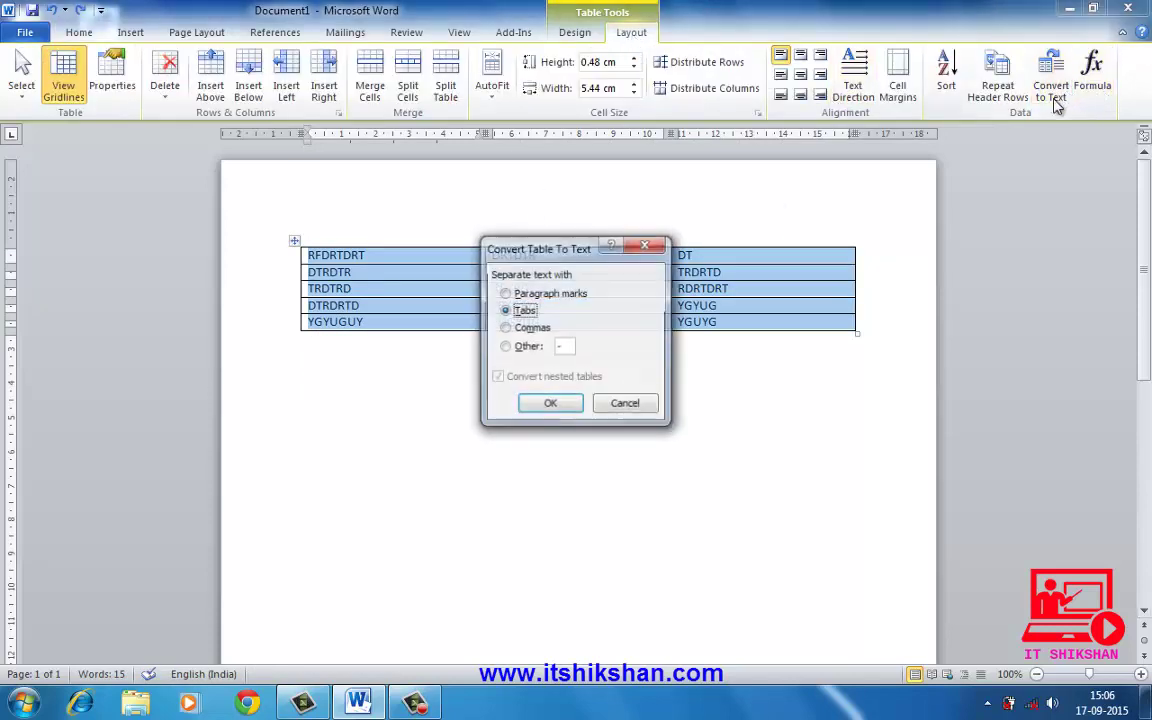